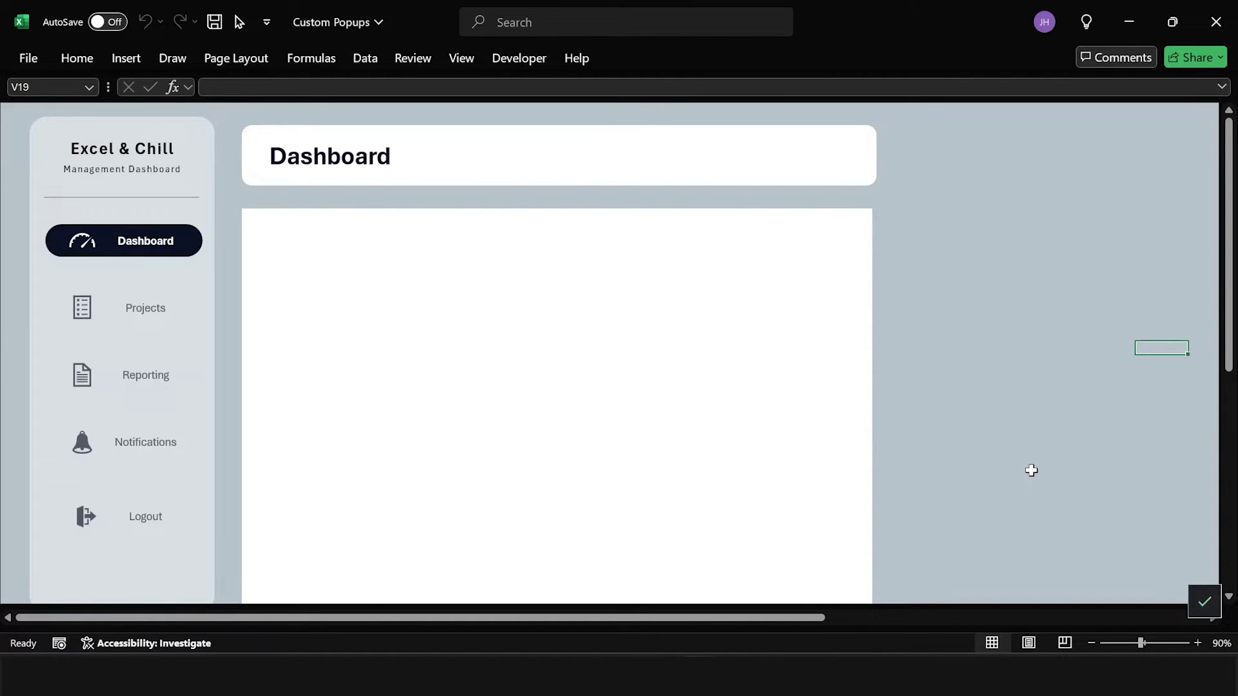
Test the dashboard's Logout button and decline the log-out confirmation
click(151, 528)
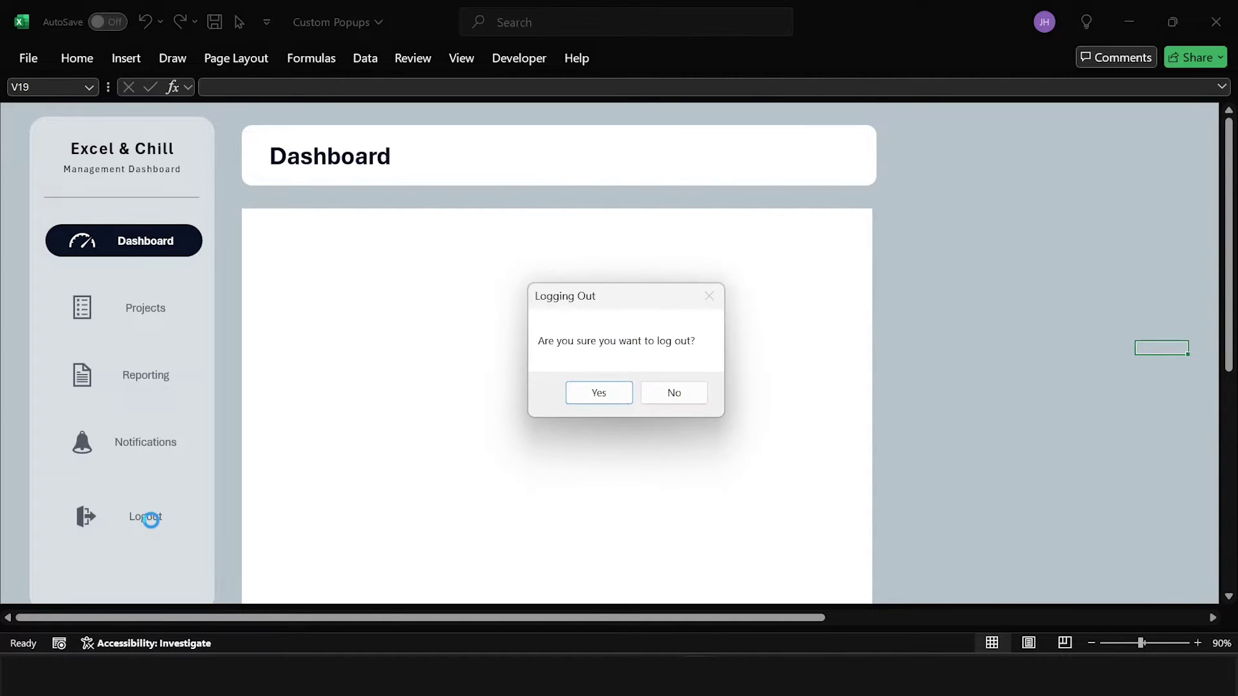
click(681, 396)
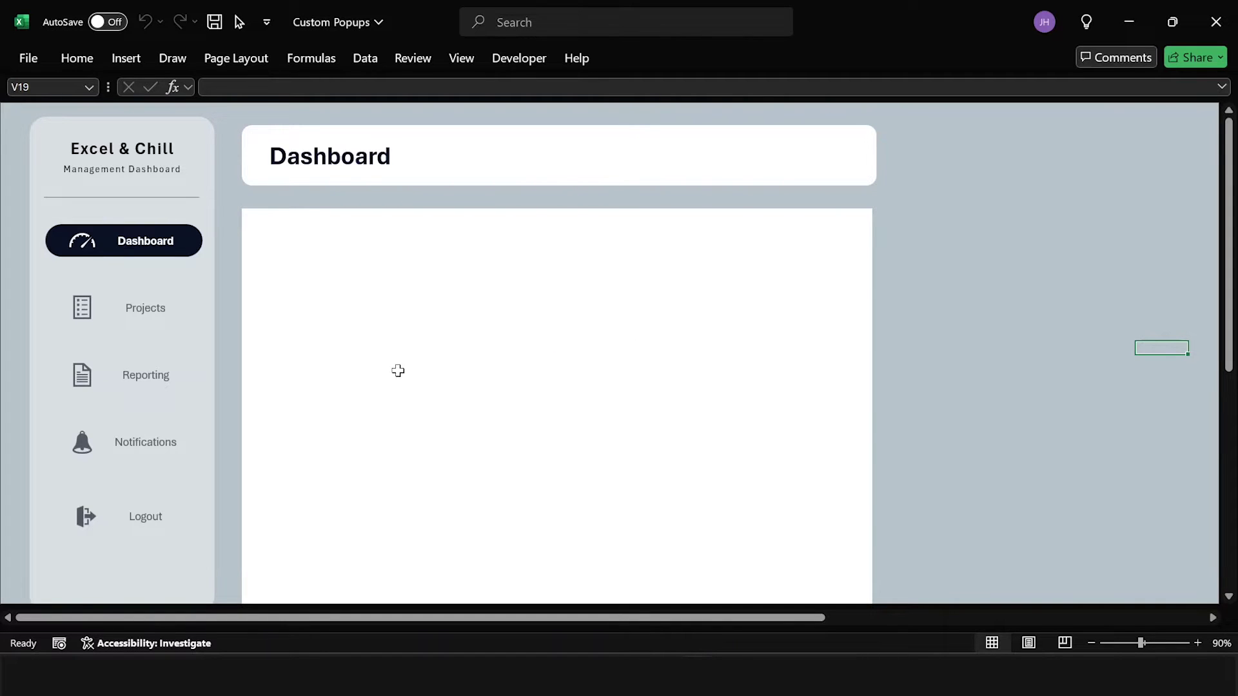
click(153, 527)
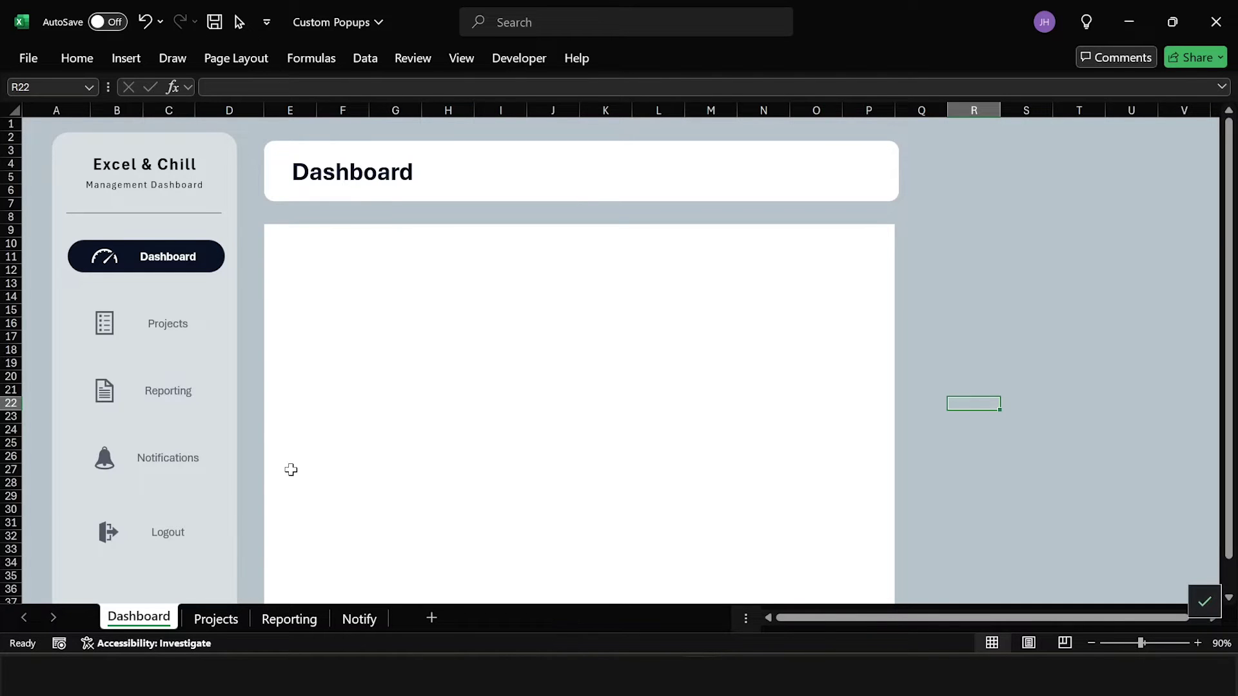
click(167, 541)
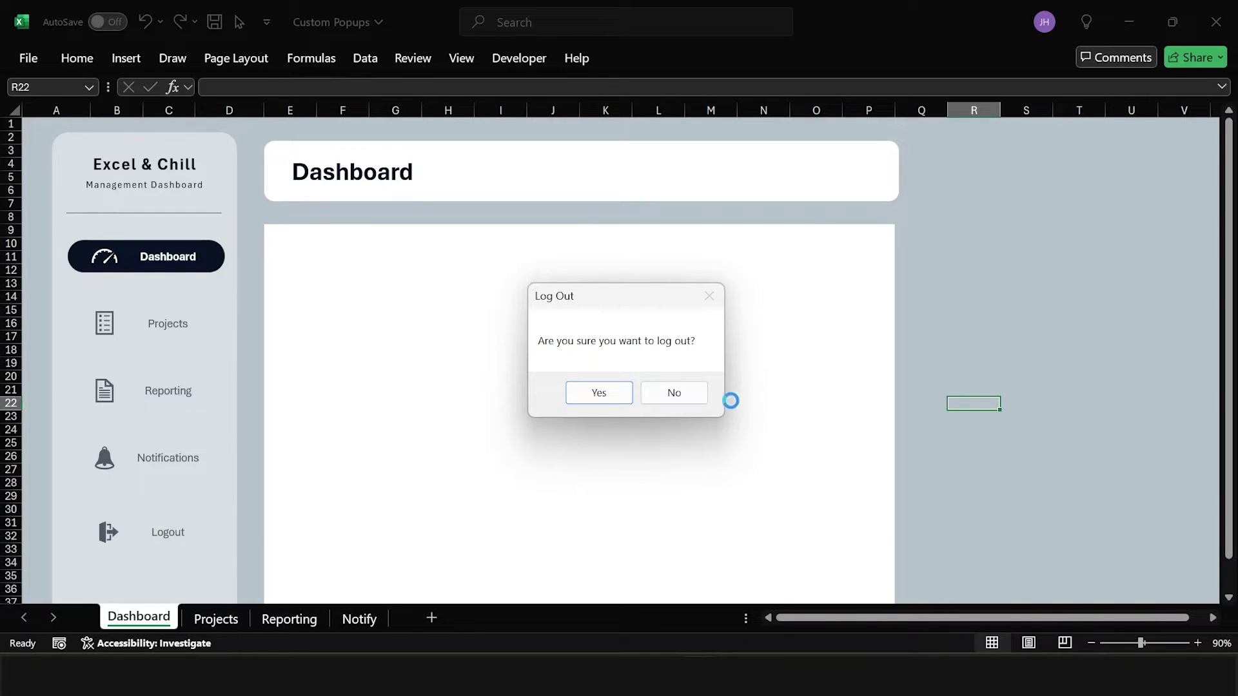
click(695, 392)
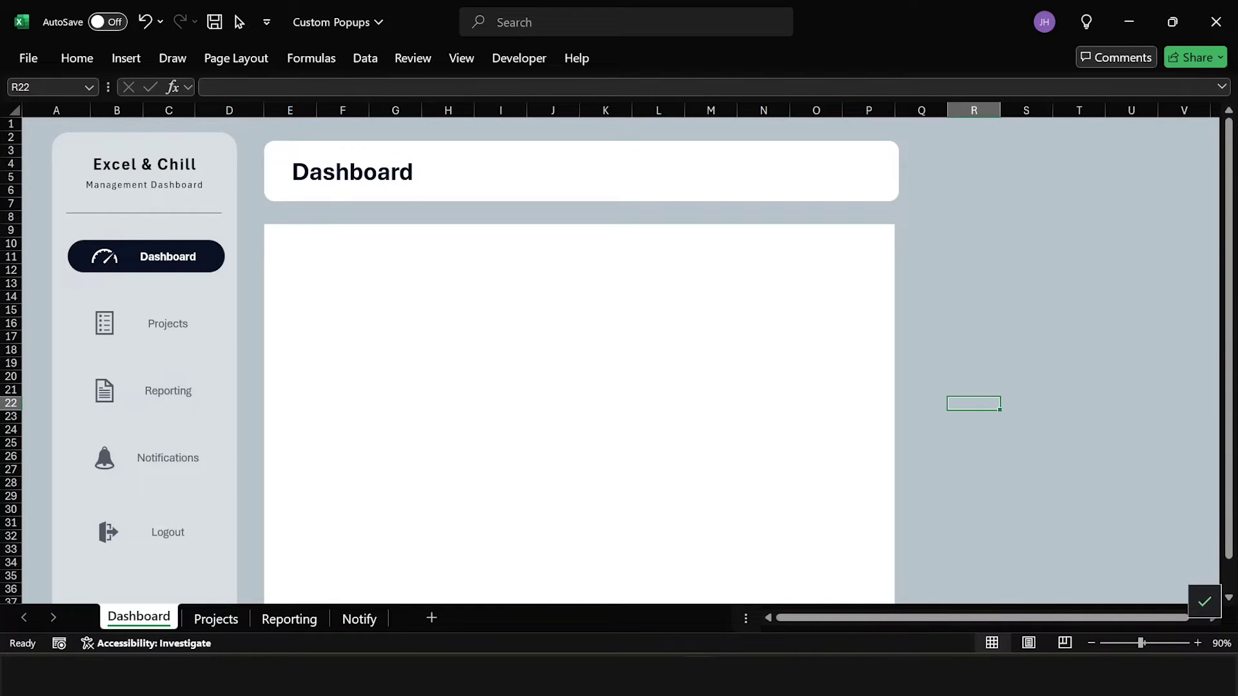
Draw a rounded rectangle in the white dashboard area, reduce its corner rounding and shift it slightly up and right
click(132, 61)
click(236, 120)
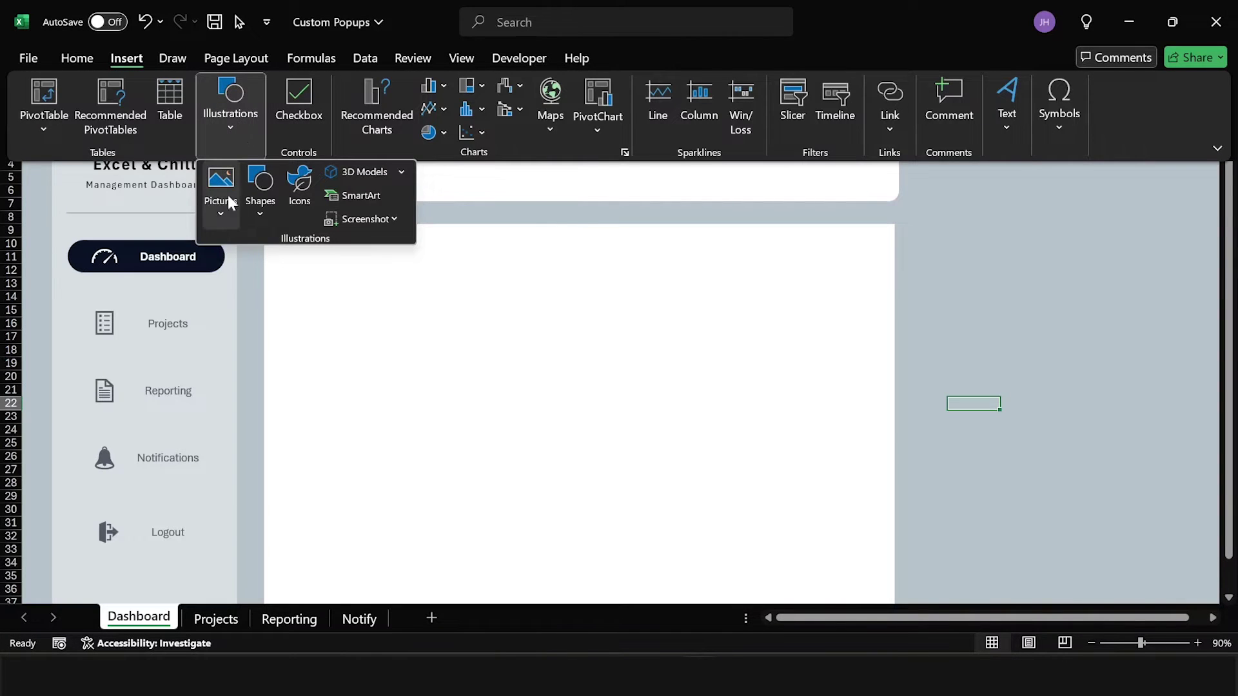
click(265, 206)
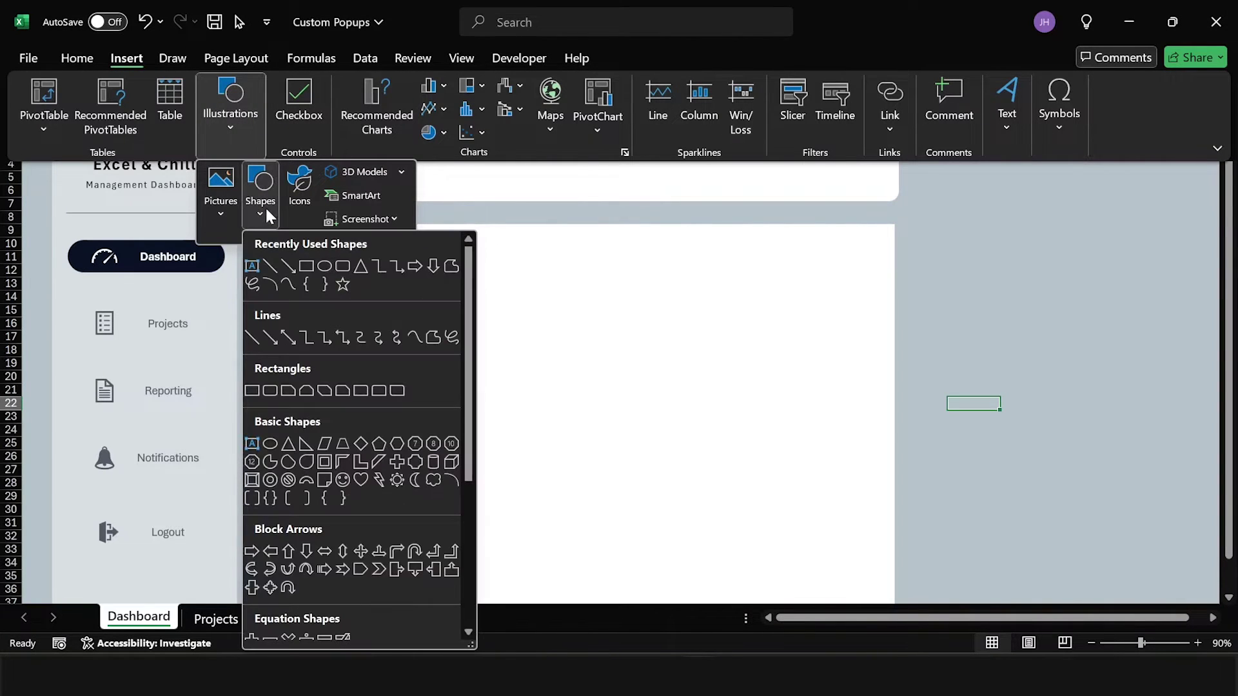
click(334, 269)
mouse_move(330, 312)
mouse_down()
mouse_move(561, 409)
mouse_move(622, 453)
mouse_move(608, 478)
mouse_move(605, 465)
mouse_up()
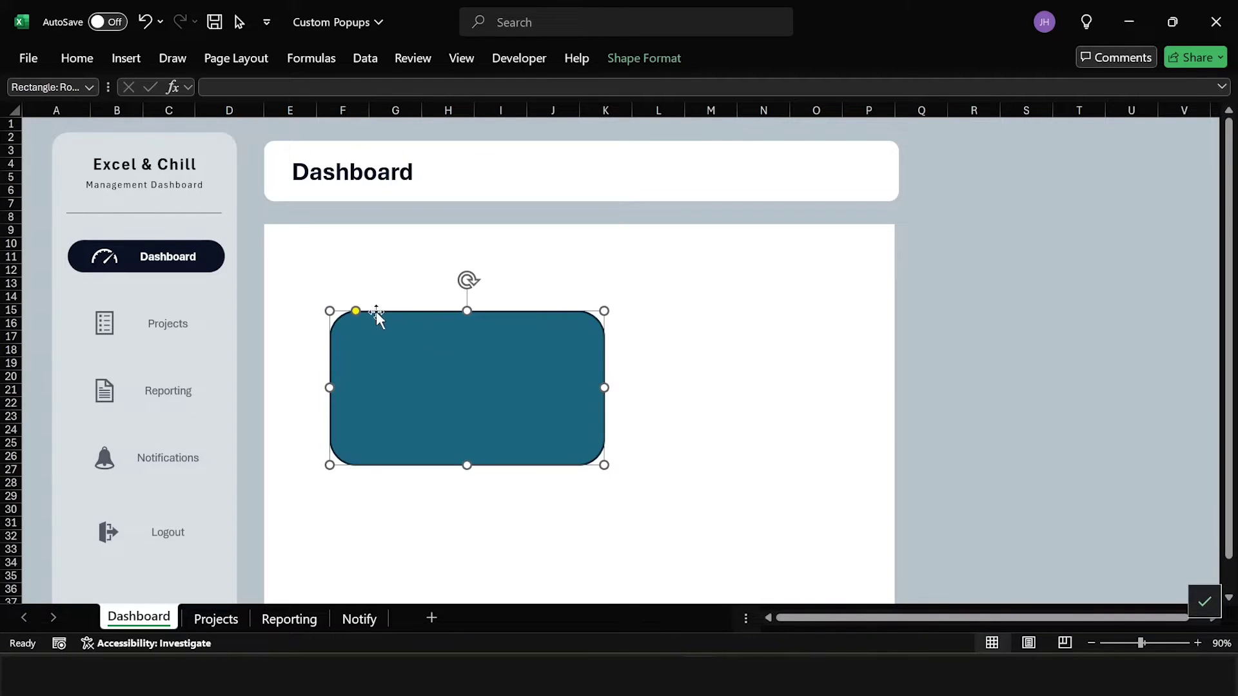
drag(359, 316, 410, 294)
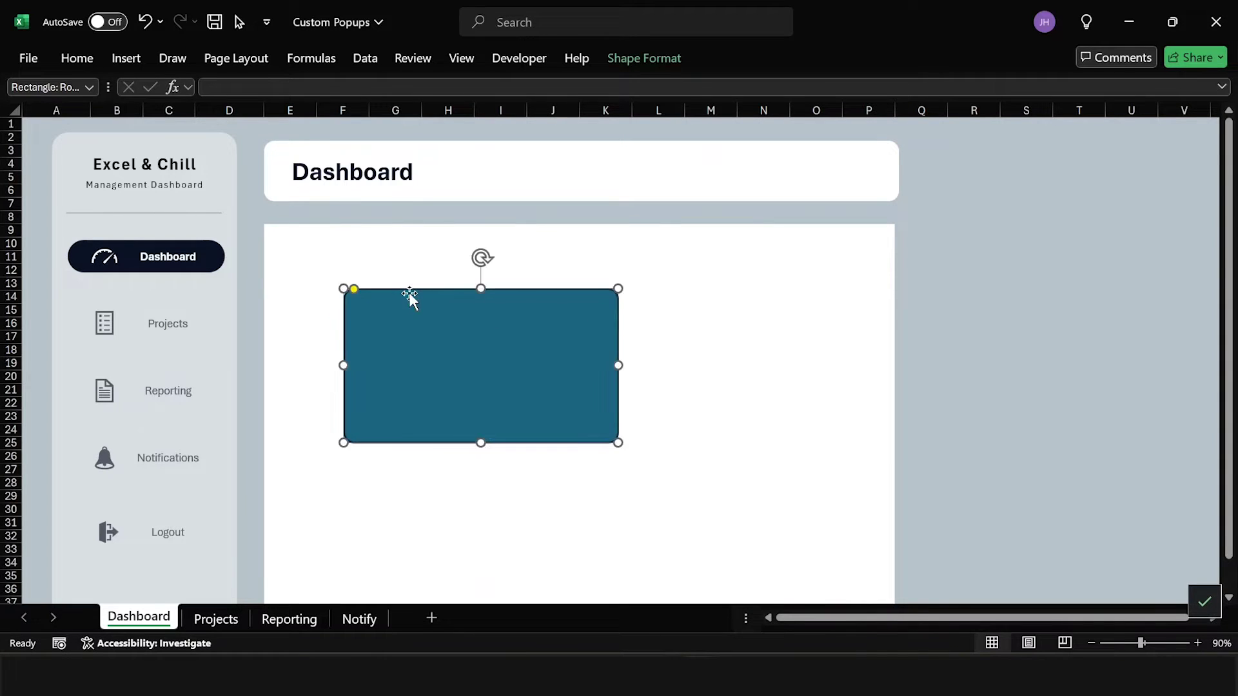
Fill the rounded rectangle with dark gray and remove its outline
right_click(463, 334)
click(530, 82)
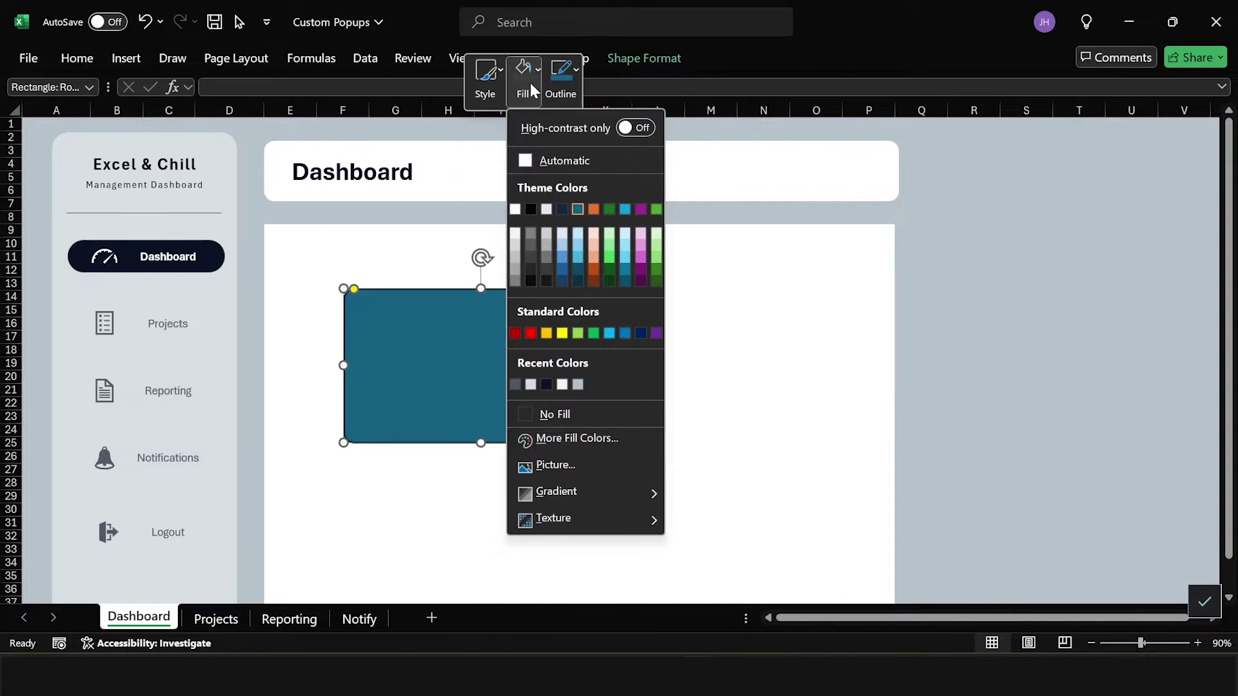
click(530, 256)
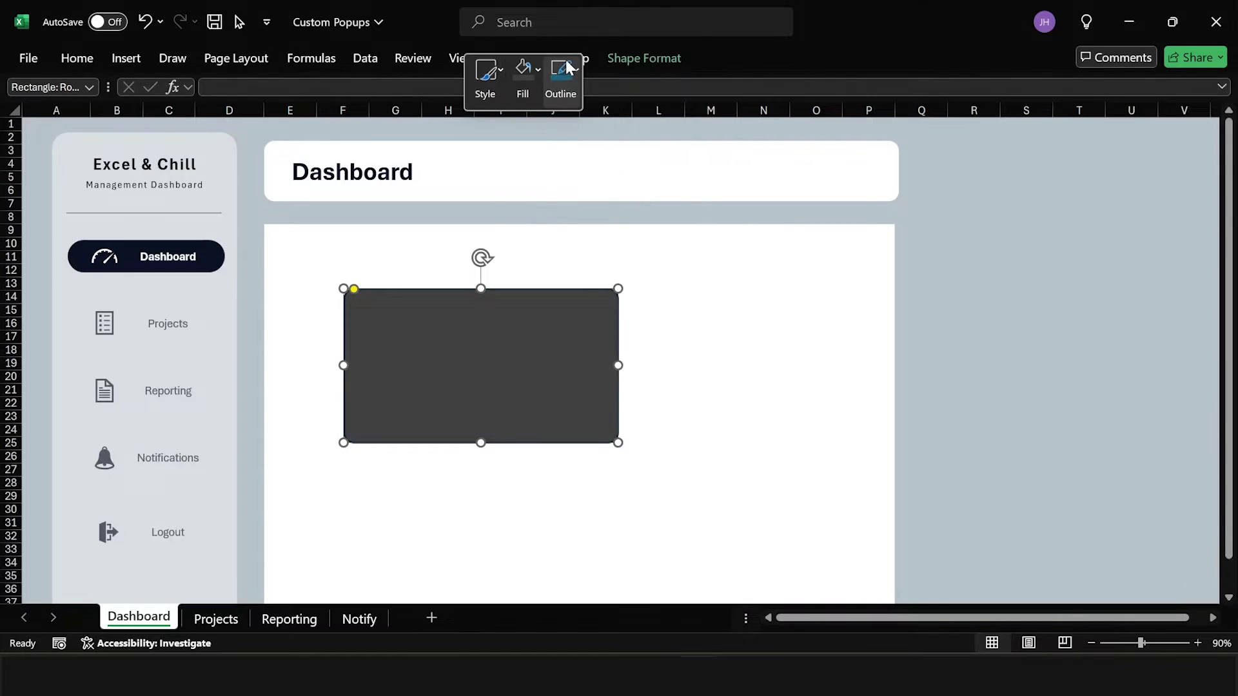
click(561, 71)
click(597, 413)
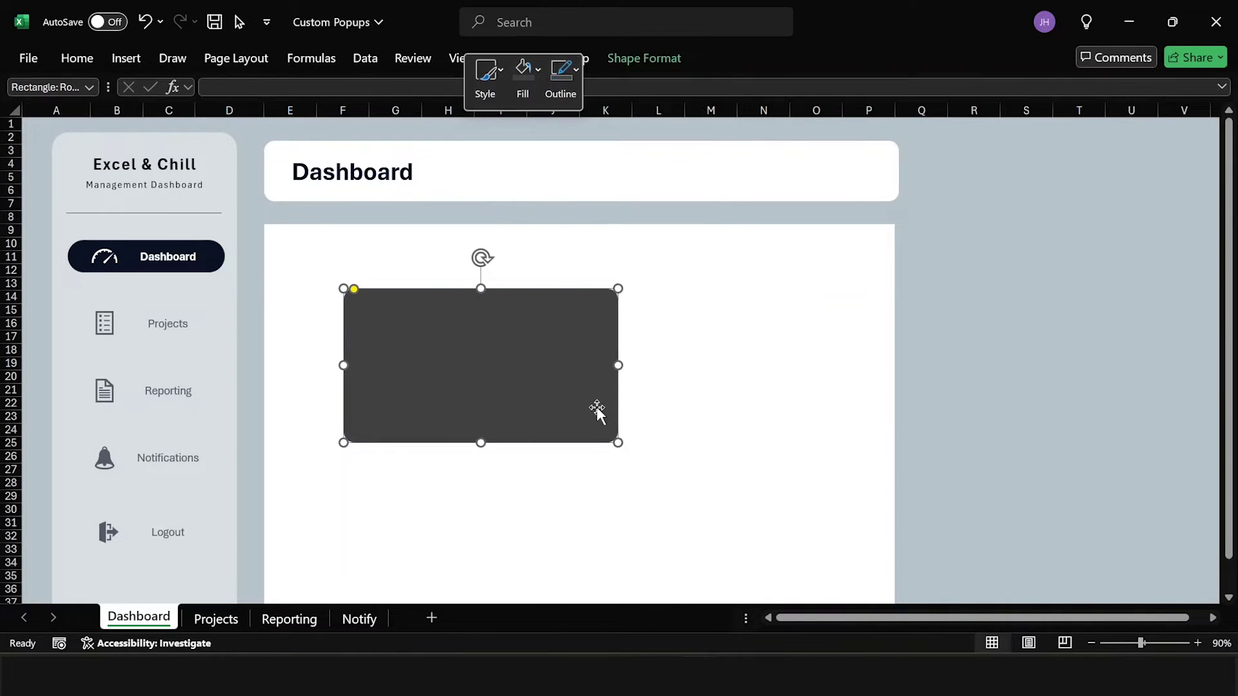
Set the rounded rectangle's placement property to "Don't move or size with cells"
right_click(563, 403)
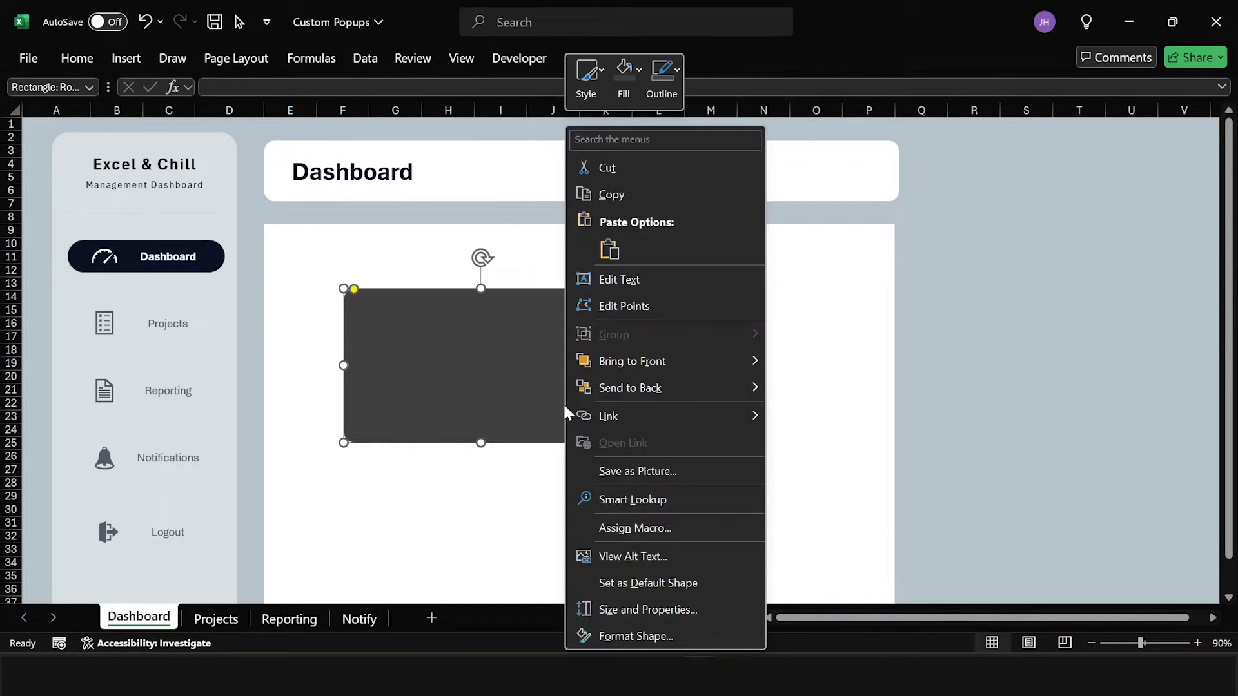
click(641, 636)
click(1072, 193)
click(1043, 334)
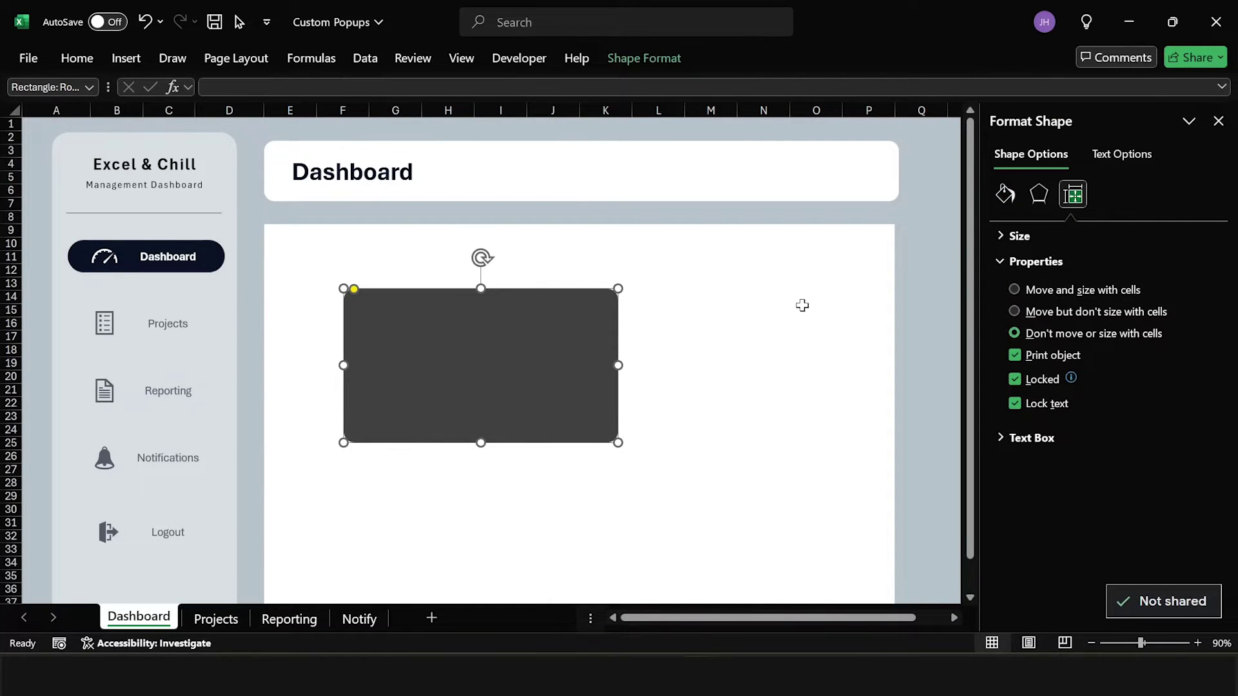
Test the shape's placement setting by widening column I, and undo the width change
click(515, 107)
drag(526, 106, 657, 105)
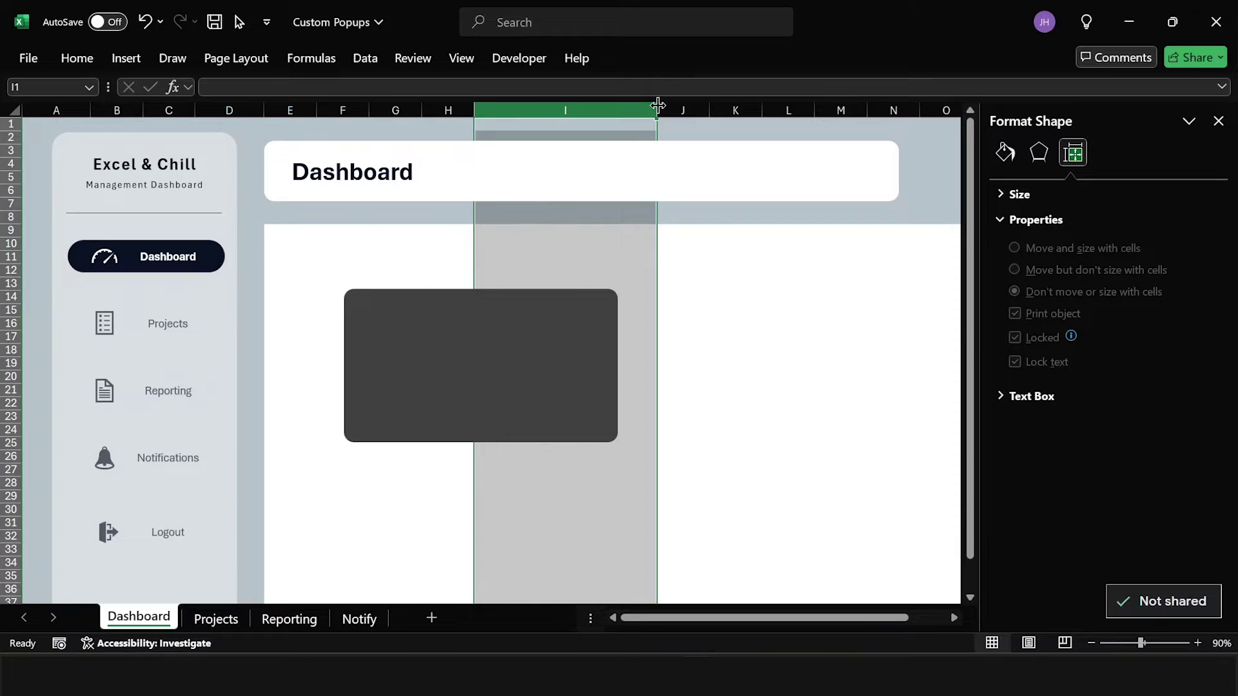
key(ctrl+z)
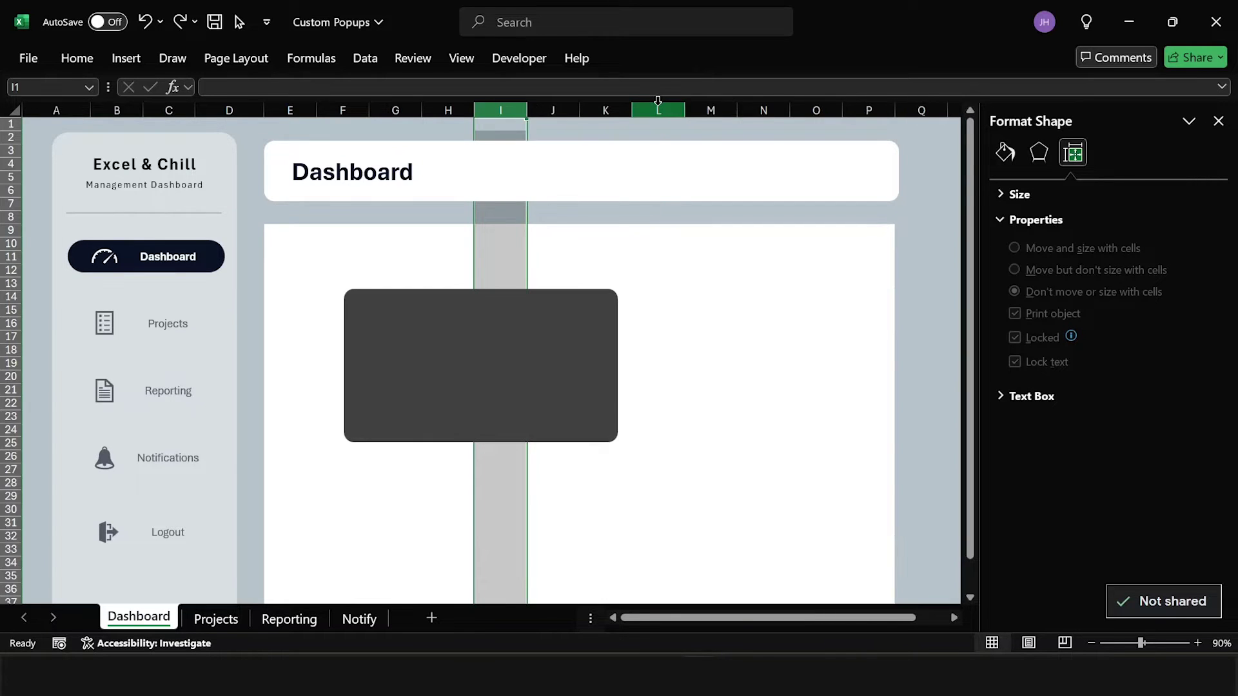
click(658, 337)
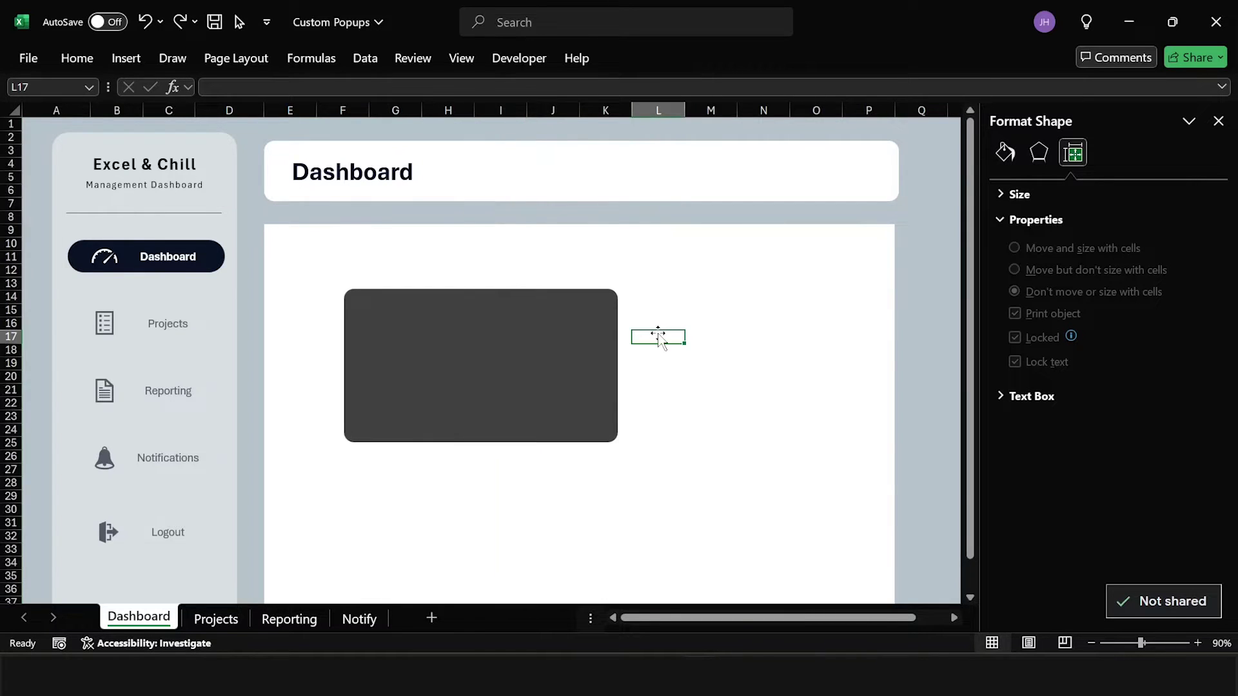
Center the rectangle's text both vertically and horizontally and set its font to bold Aptos Display
click(519, 358)
click(89, 60)
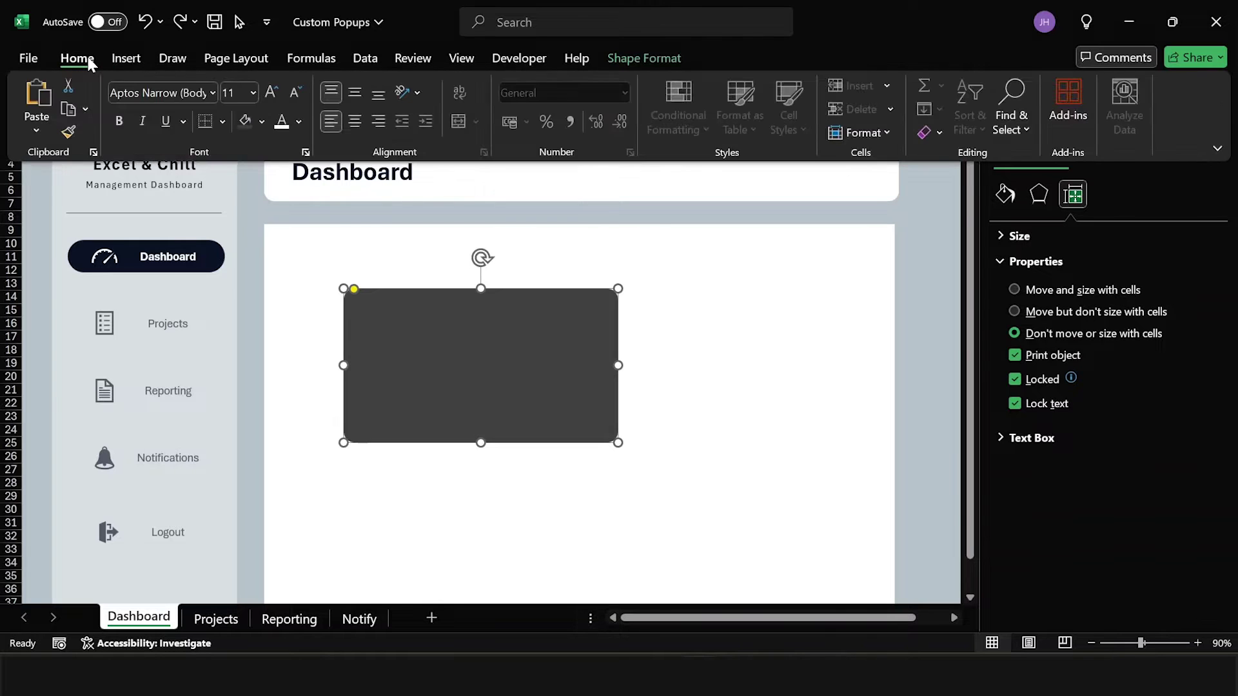
click(355, 94)
click(355, 121)
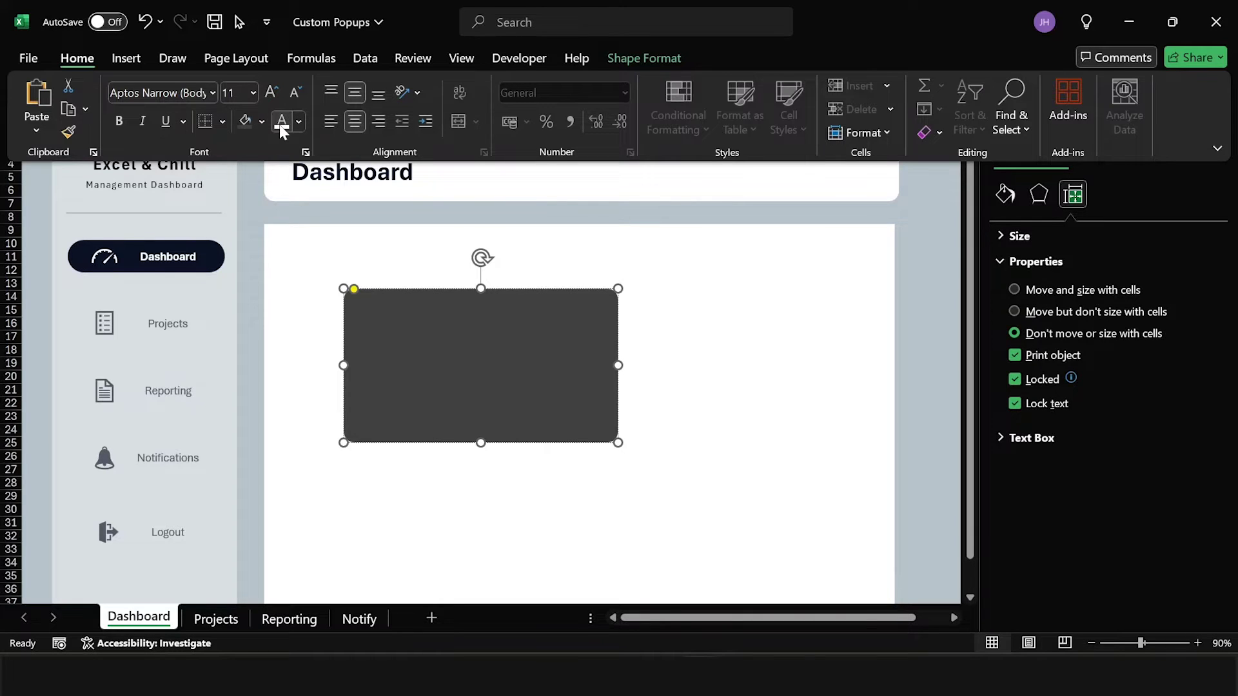
click(119, 121)
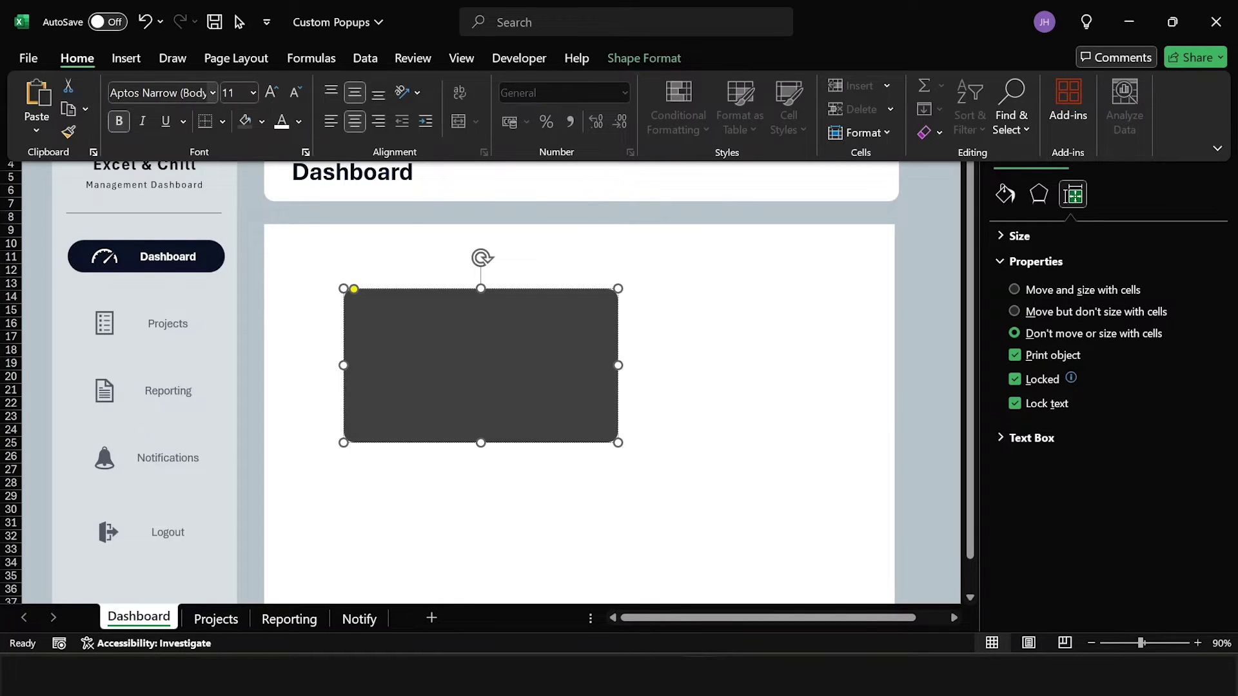
text(Aptos Display)
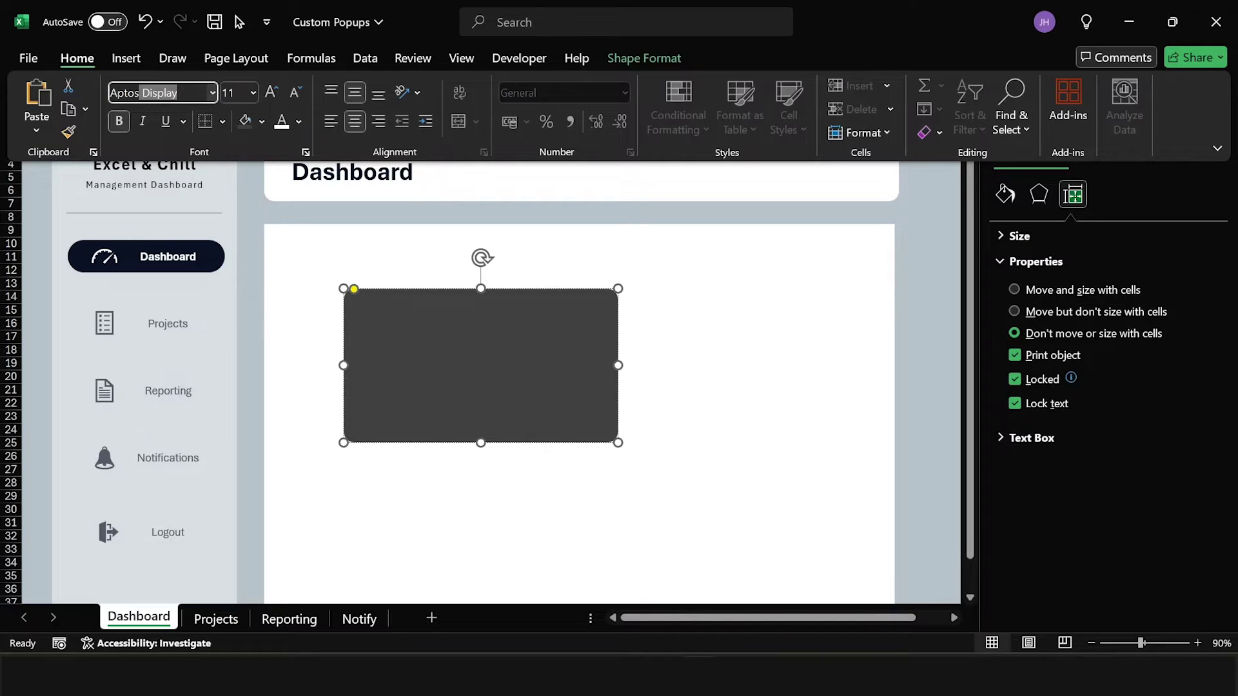
key(Return)
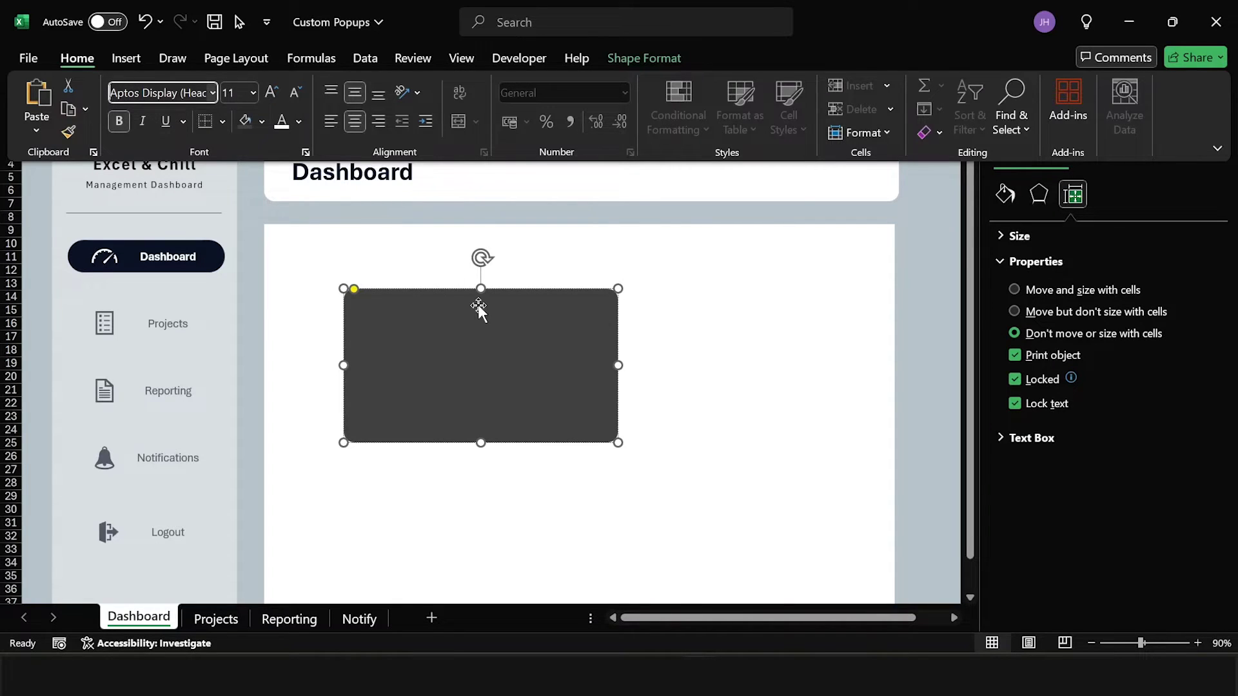
Add the text "Are you sure you want to log out?" to the rounded rectangle
click(481, 331)
right_click(483, 331)
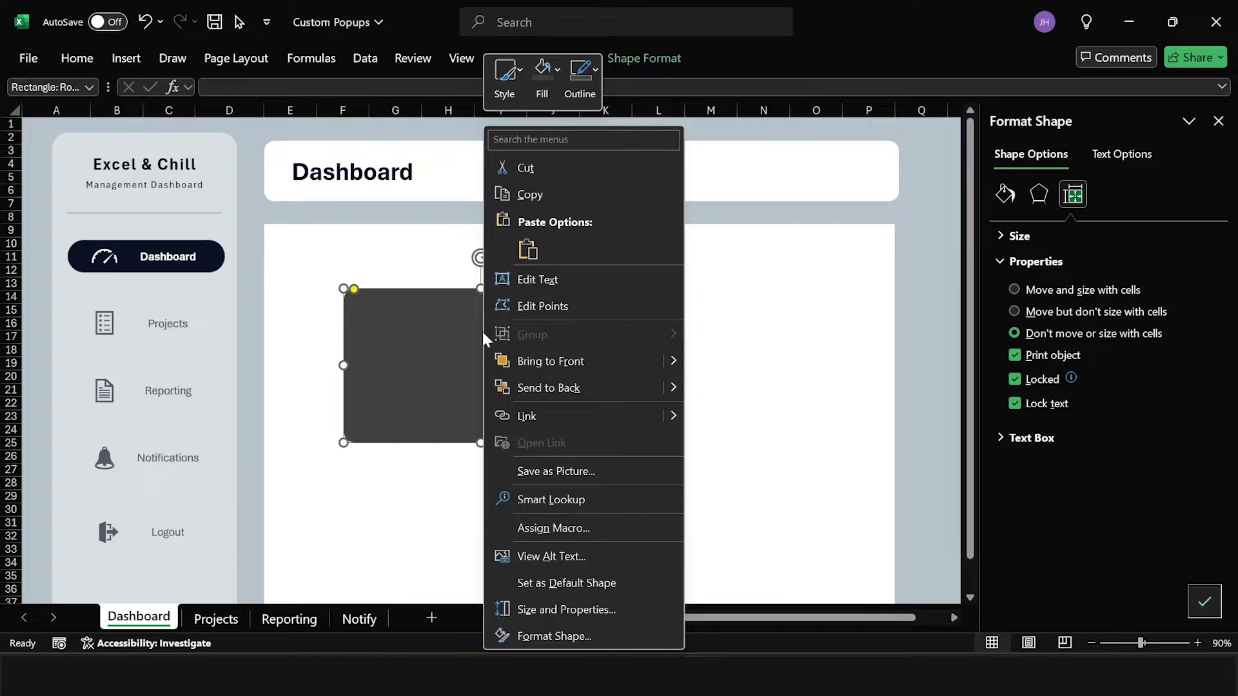
click(523, 282)
text(A)
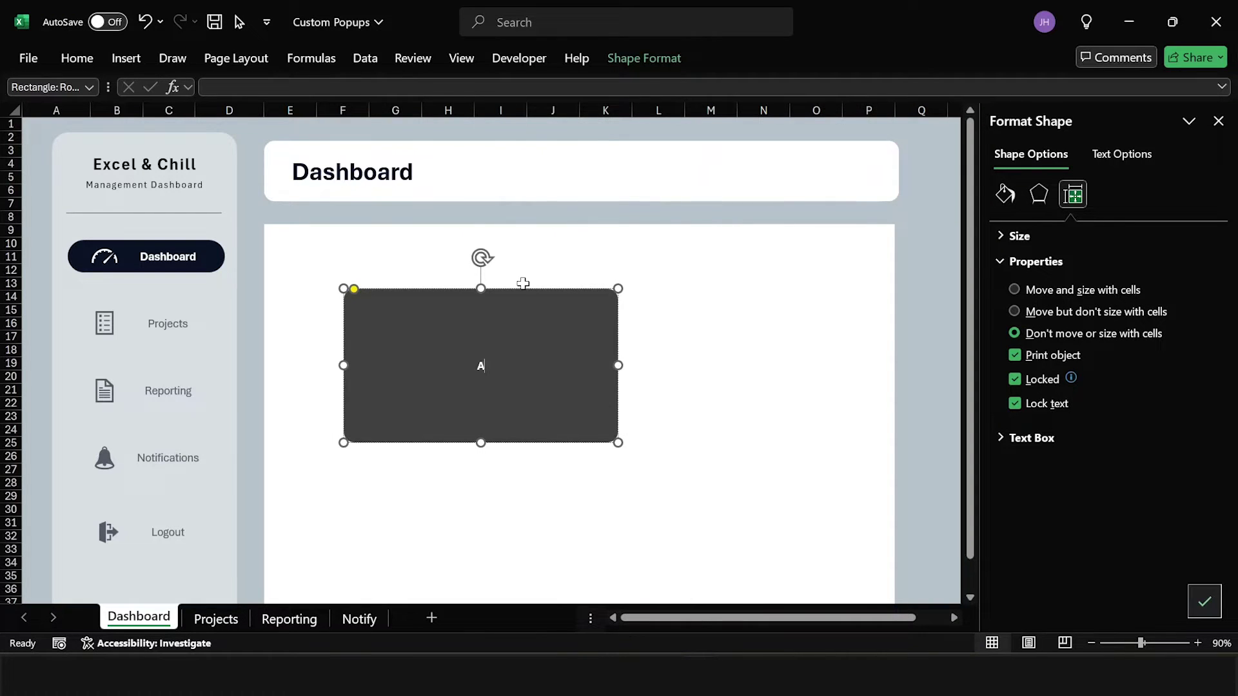
text(re you sure you want to log out?)
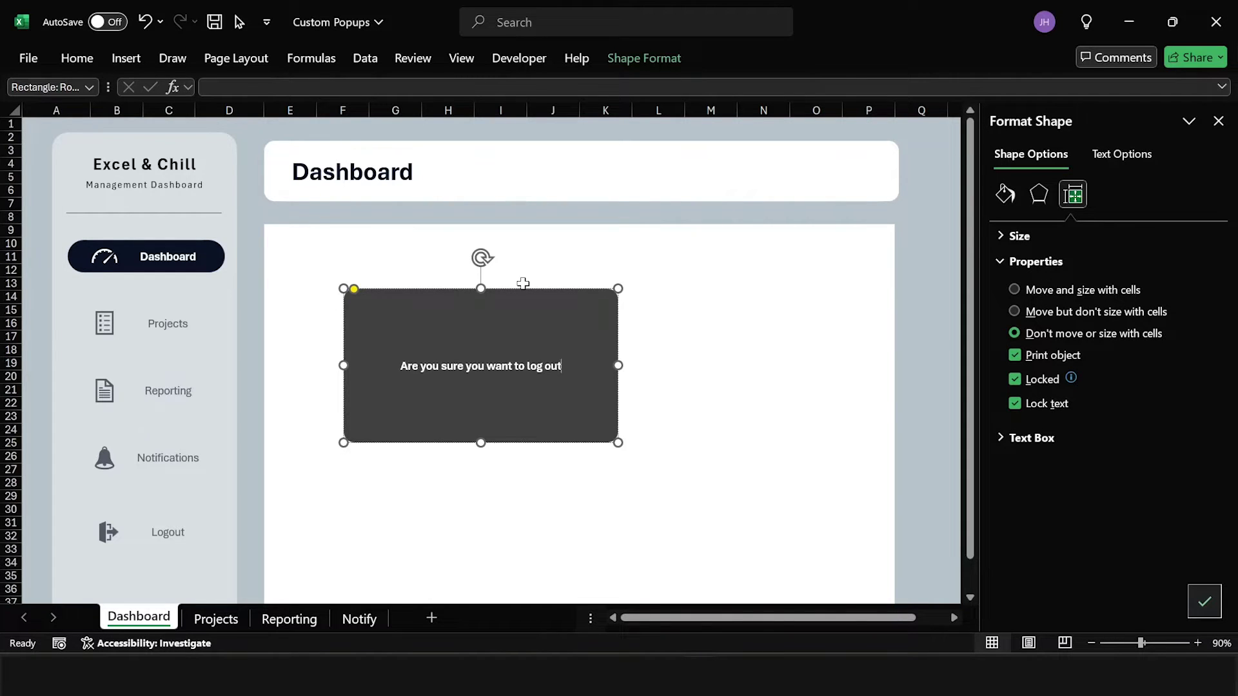
click(526, 289)
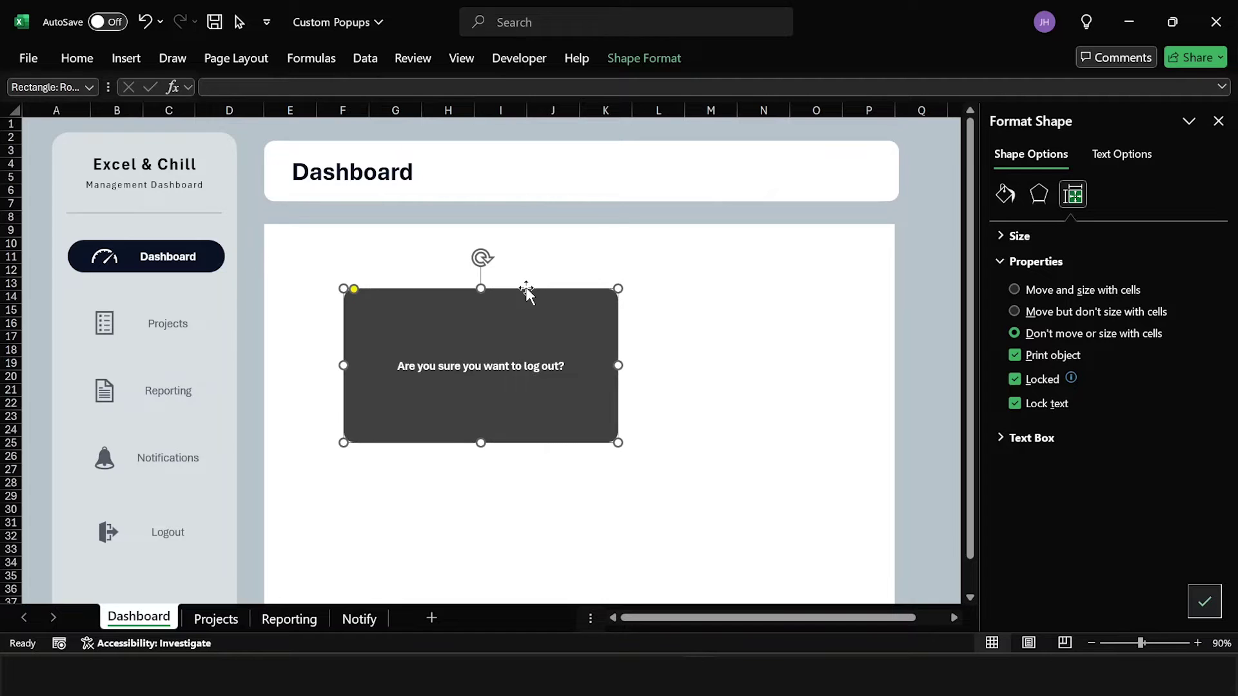
Draw a text box above the rectangle's question text and set it to "Don't move or size with cells"
click(125, 64)
click(230, 134)
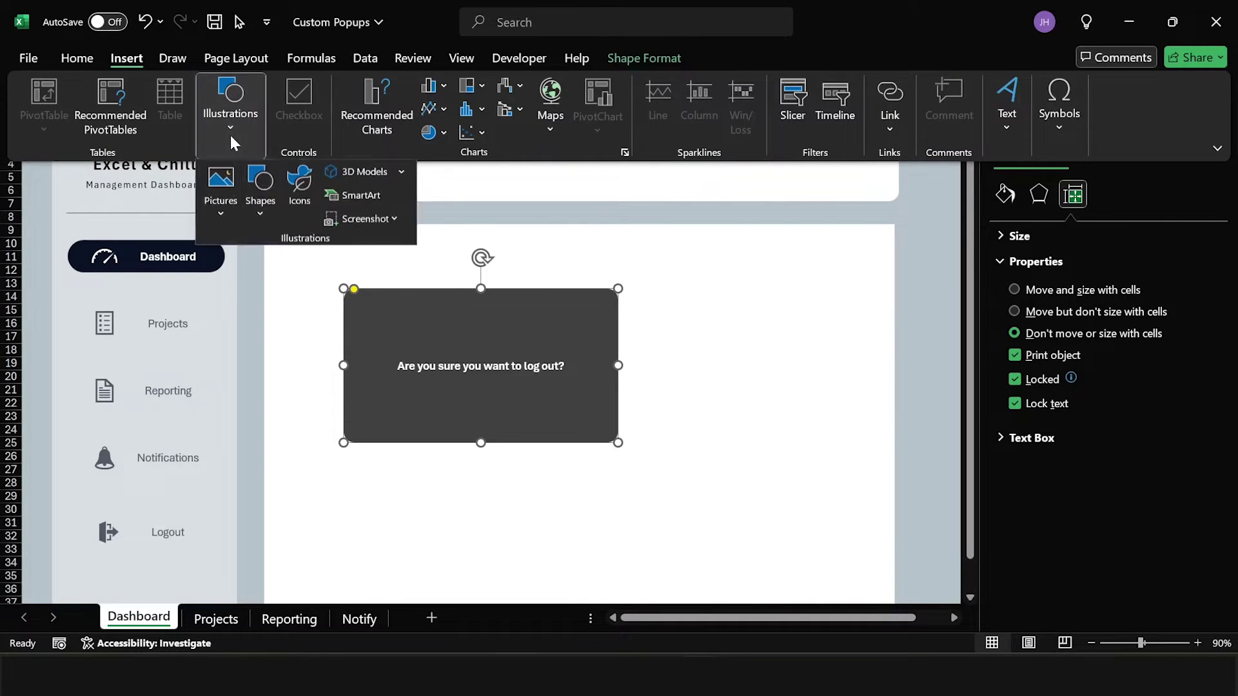
click(261, 194)
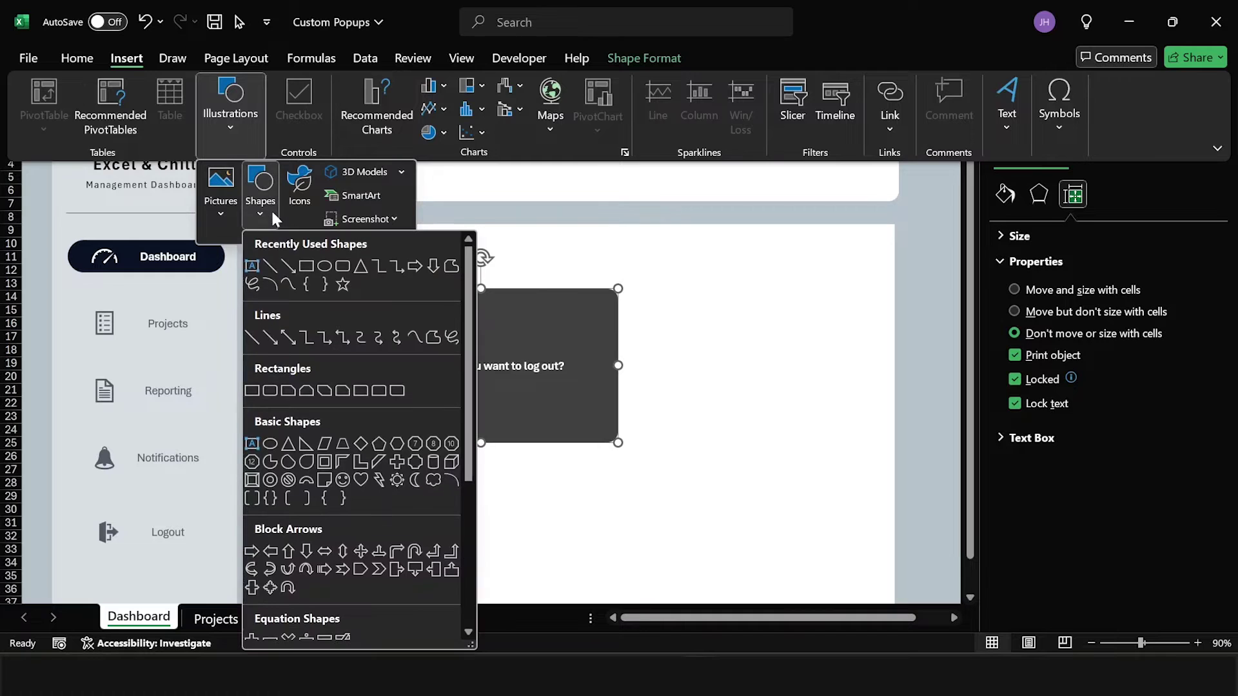
click(252, 263)
drag(387, 309, 580, 349)
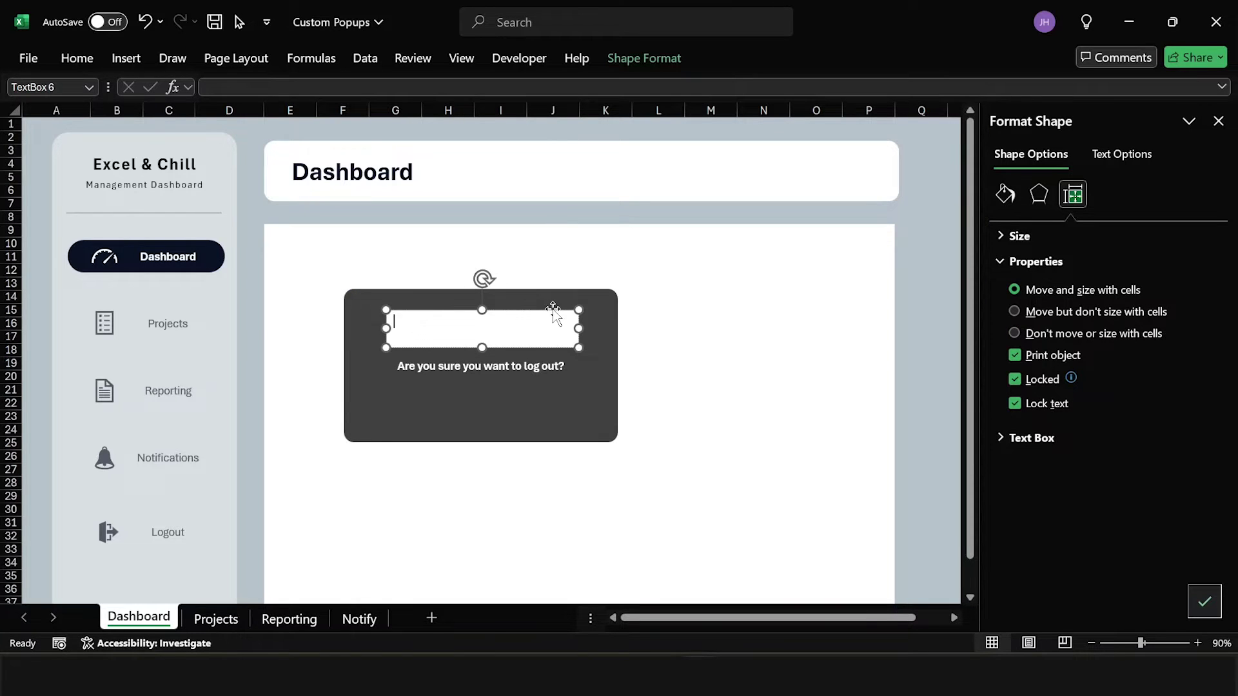
click(1060, 333)
Remove the text box's fill and set its font to bold Aptos Display, size 14
click(65, 60)
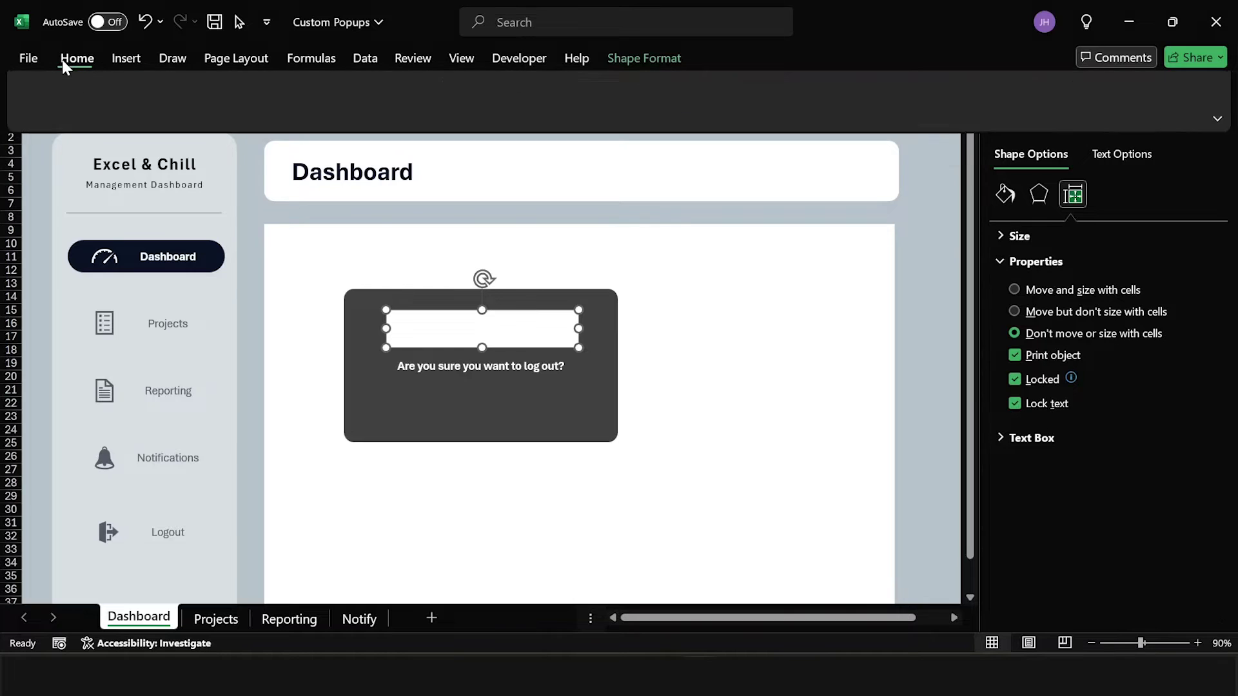
click(261, 124)
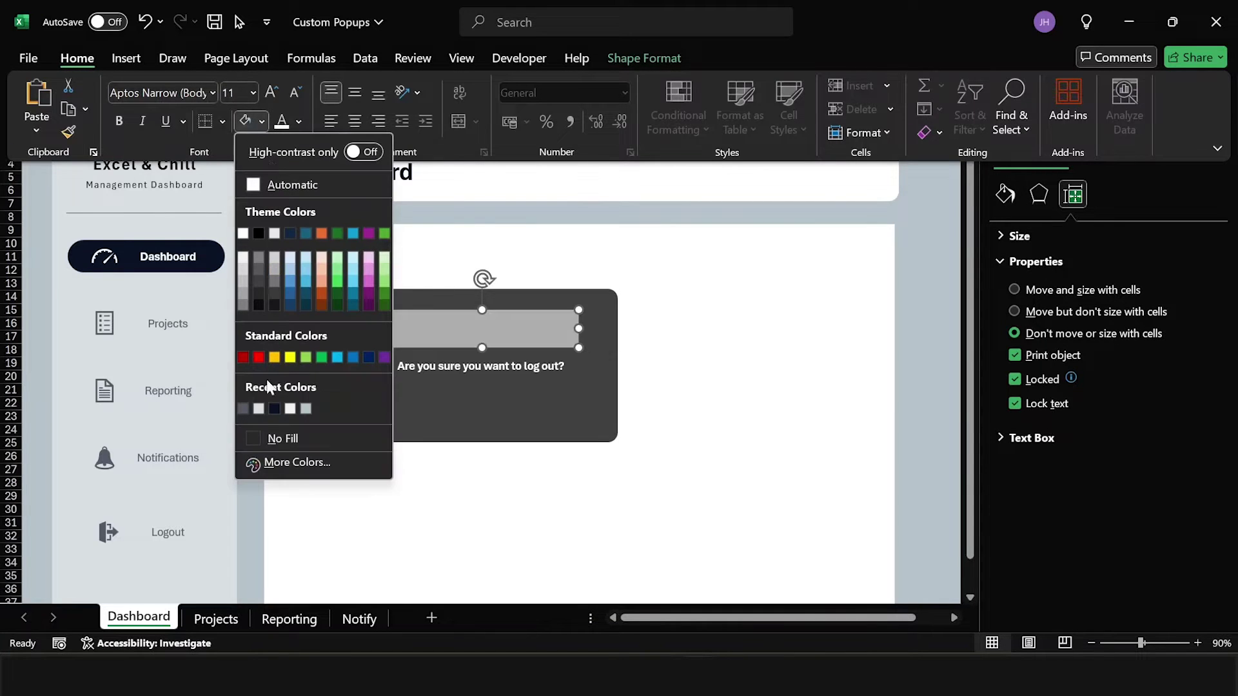
click(274, 439)
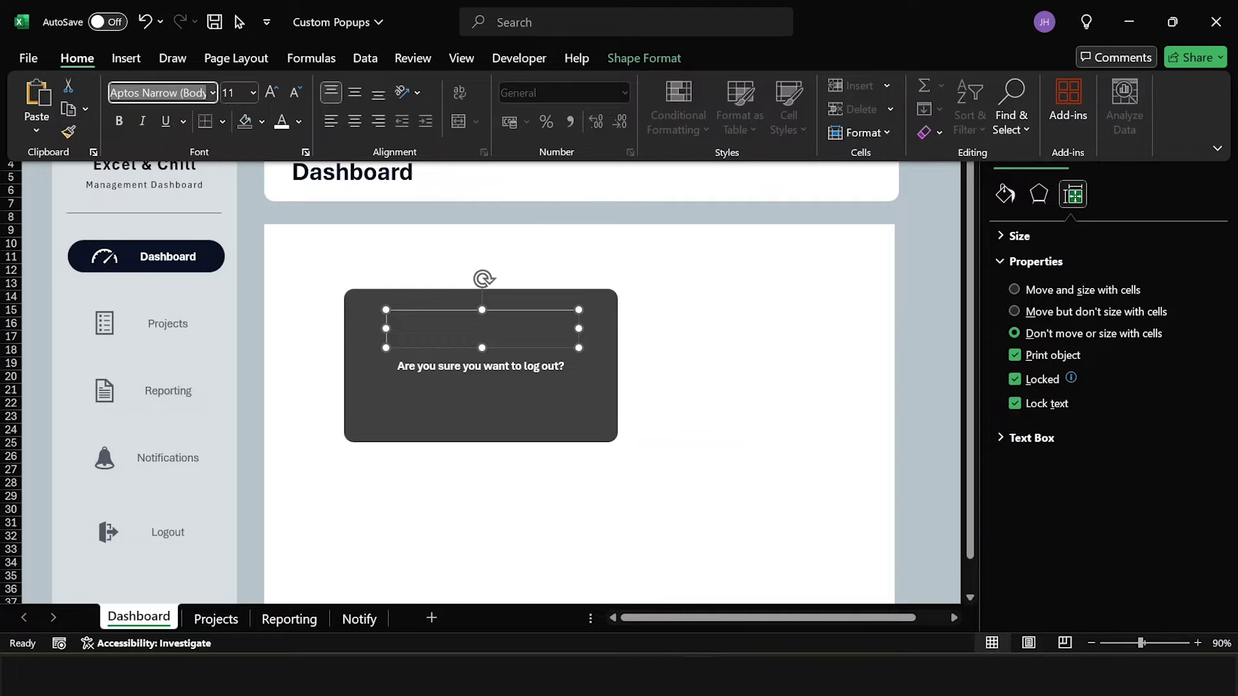
click(158, 92)
text(Apto)
key(Return)
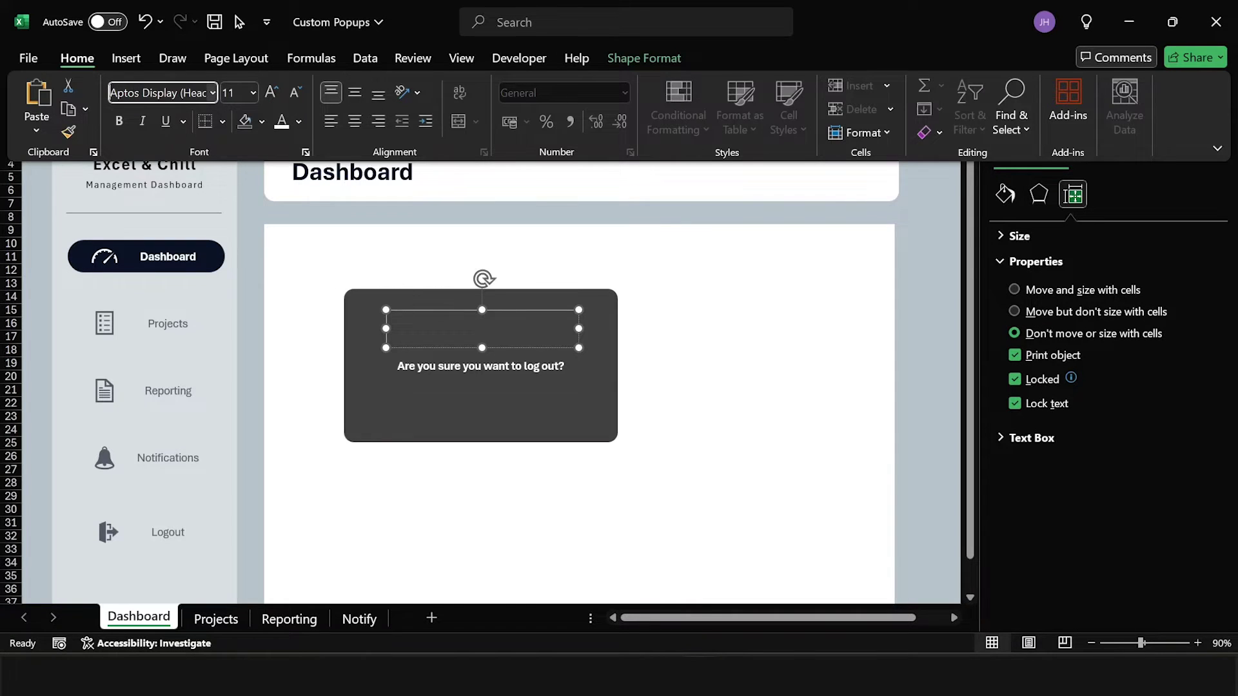
click(118, 121)
click(271, 94)
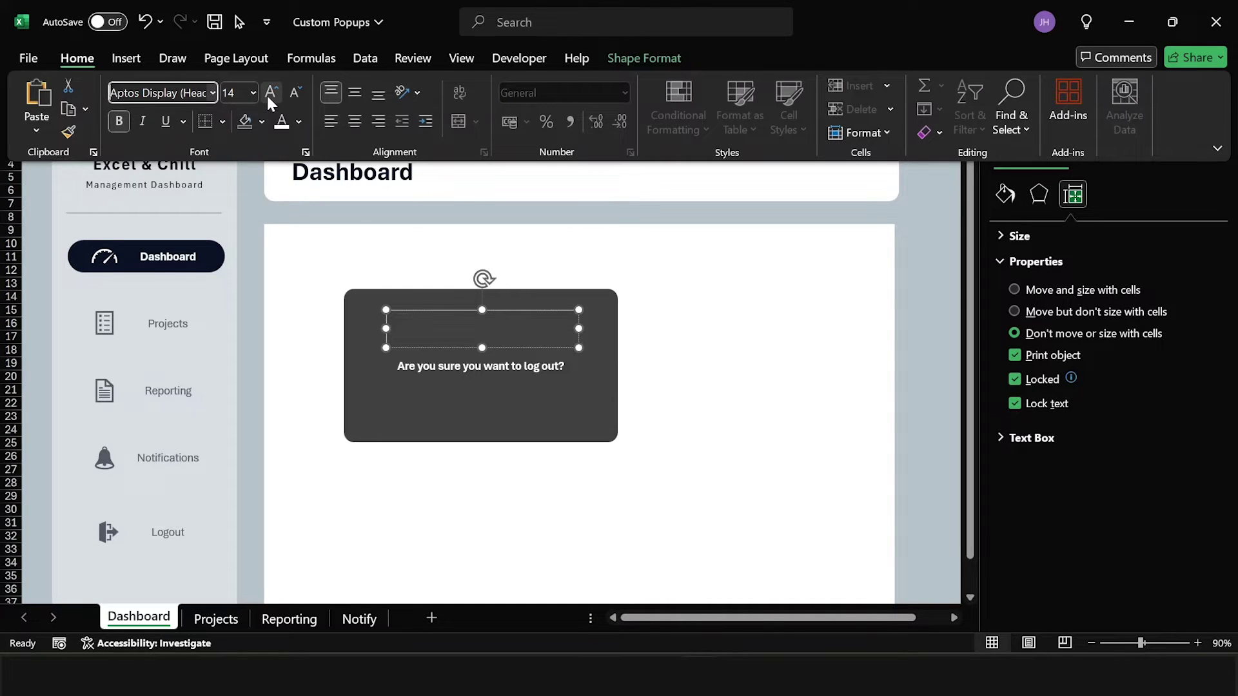
Enter "Logging Out" in the text box above the question and center it both vertically and horizontally
key(Escape)
text(L)
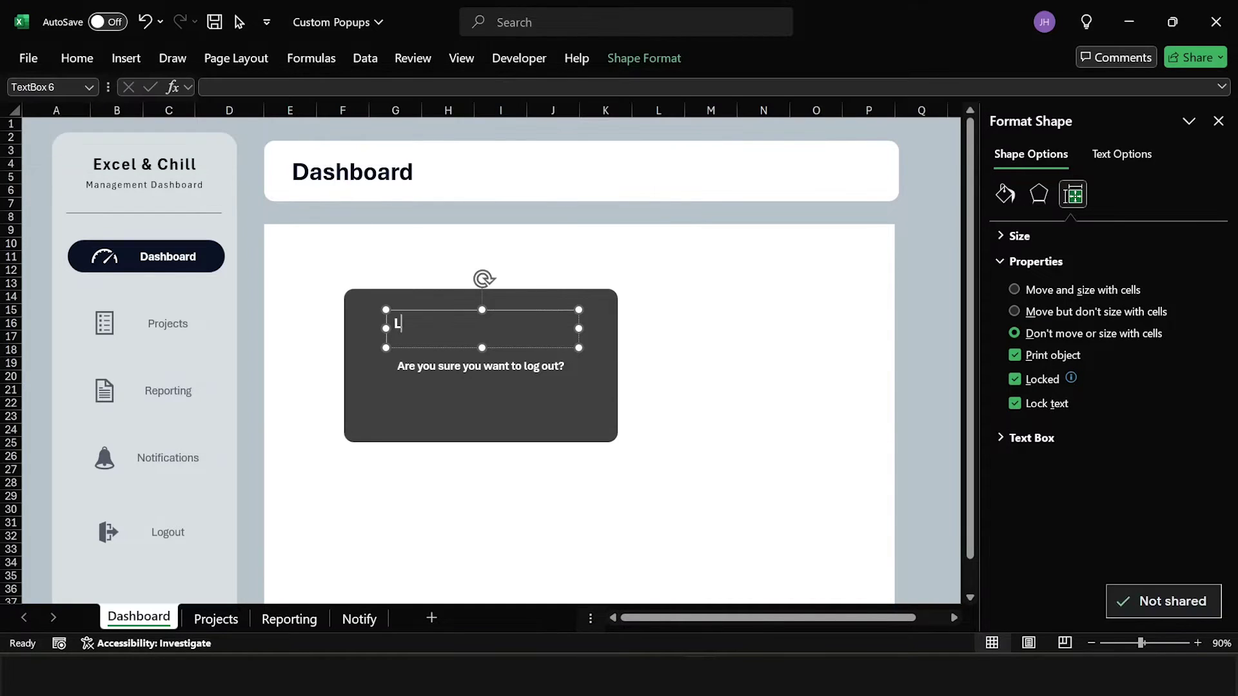
text(ogging Out)
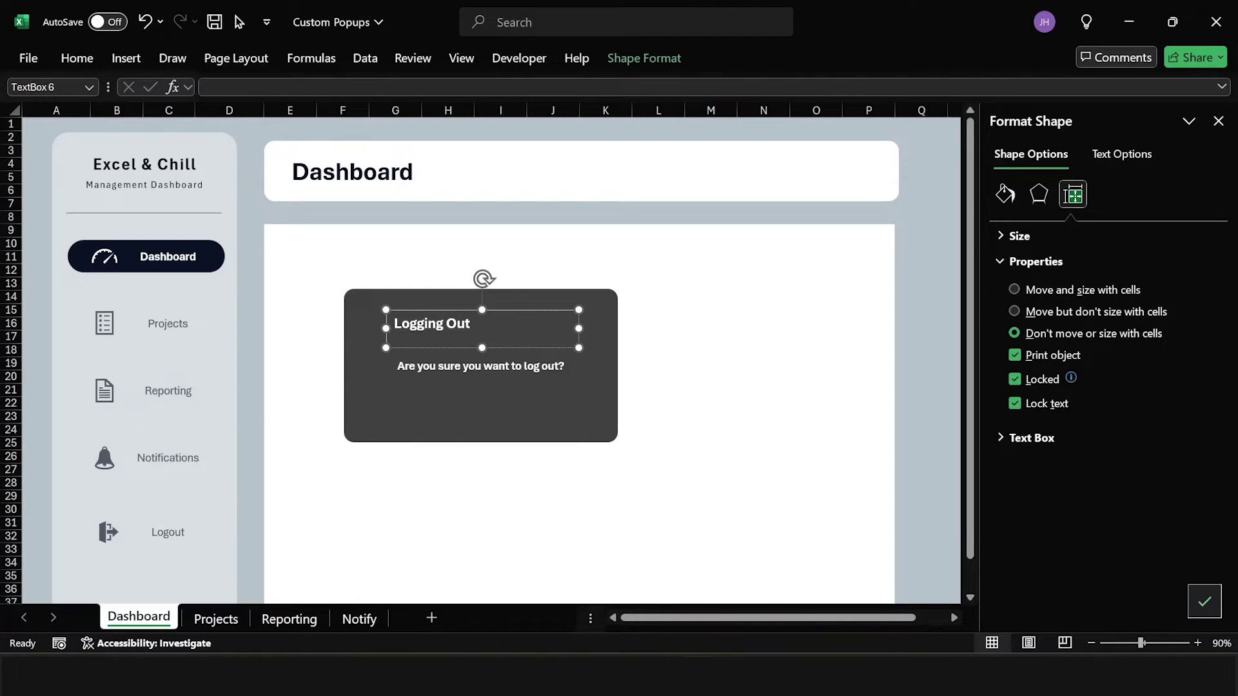
click(508, 311)
click(77, 58)
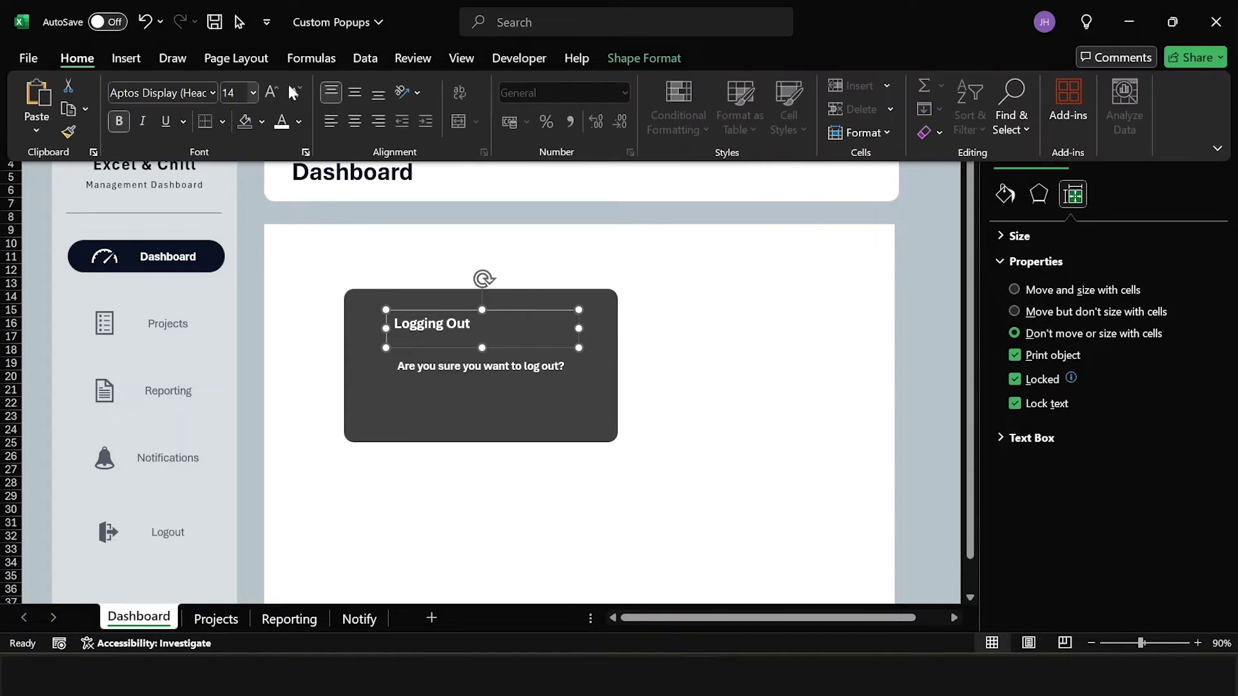
click(352, 93)
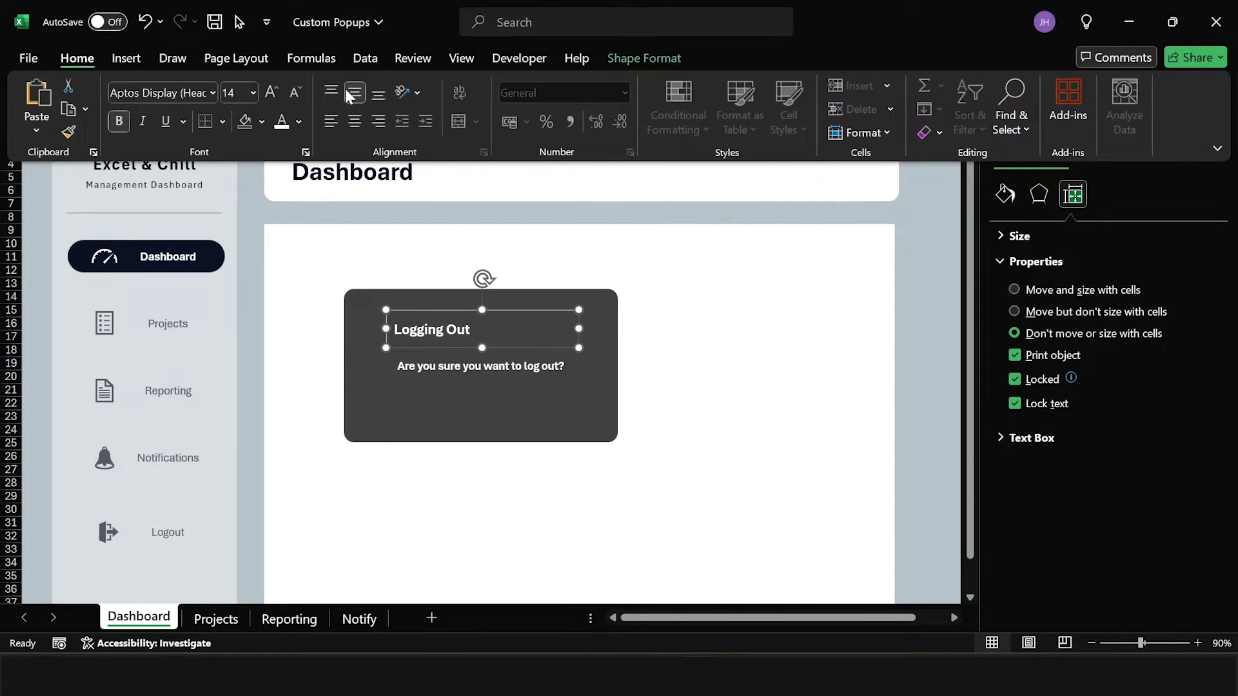
click(360, 123)
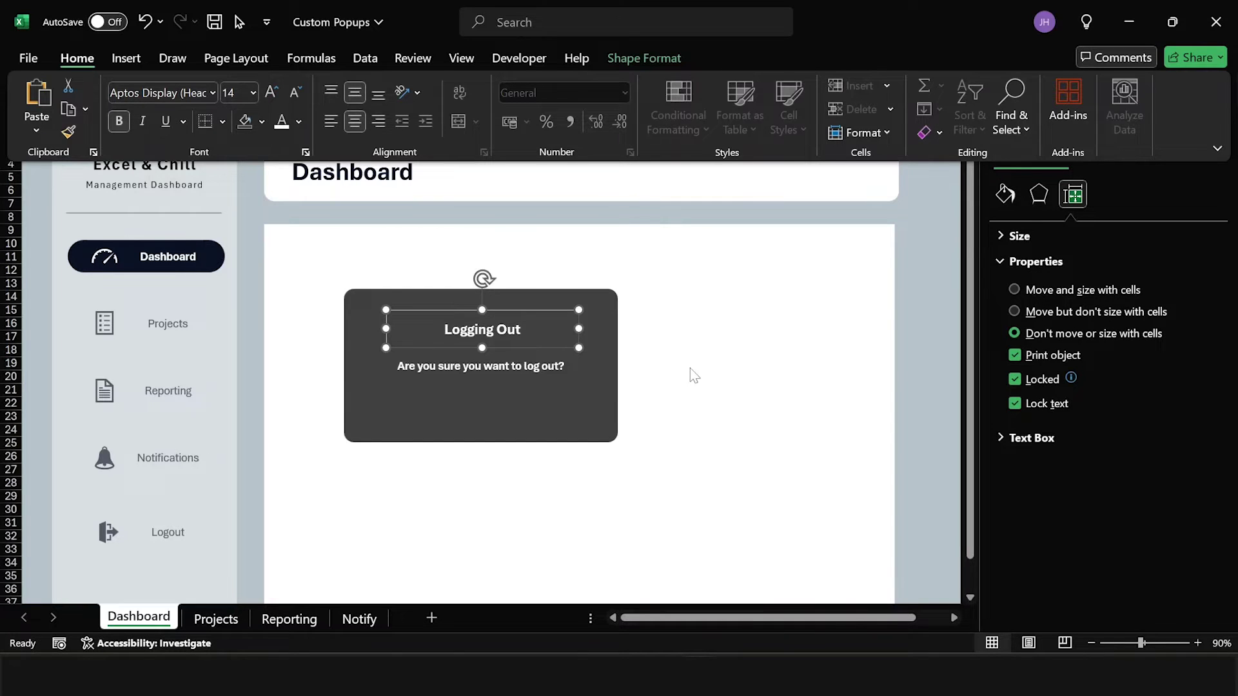
Remove the outline of the "Logging Out" text box and turn off bold for the popup's question text
click(507, 310)
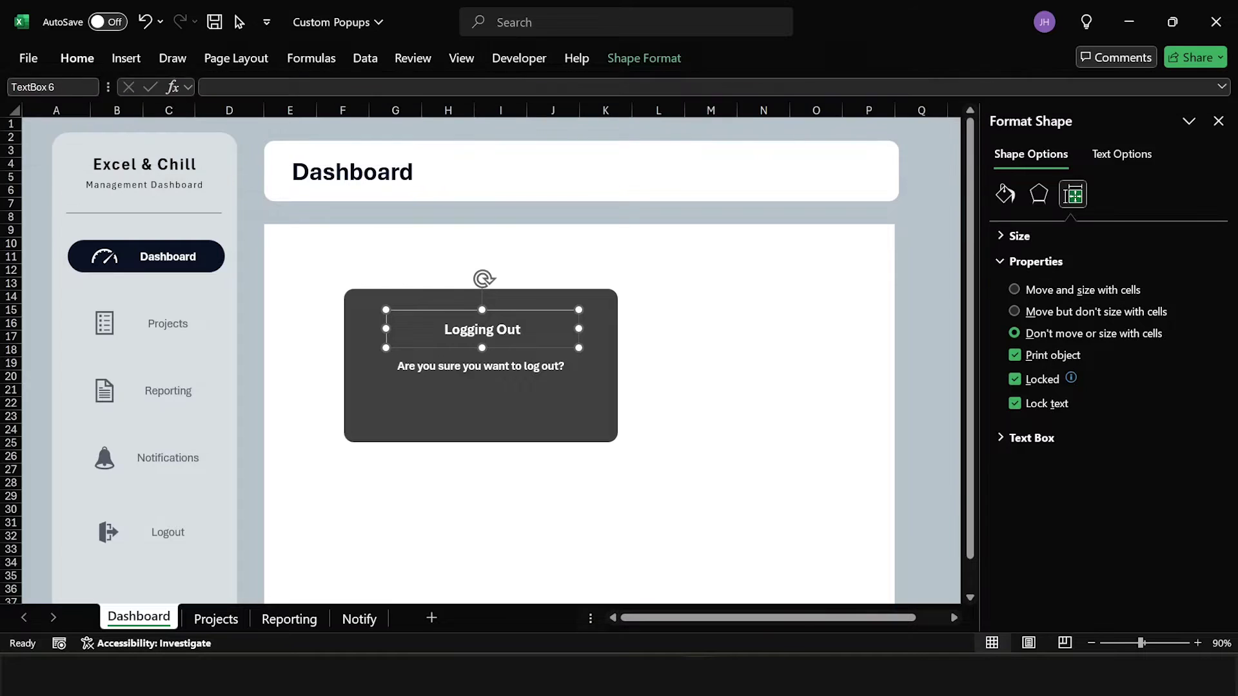
click(550, 393)
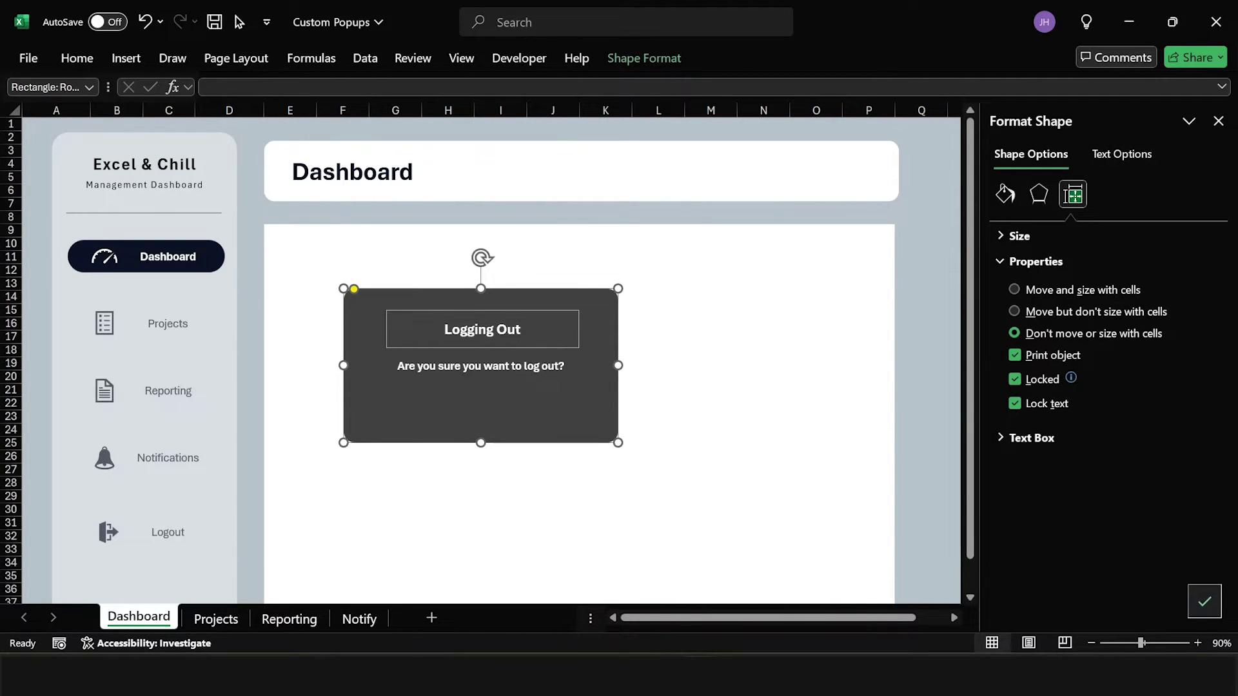
click(541, 349)
right_click(541, 348)
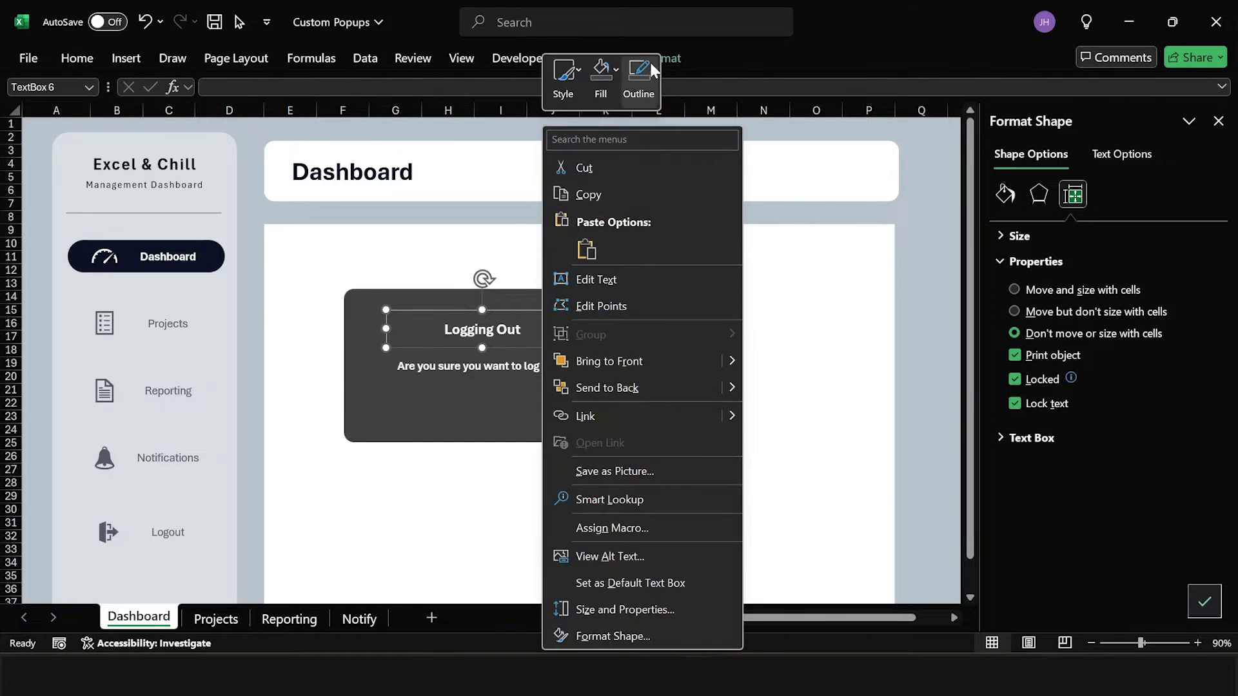
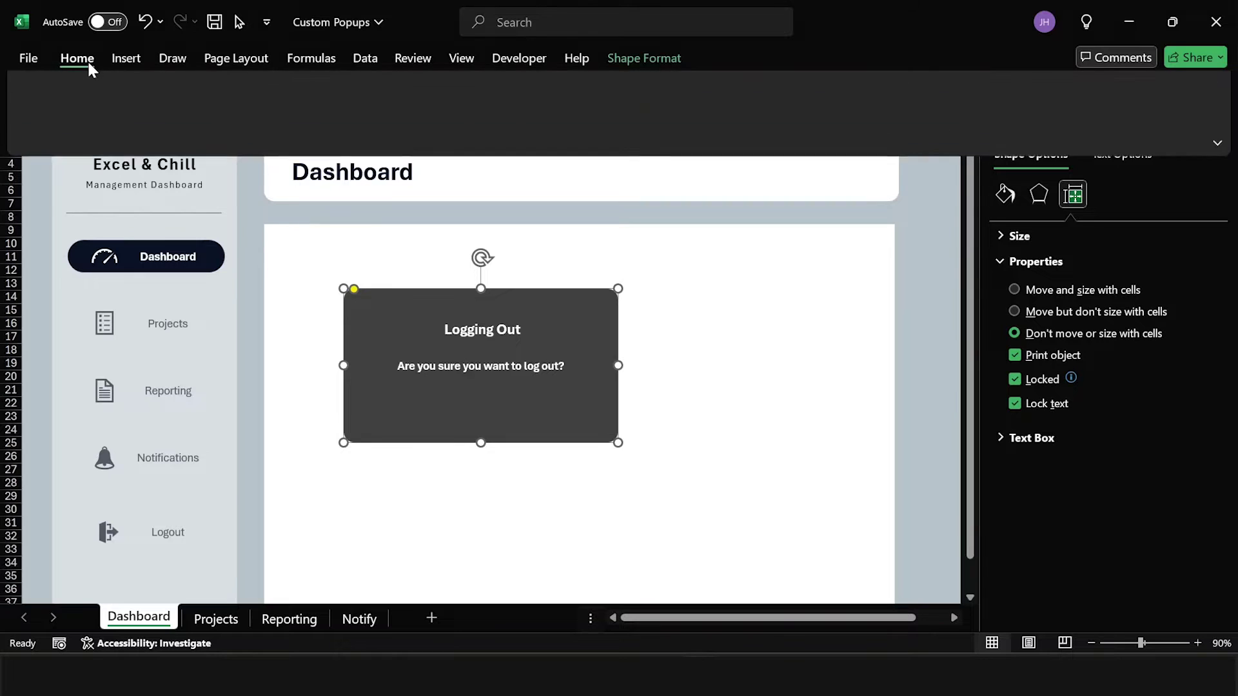
click(118, 122)
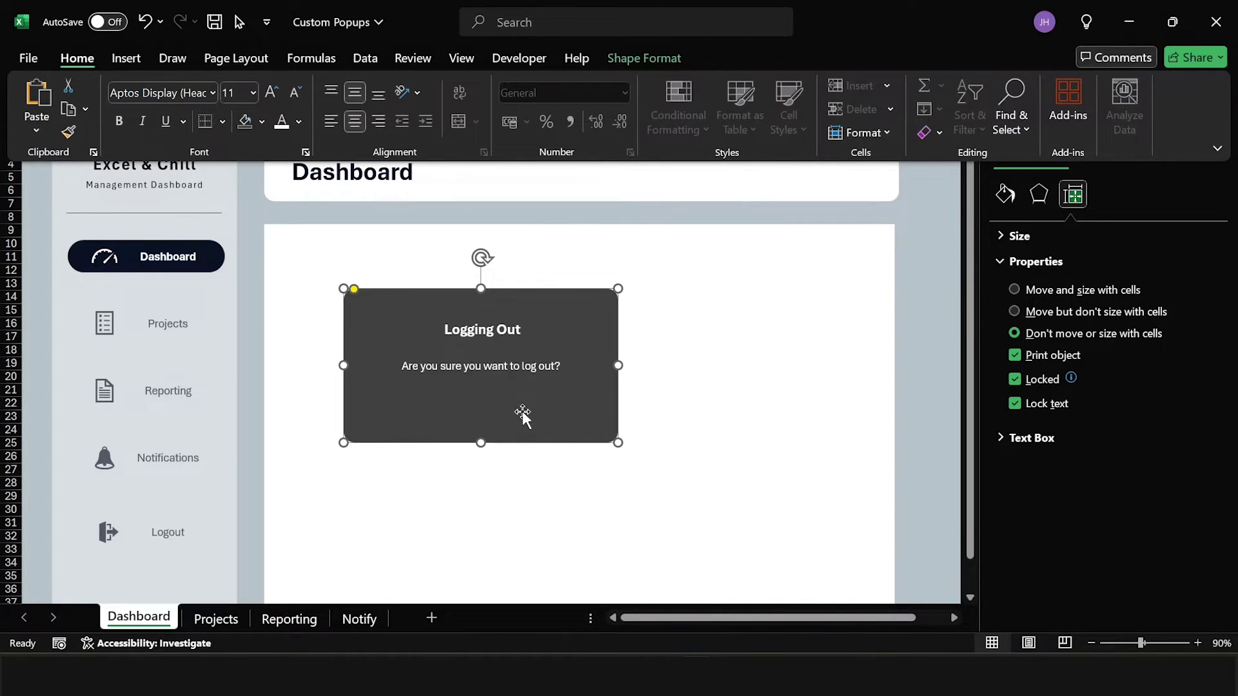
Draw a small rounded rectangle as a button below the question, in the lower-left part of the popup
click(126, 60)
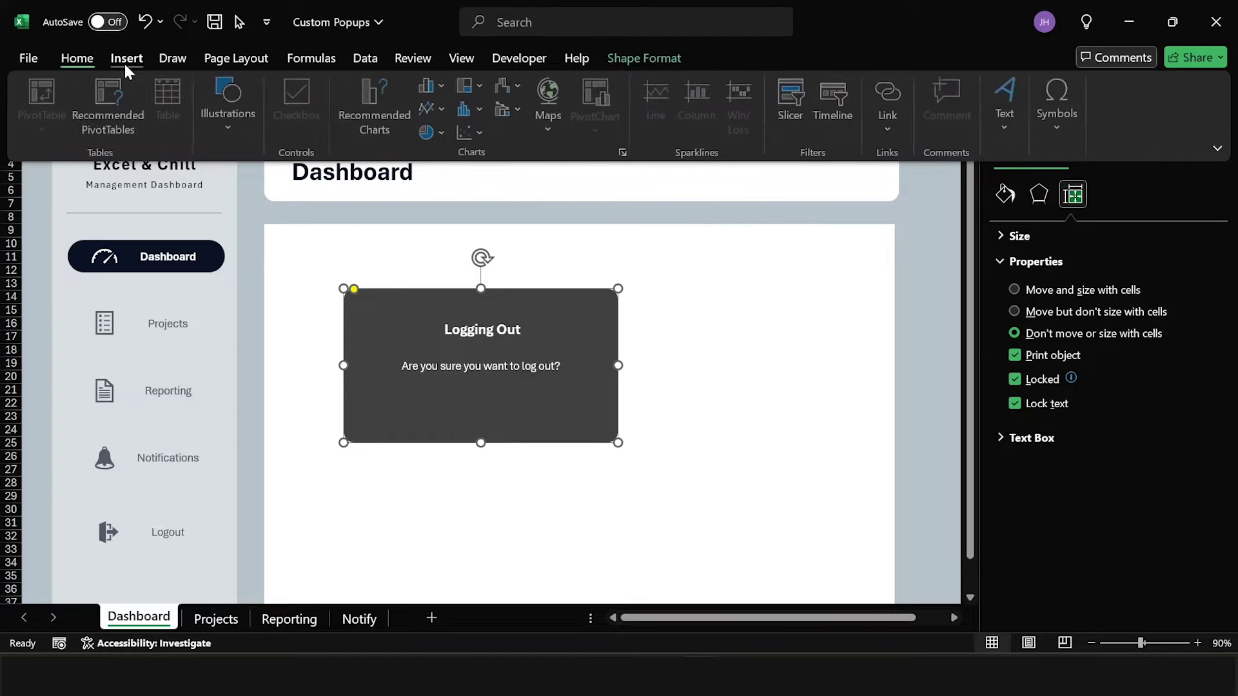
click(248, 138)
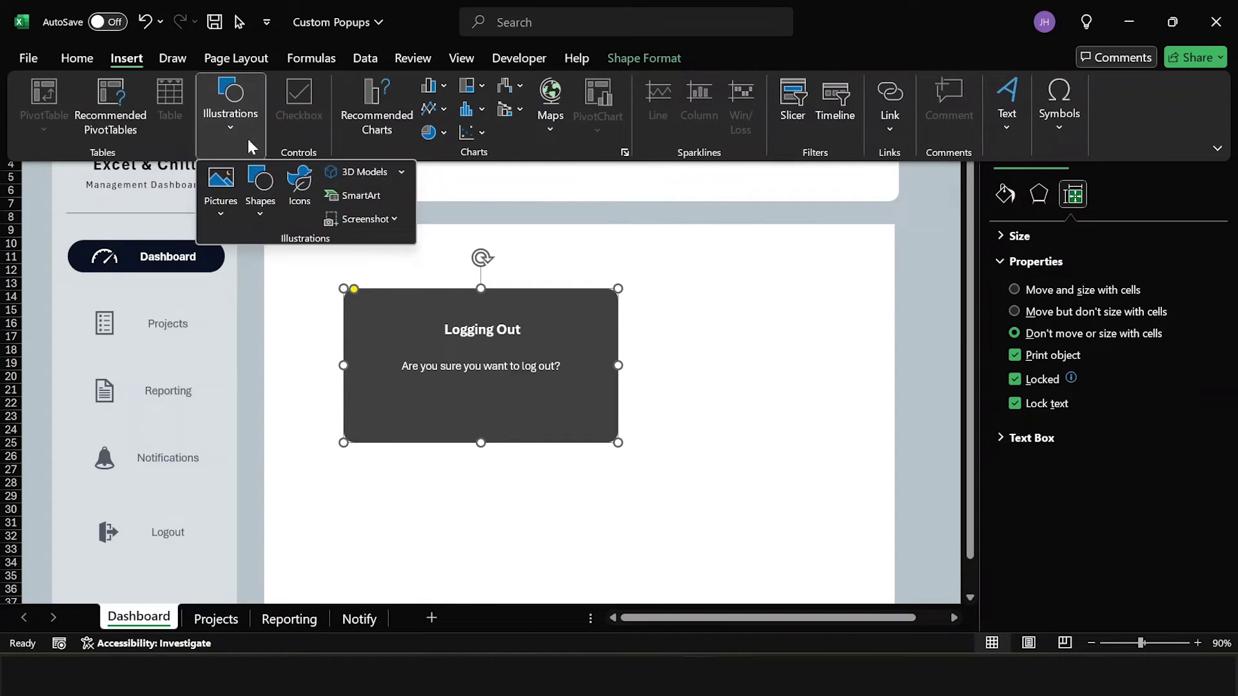
click(273, 211)
click(342, 266)
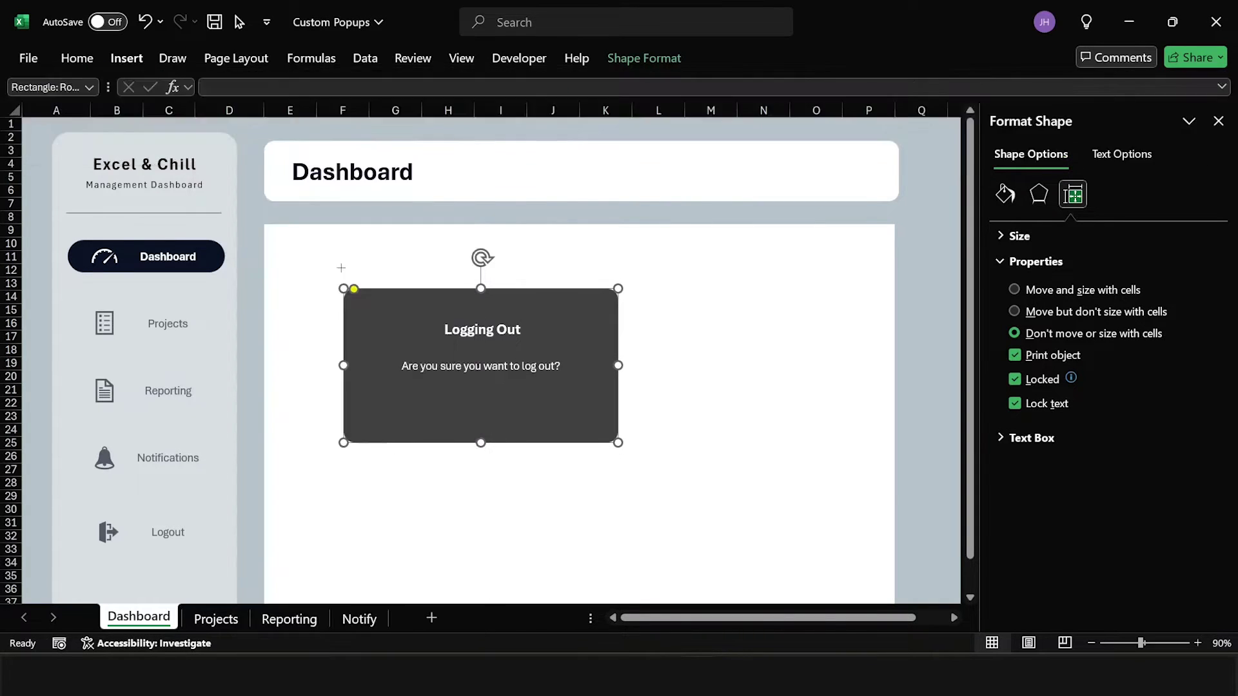
mouse_move(574, 421)
mouse_down()
mouse_move(663, 451)
mouse_move(671, 470)
mouse_move(664, 454)
mouse_move(454, 428)
mouse_up()
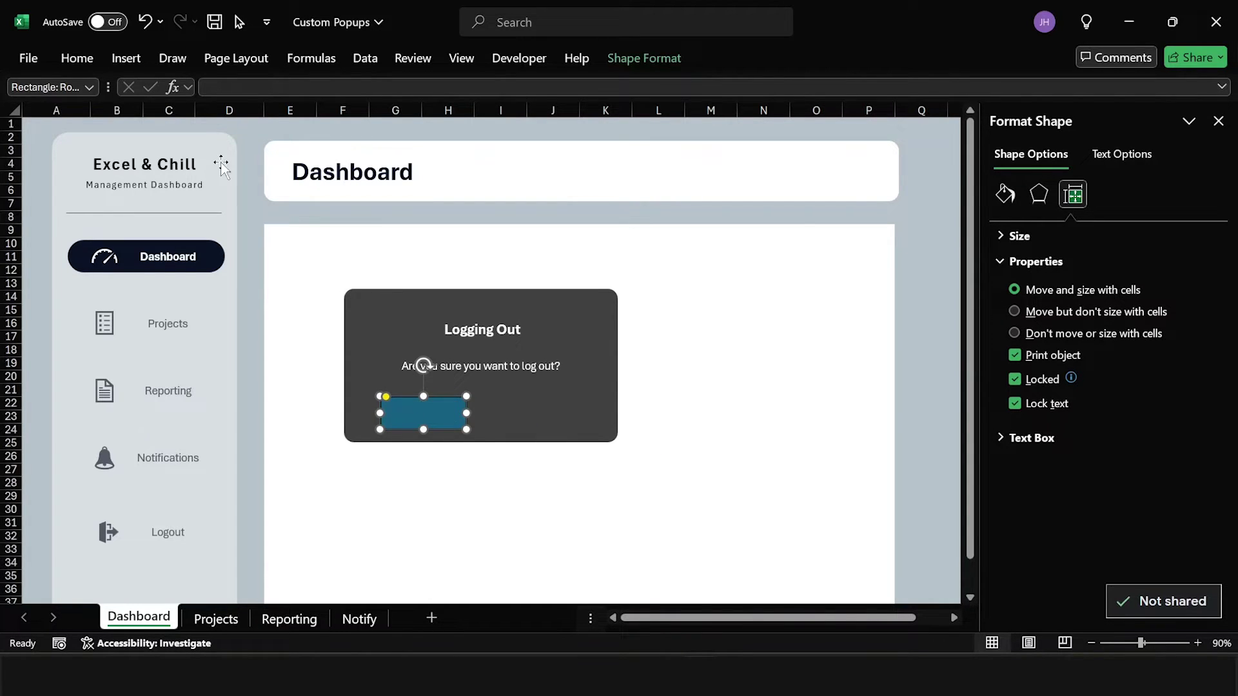
Center the new button's text both vertically and horizontally and set its font to Aptos Display
click(77, 59)
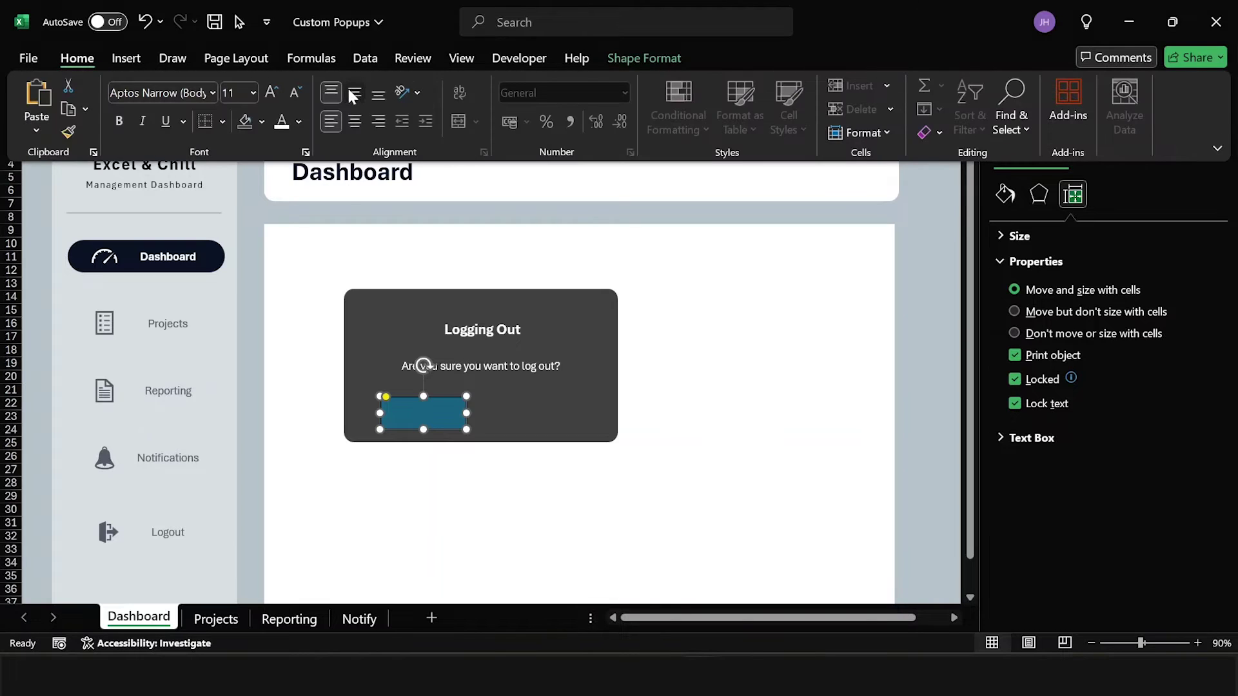
click(356, 124)
click(187, 93)
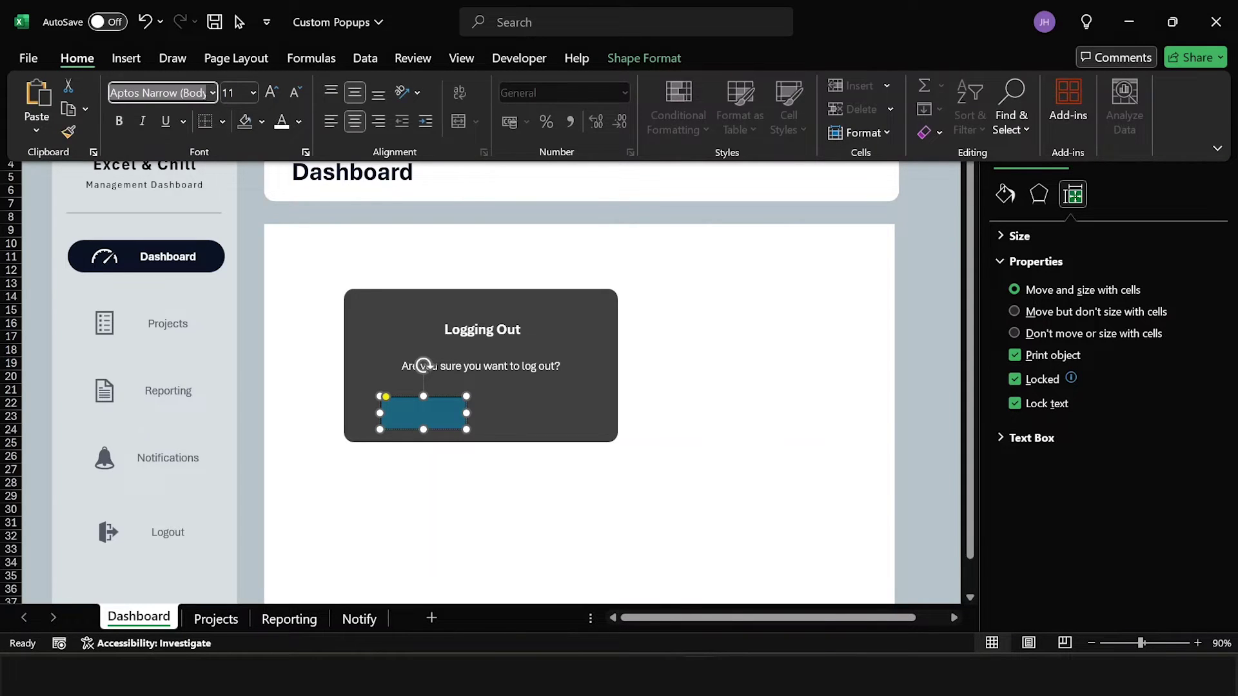
text(Aptos Display)
key(Return)
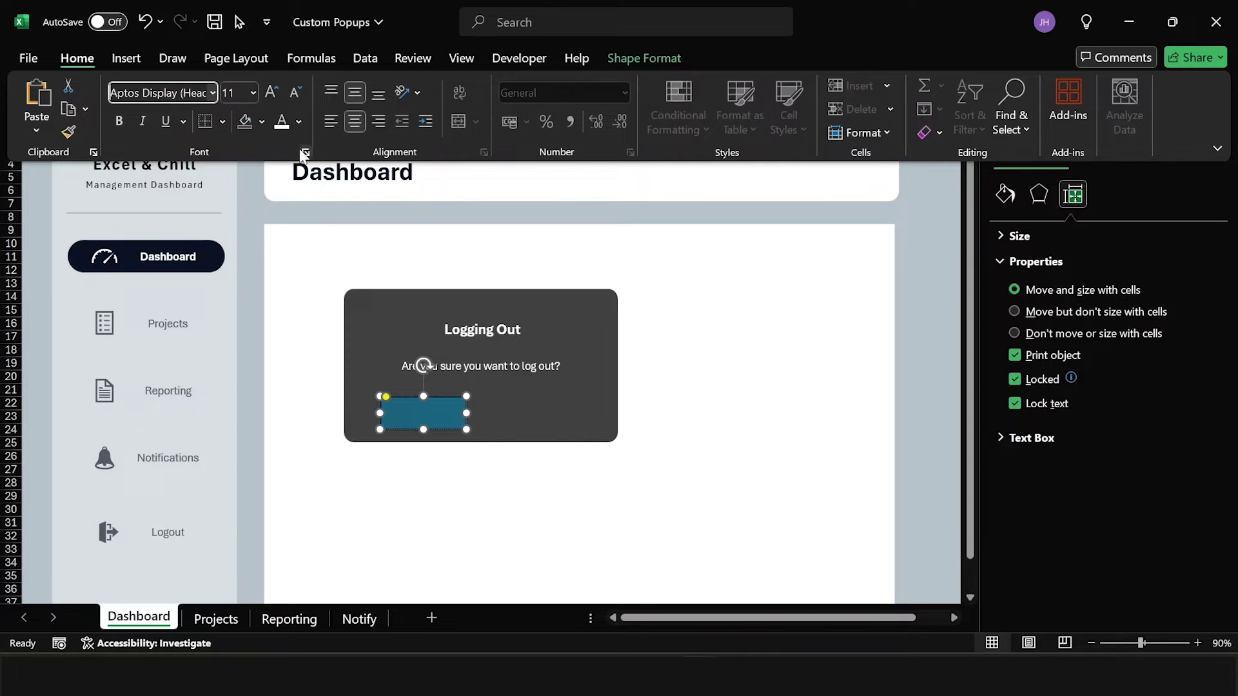
Label the button "Yes" and make its text bold
click(427, 419)
right_click(427, 419)
click(481, 280)
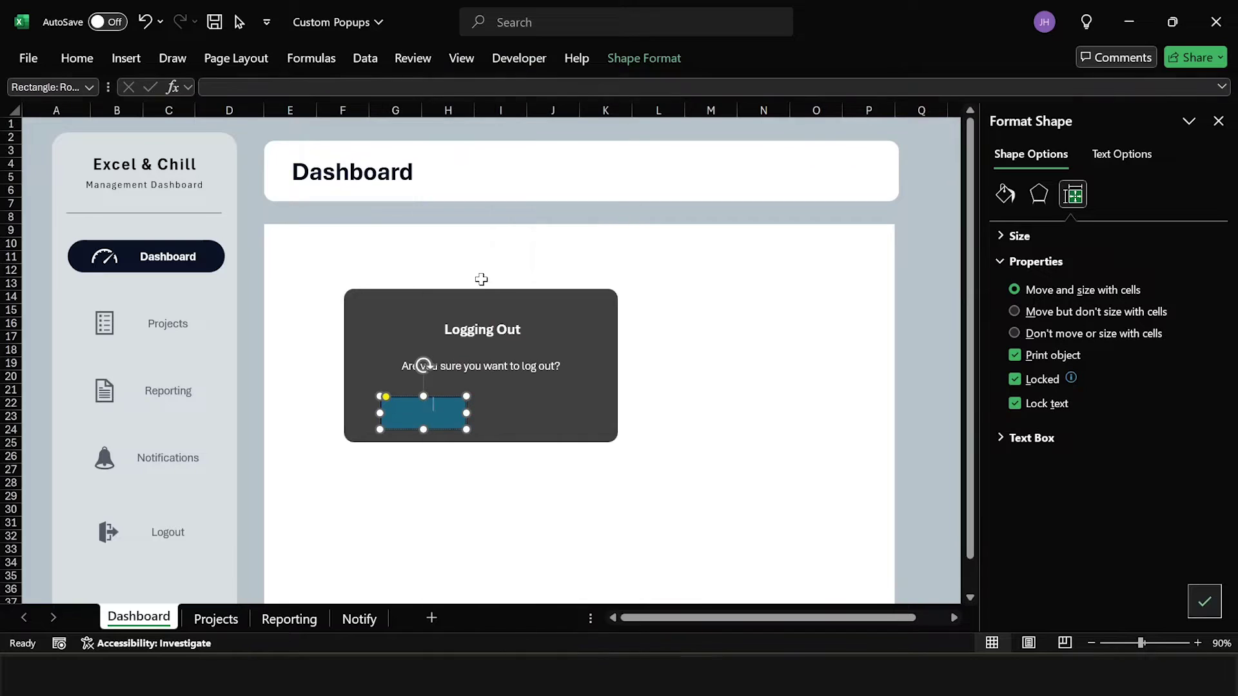
text(Yes)
click(445, 430)
key(ctrl+b)
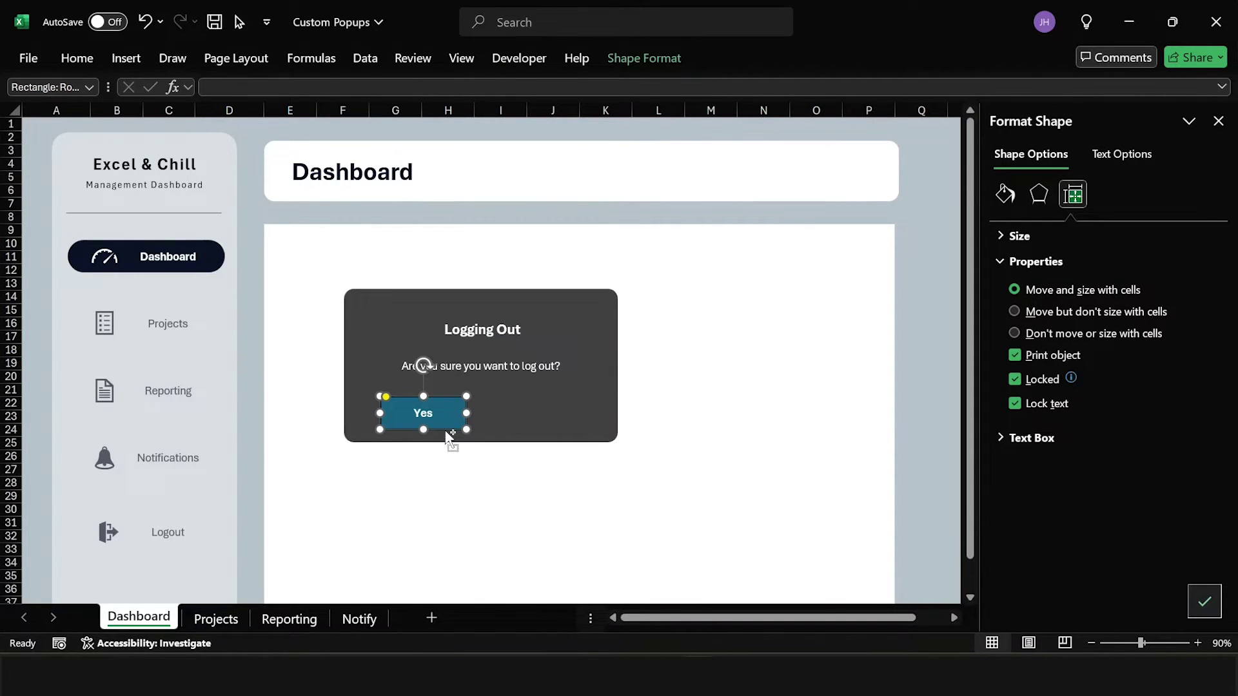
Duplicate the "Yes" button to its right and set both buttons to "Don't move or size with cells"
drag(445, 431, 560, 430)
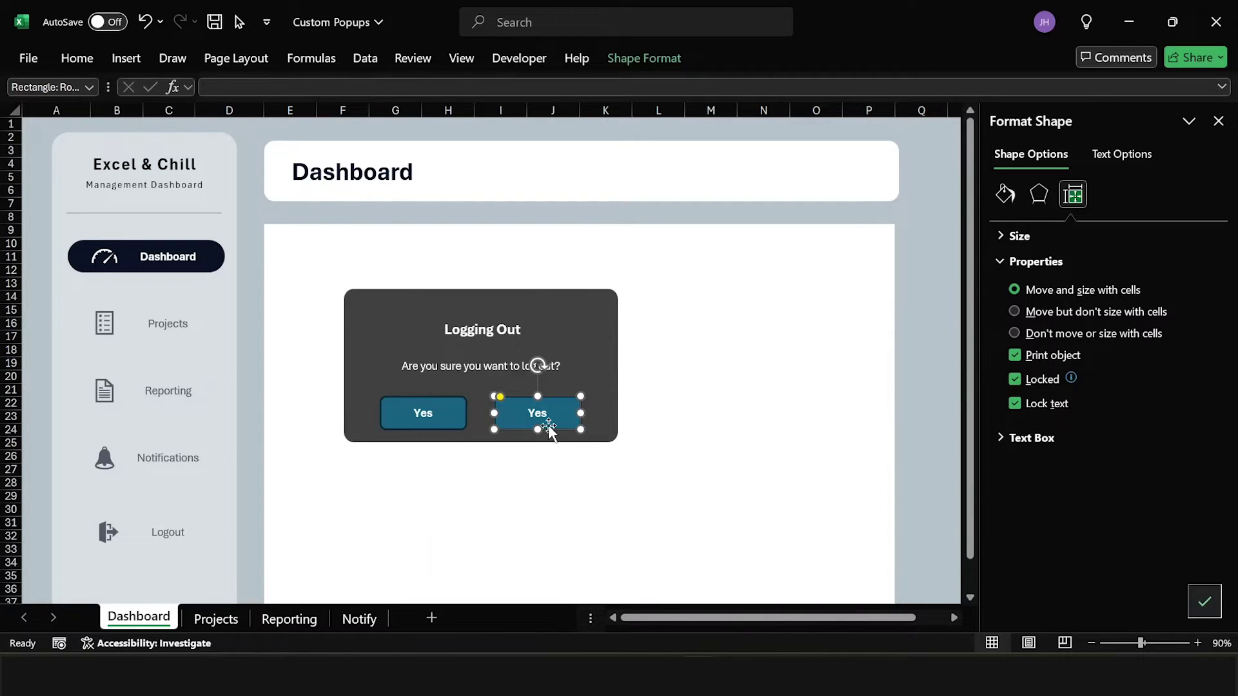
shift+click(447, 433)
right_click(447, 433)
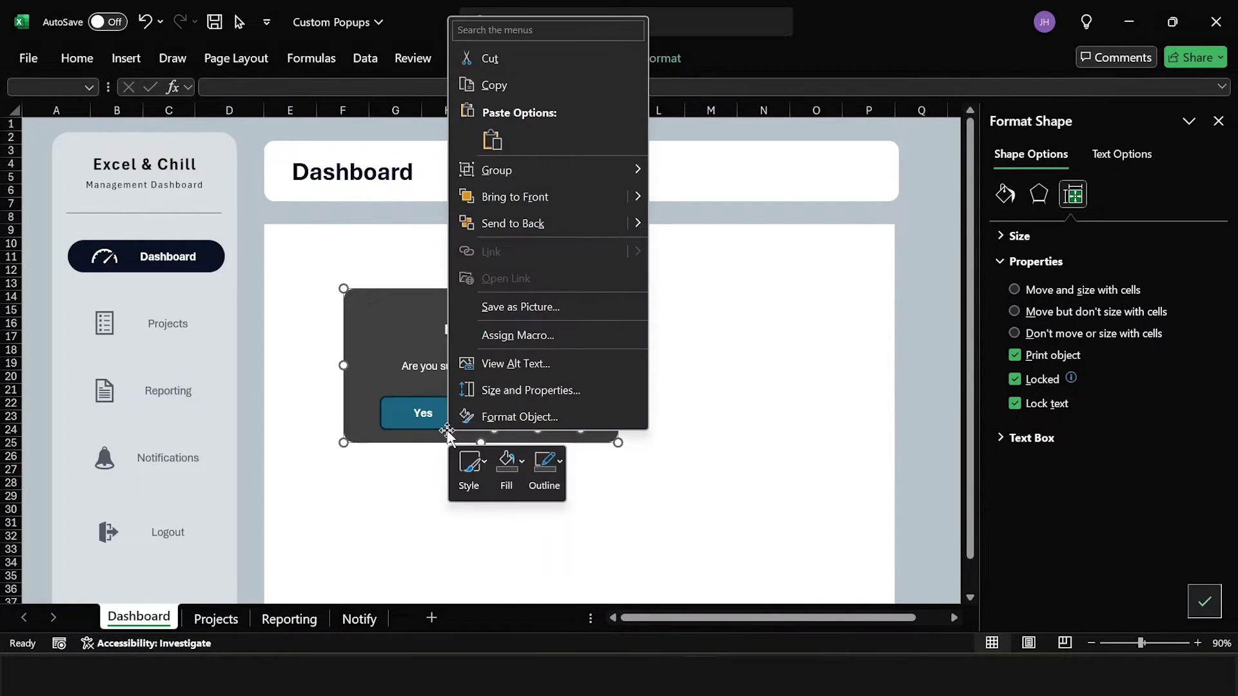
key(Escape)
shift+click(424, 412)
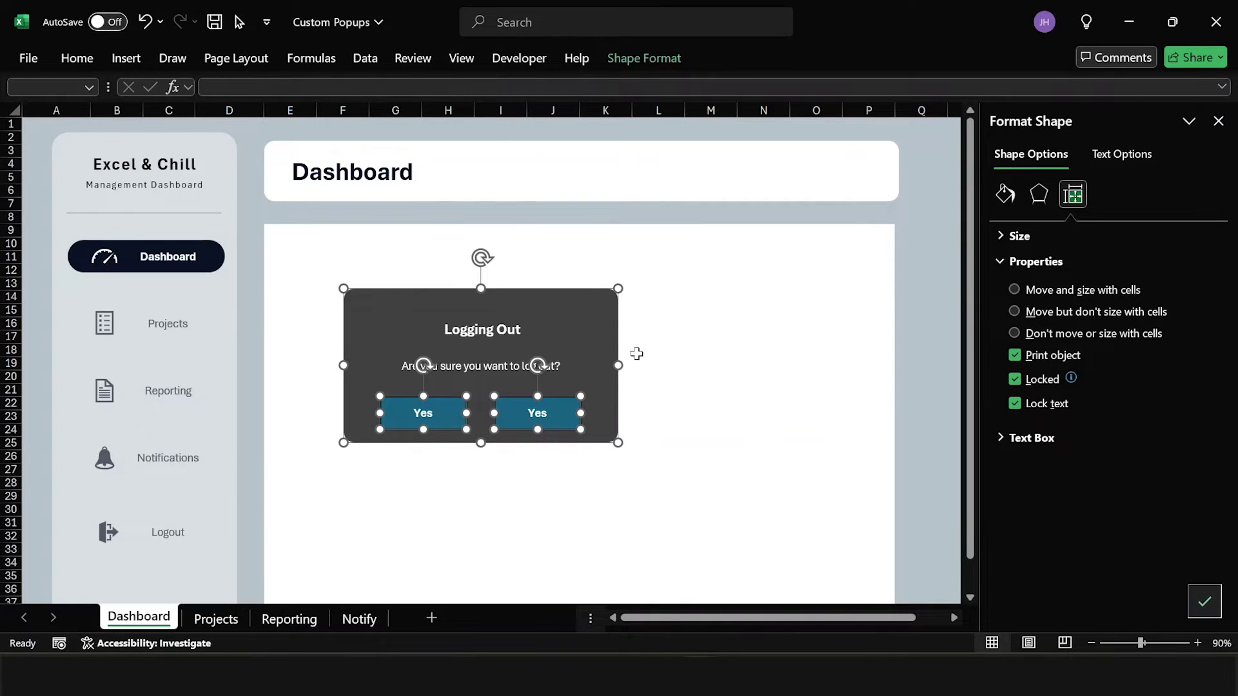
shift+click(601, 370)
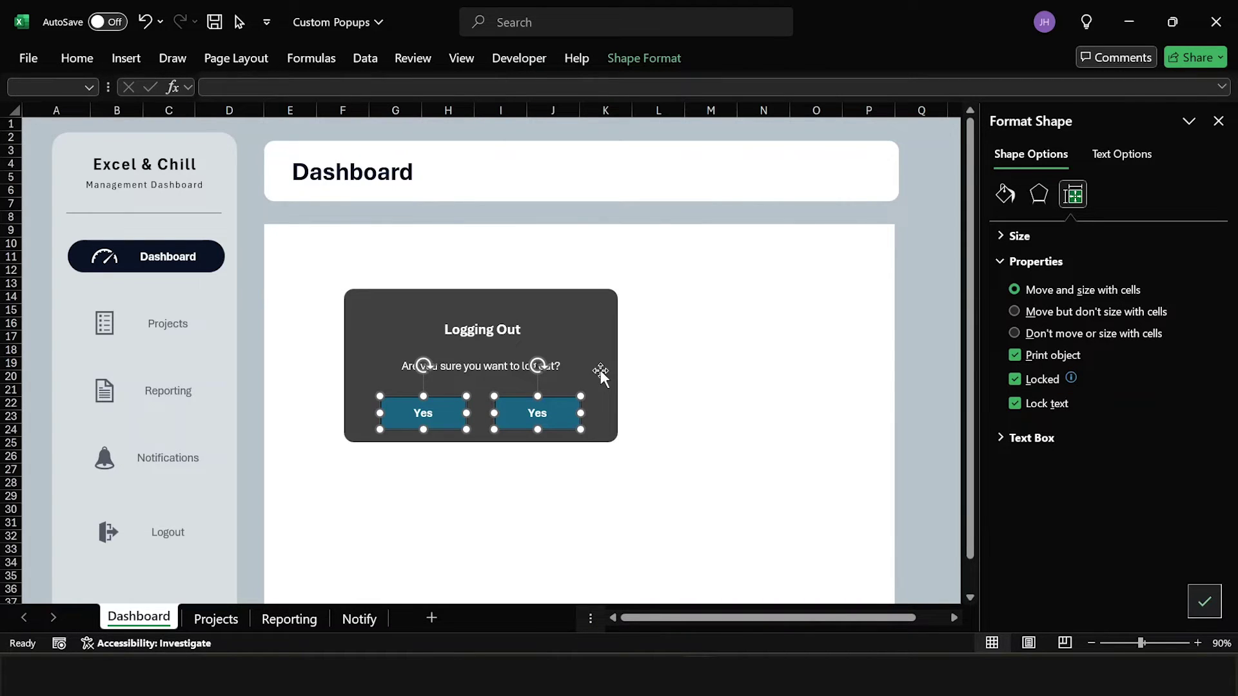
click(1043, 333)
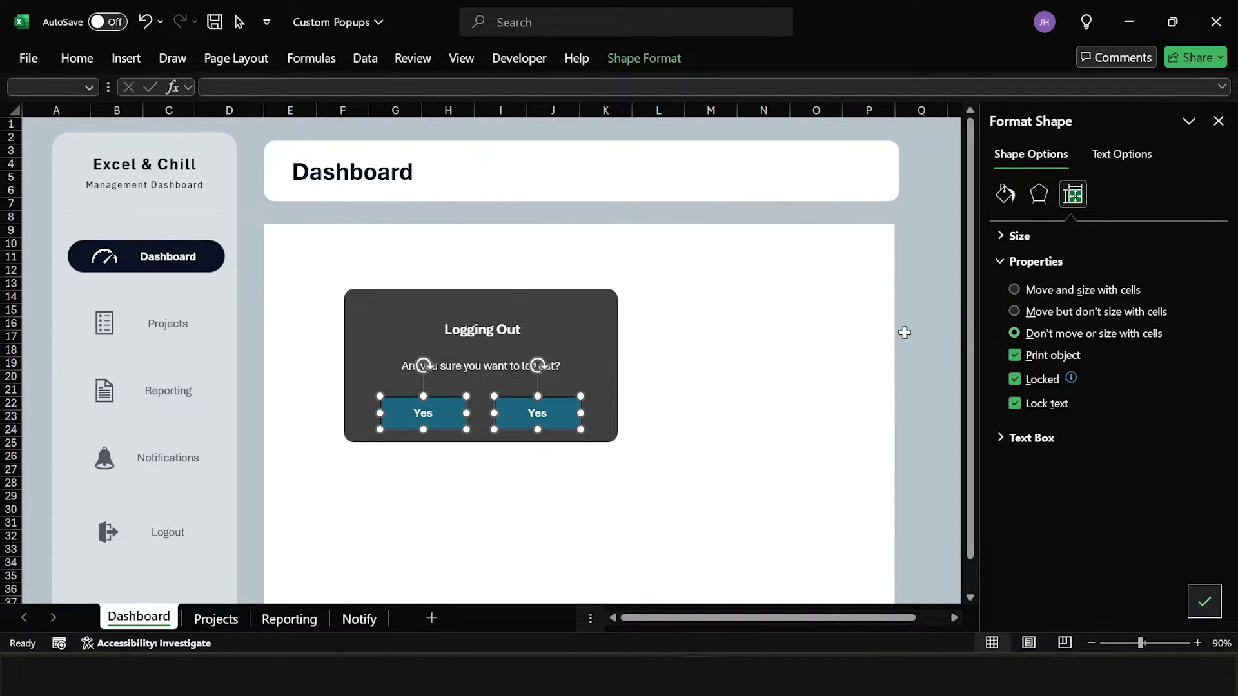
Remove the outlines of both popup buttons and fill them with the darkest near-black theme shade
right_click(442, 429)
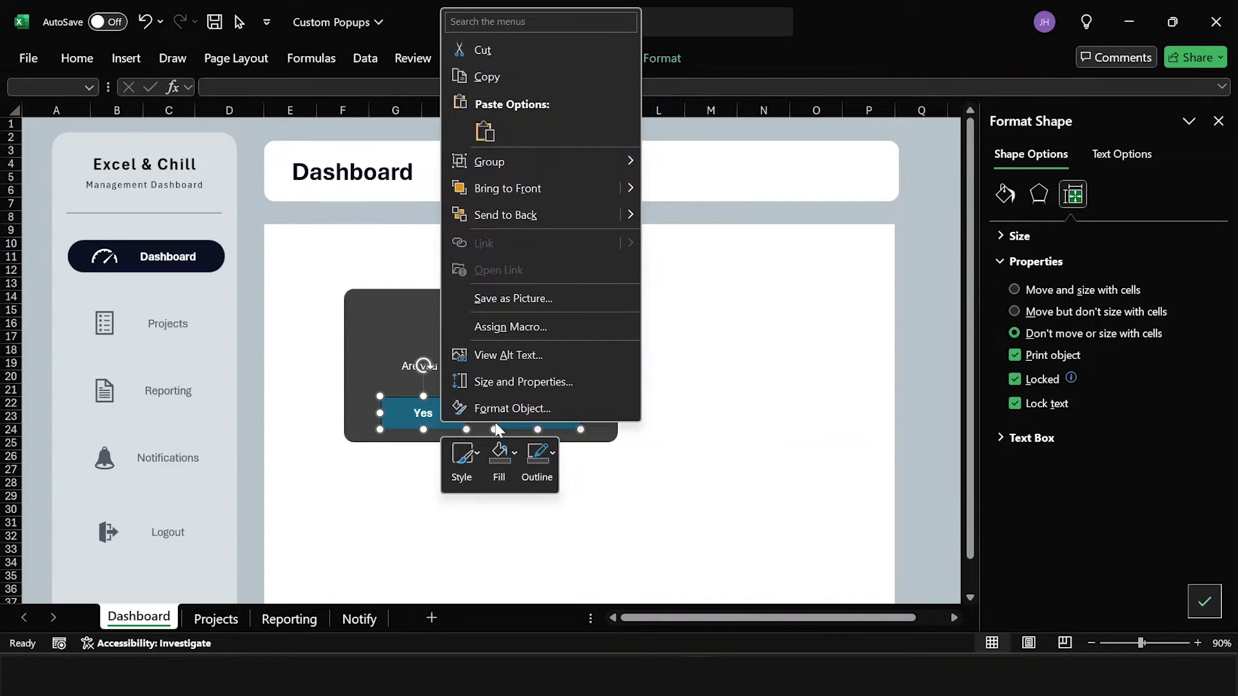
click(536, 459)
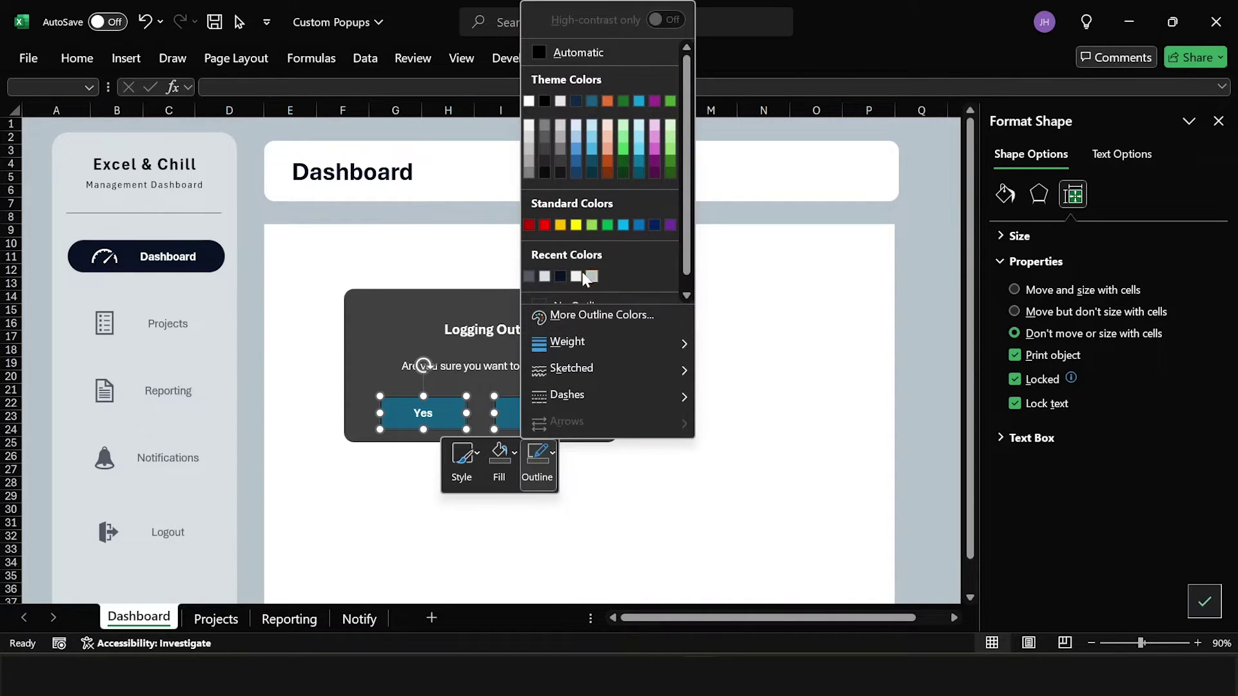
mouse_move(585, 340)
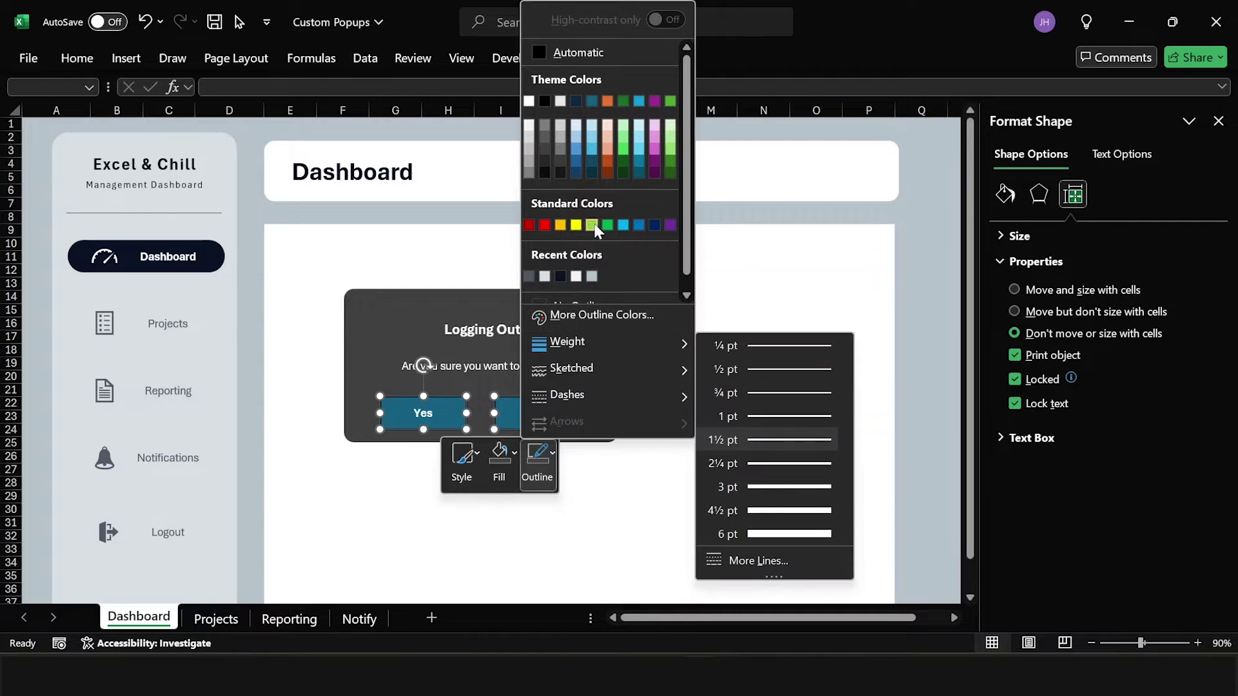
scroll(583, 303, down, 1)
click(584, 292)
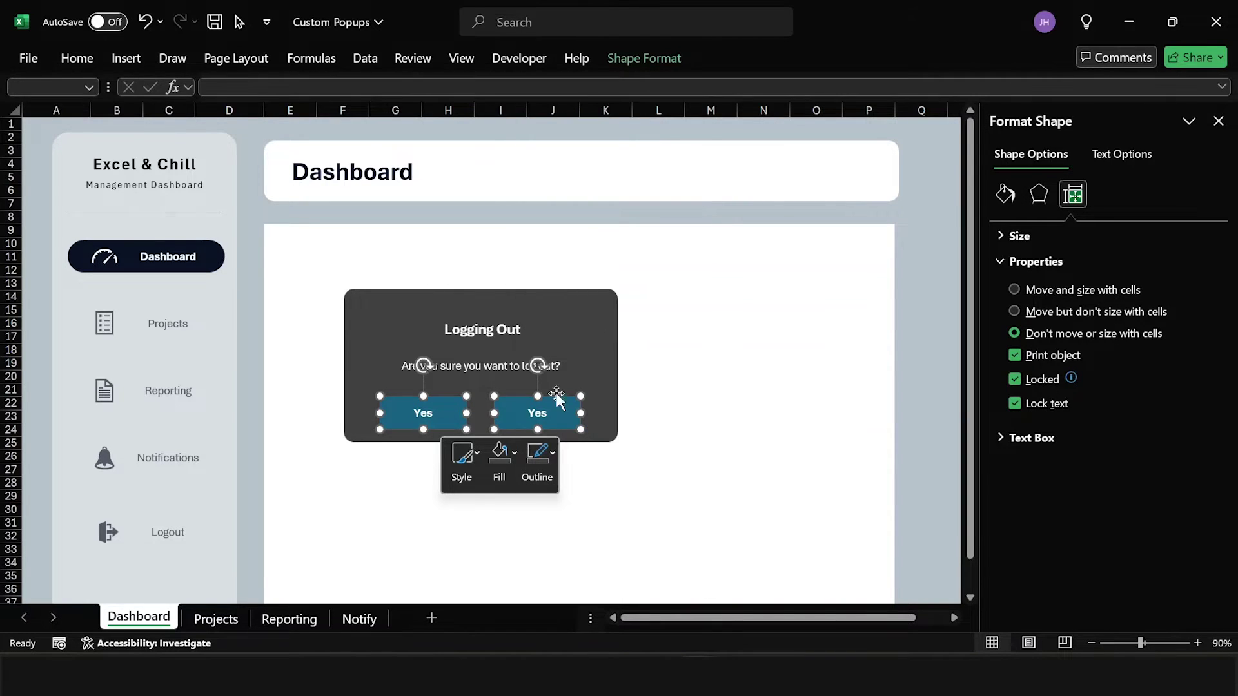
click(500, 454)
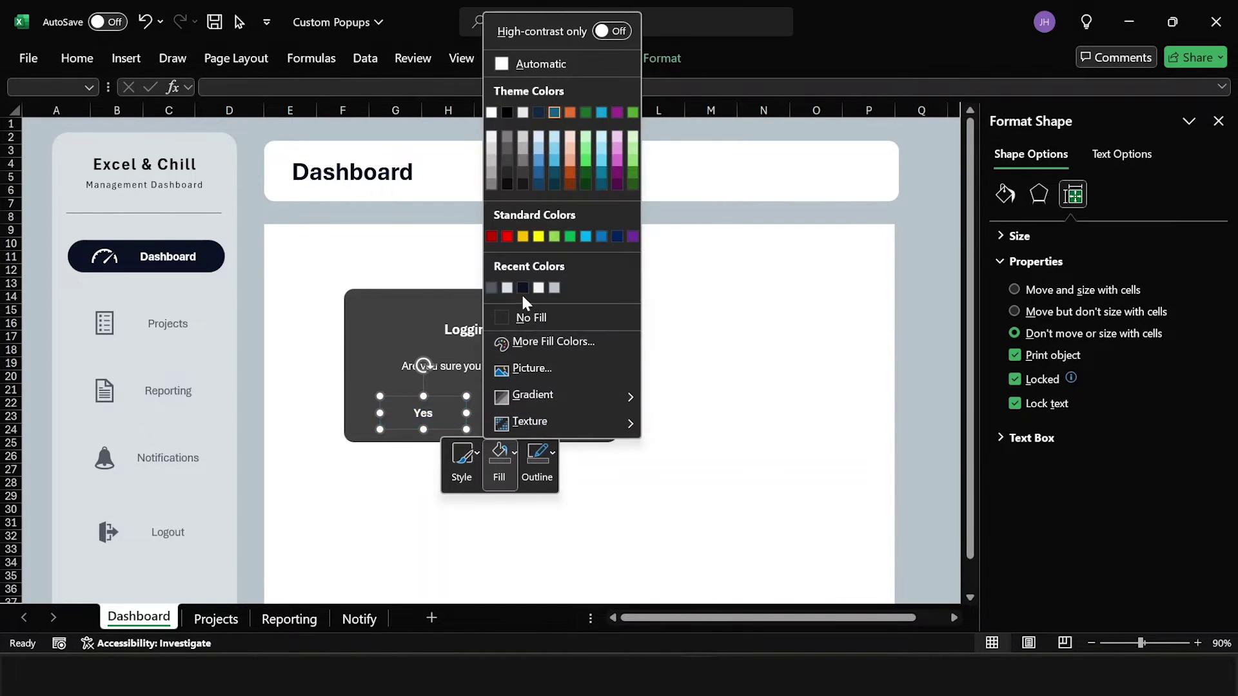
click(507, 184)
click(646, 370)
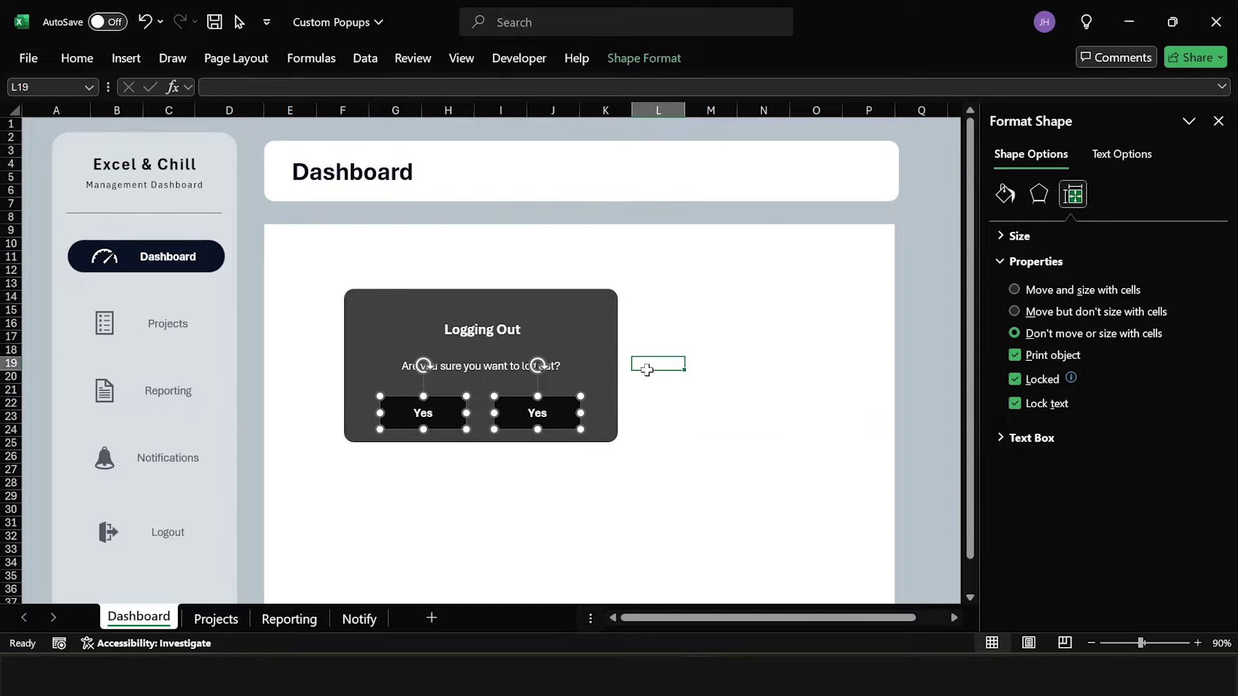
Change the right button's label to "No" and nudge the button slightly to the right
double_click(538, 416)
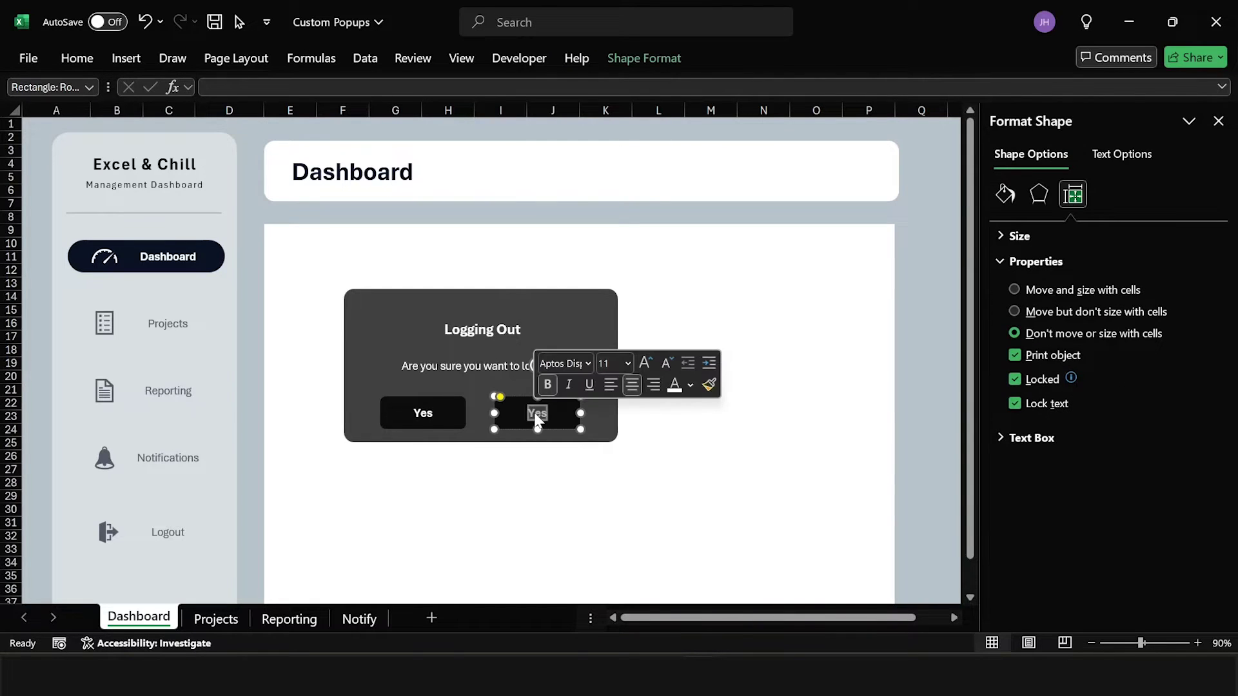
text(No)
click(697, 389)
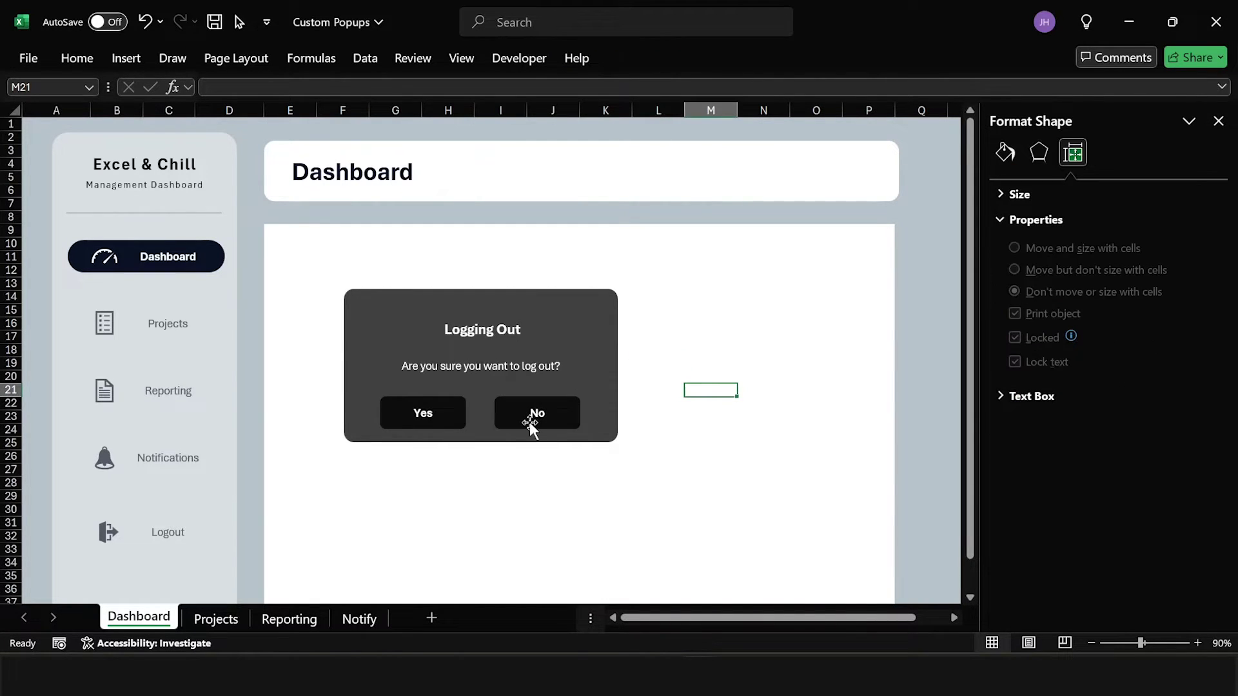
click(532, 422)
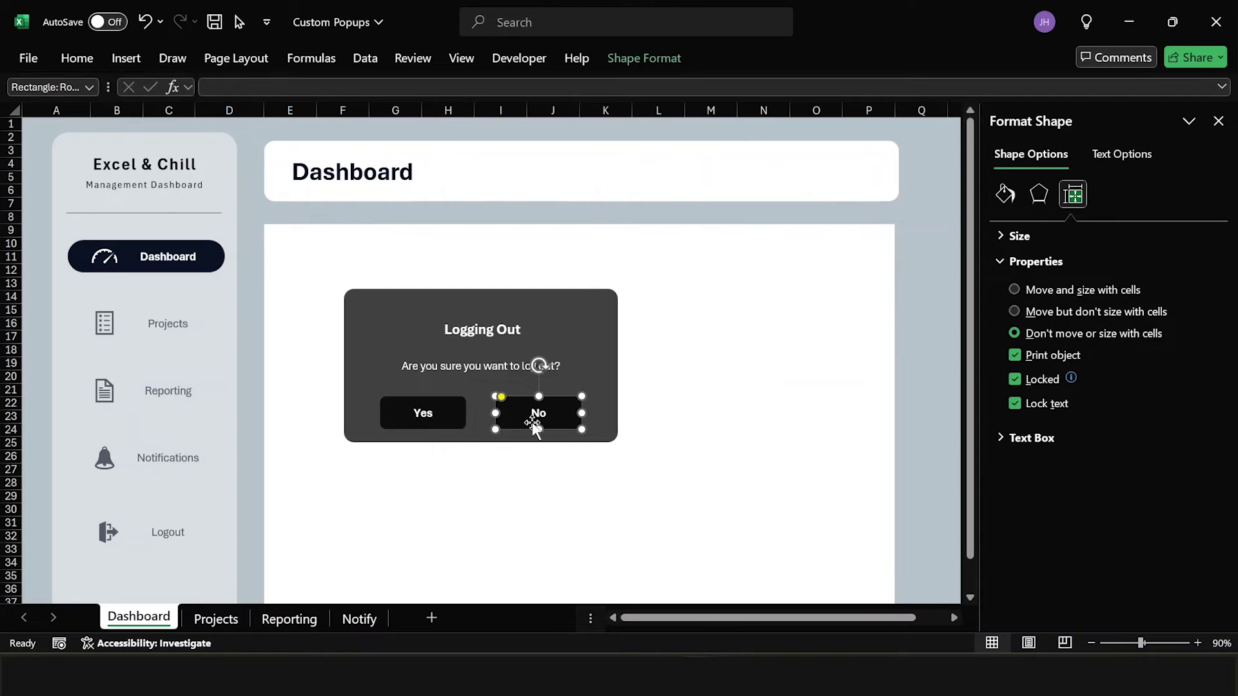
click(639, 403)
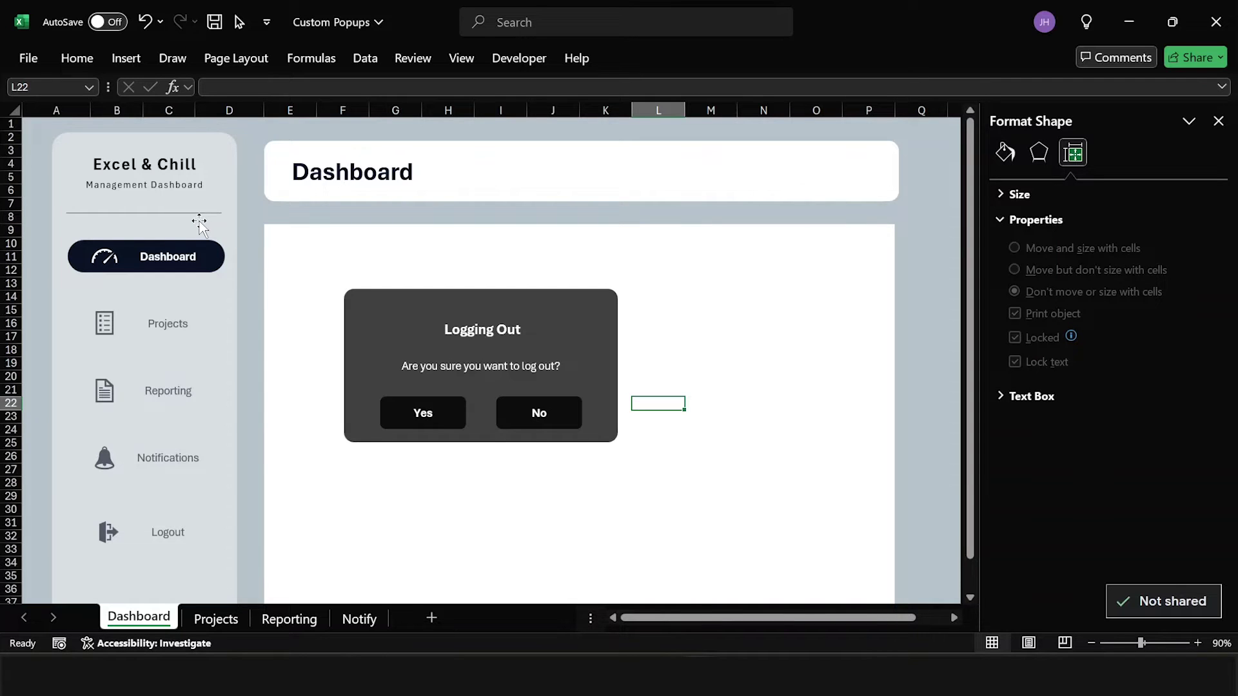
Draw a rectangle about 286 mm wide by 142 mm high over the dashboard, covering the popup
click(134, 59)
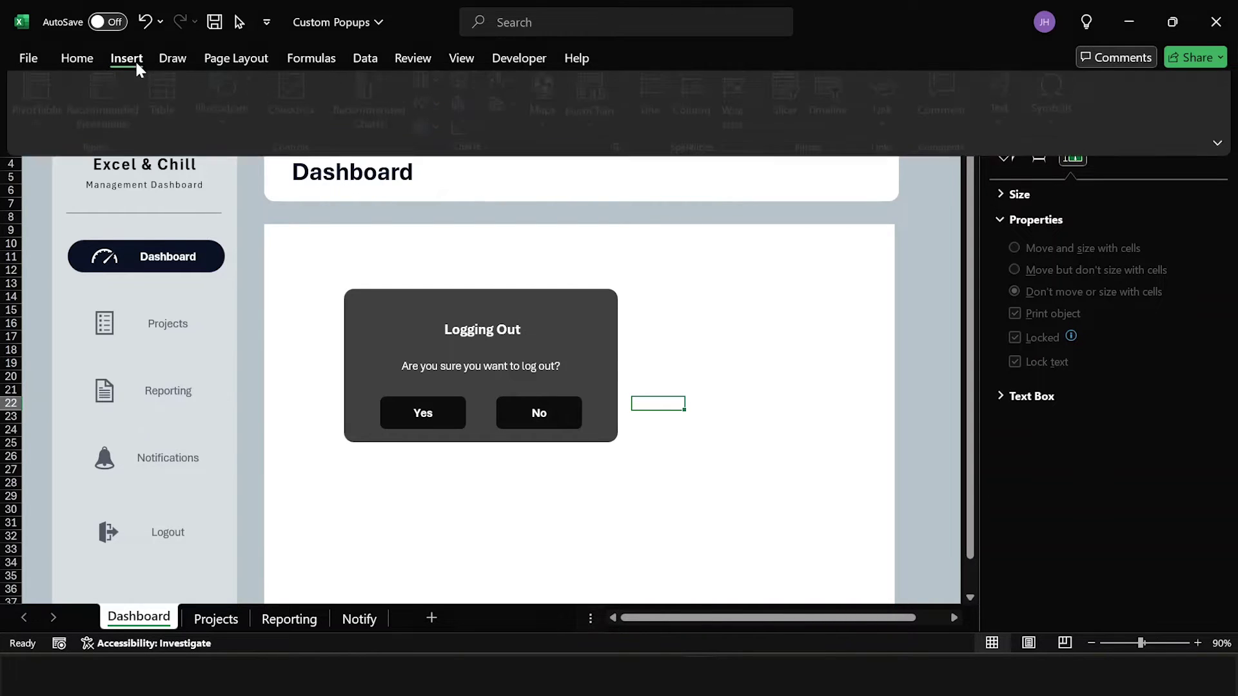
click(229, 138)
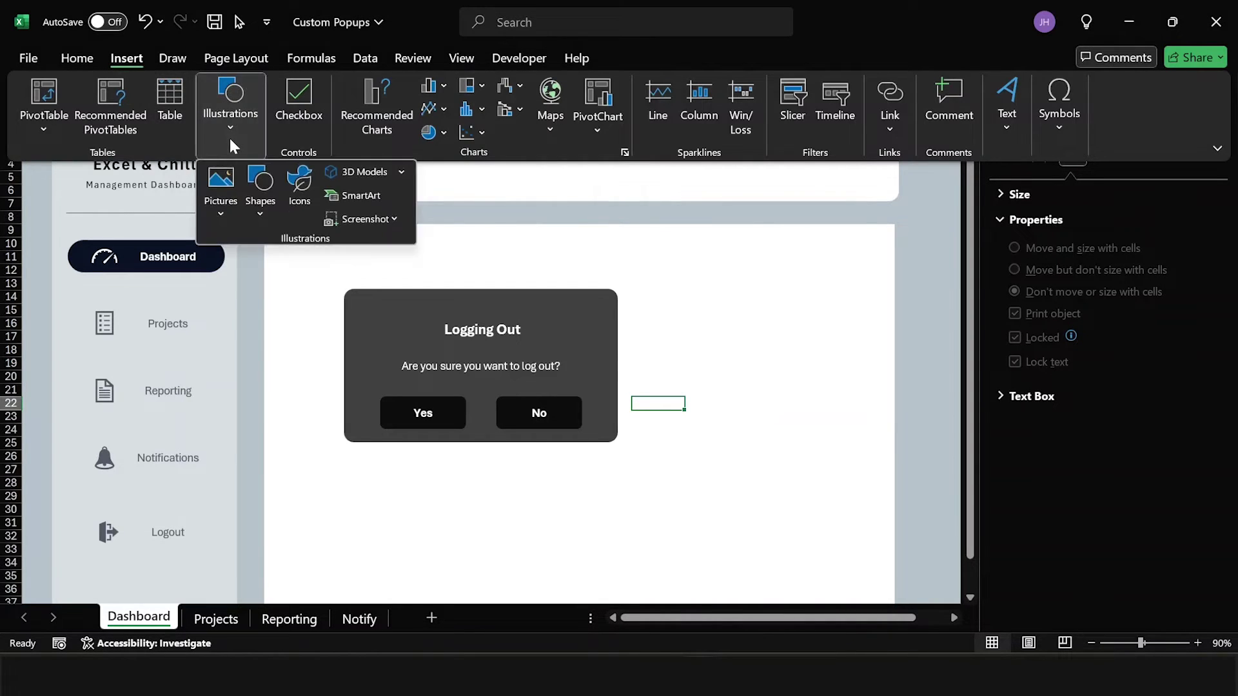
click(261, 210)
click(303, 269)
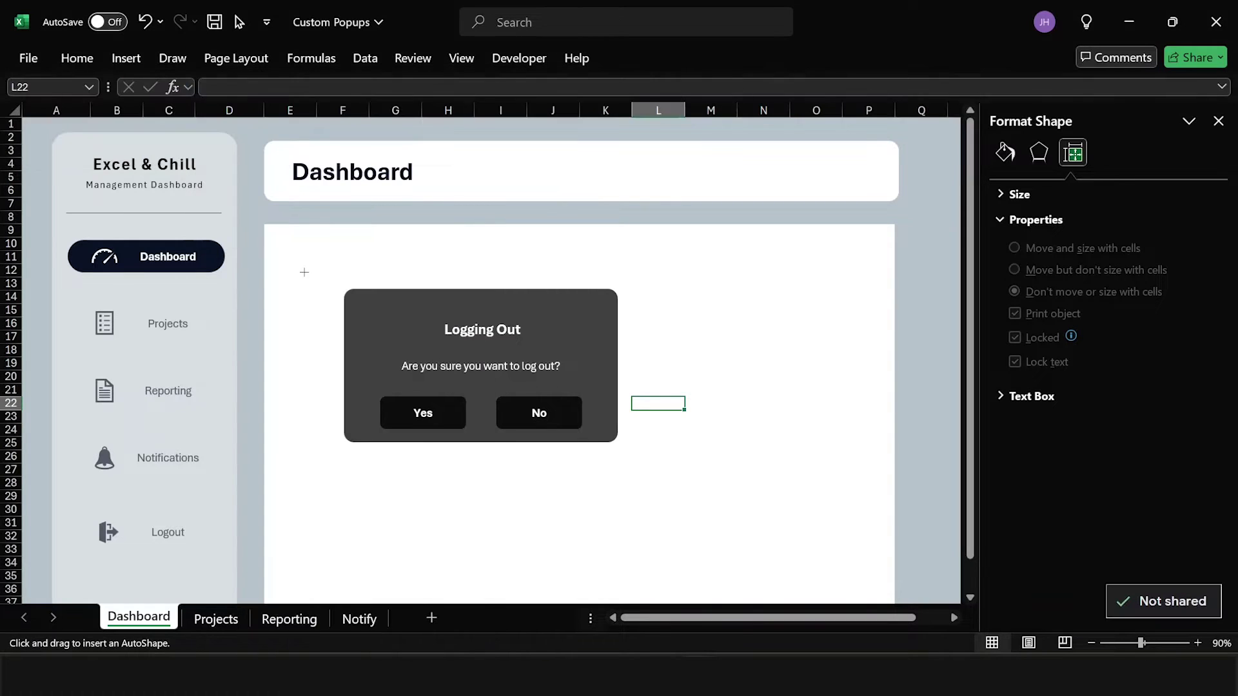
drag(39, 131, 923, 569)
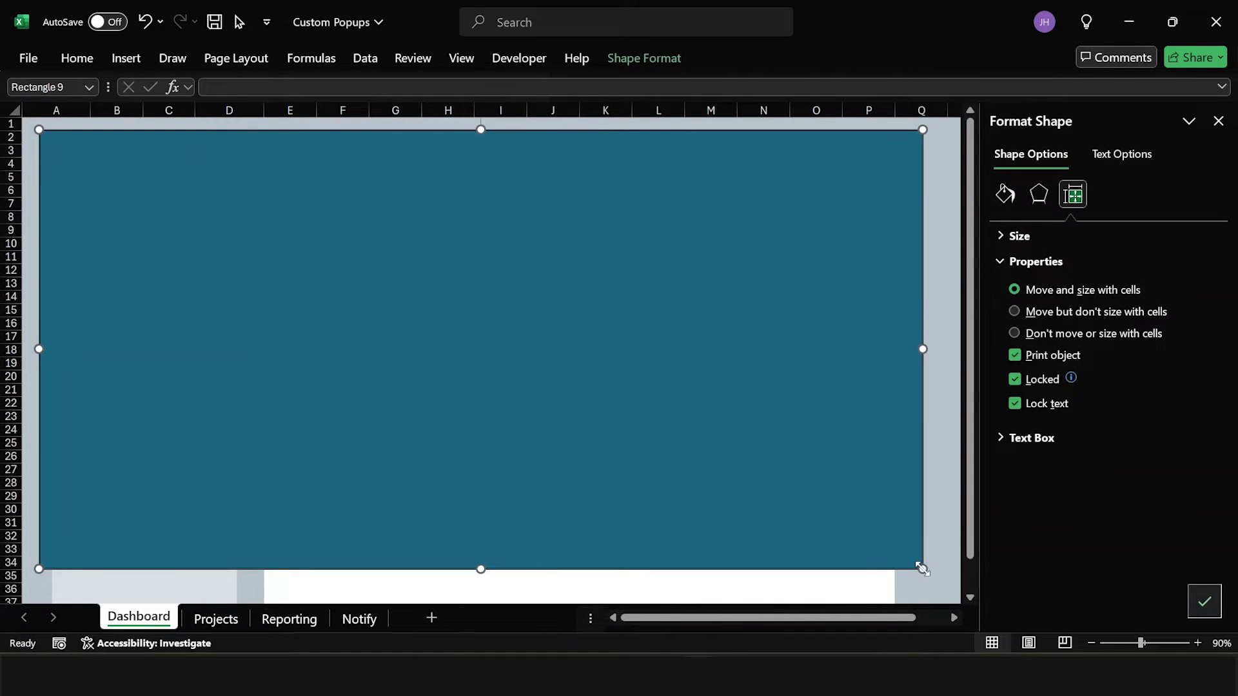
Move the new rectangle down in the stacking order so it sits directly behind all the popup shapes
click(631, 59)
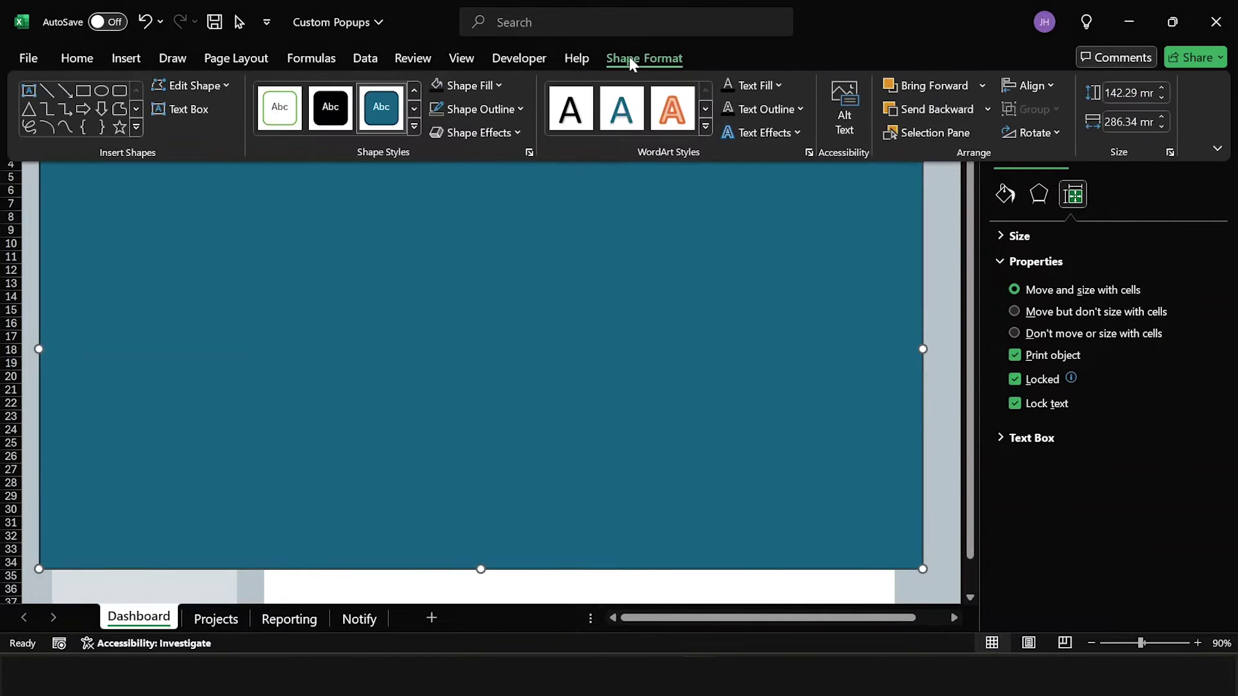
click(919, 130)
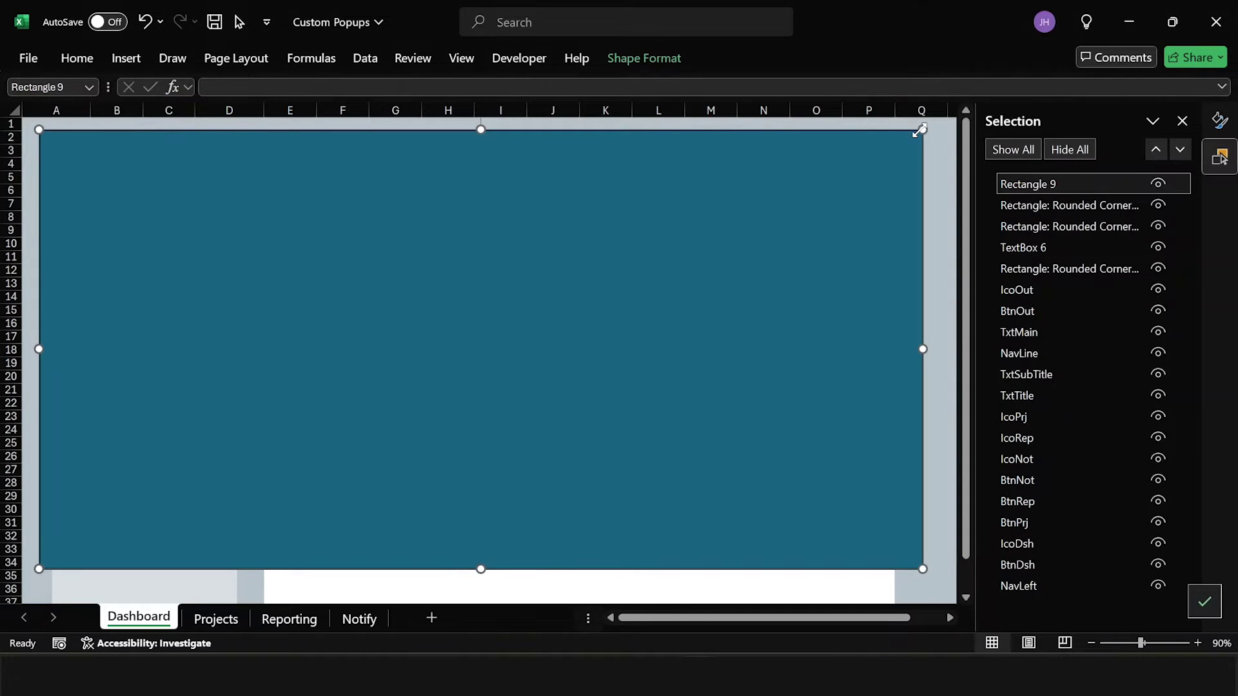
click(1181, 151)
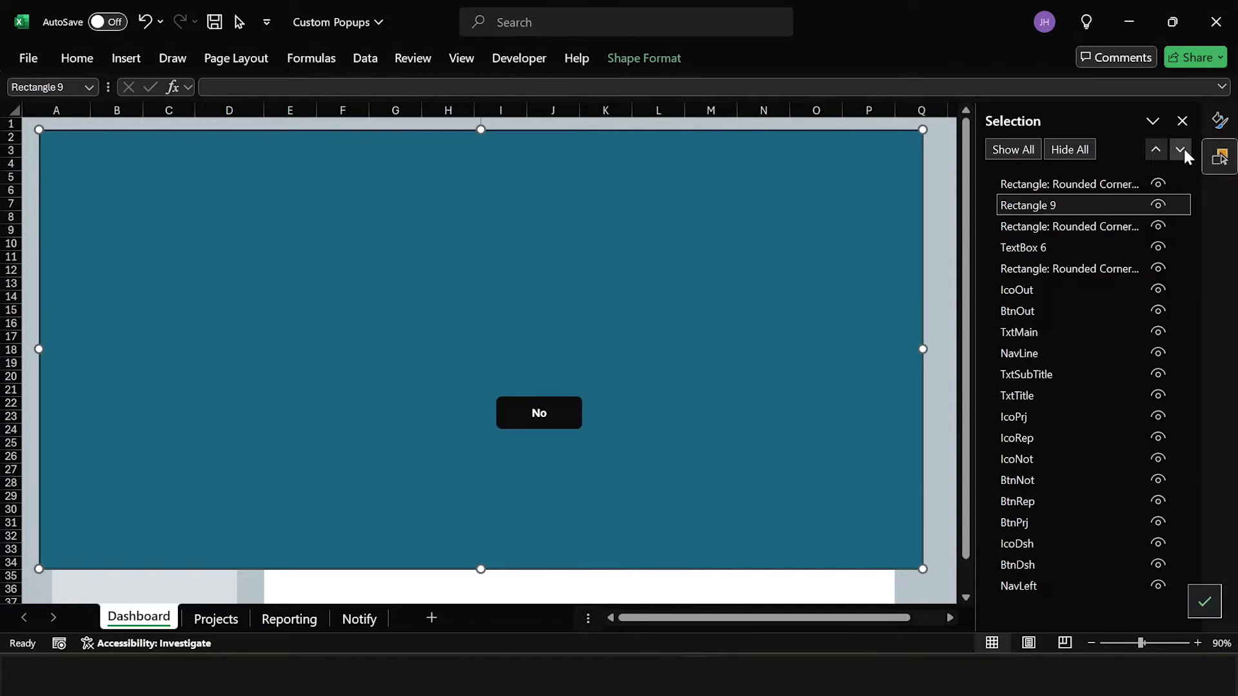
click(1182, 151)
click(1182, 151)
click(1181, 151)
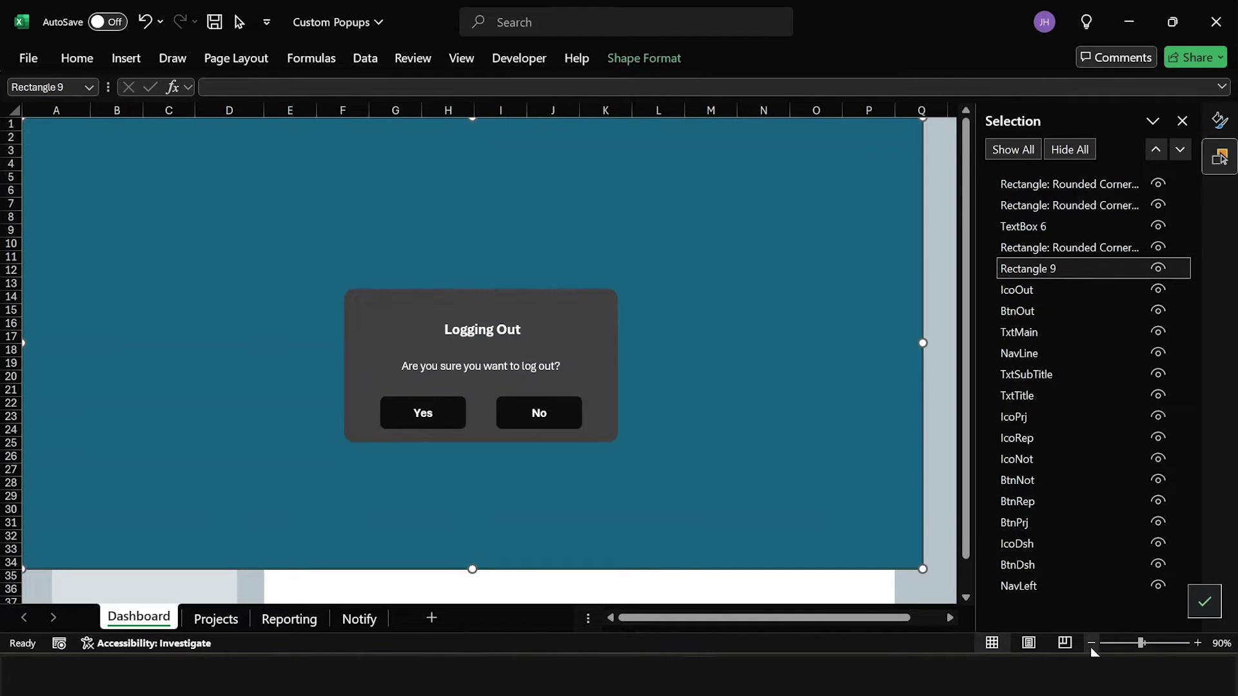
Enlarge the rectangle from the sheet's upper-left corner to about column AE, row 67, so it covers the whole dashboard
click(1091, 643)
click(1091, 642)
click(1091, 642)
click(1091, 642)
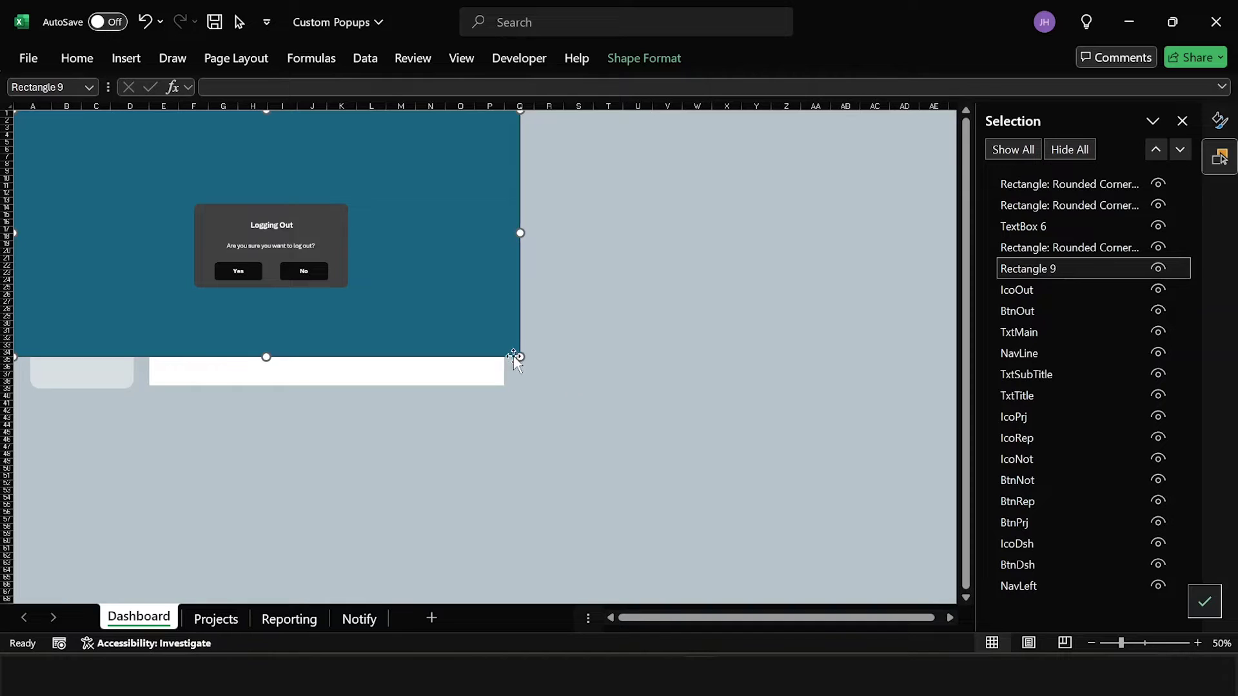
drag(520, 357, 936, 595)
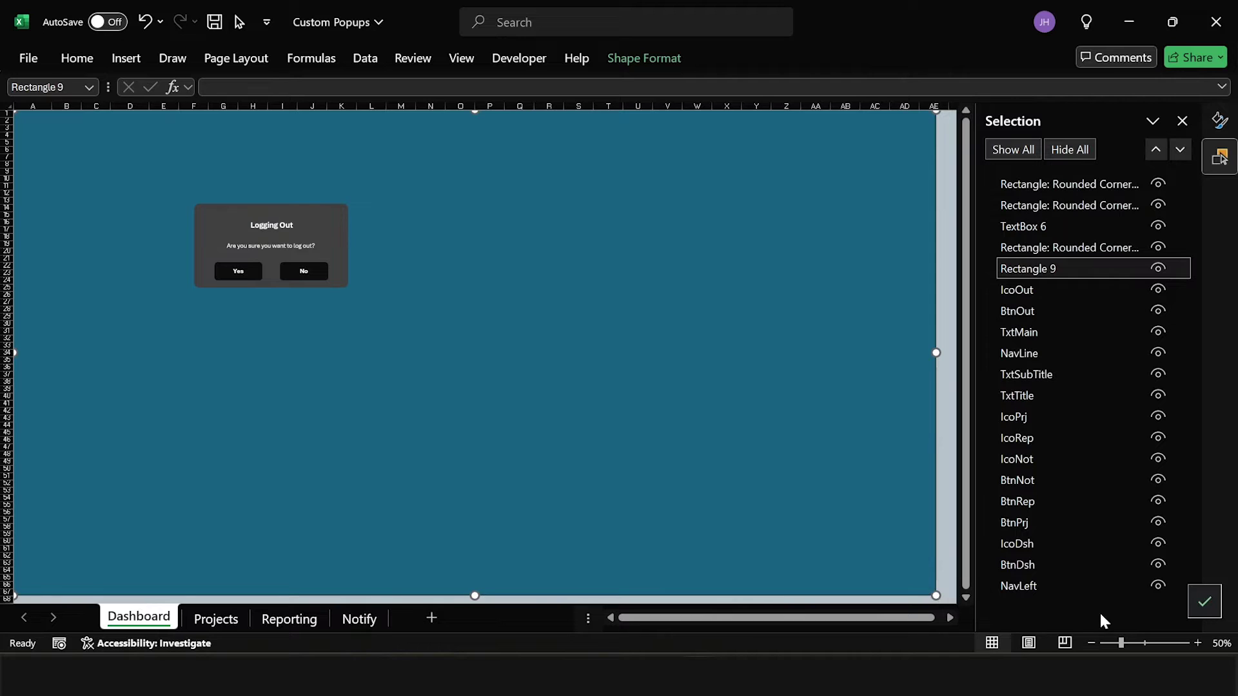
click(1198, 643)
click(1198, 644)
click(1198, 643)
click(1198, 643)
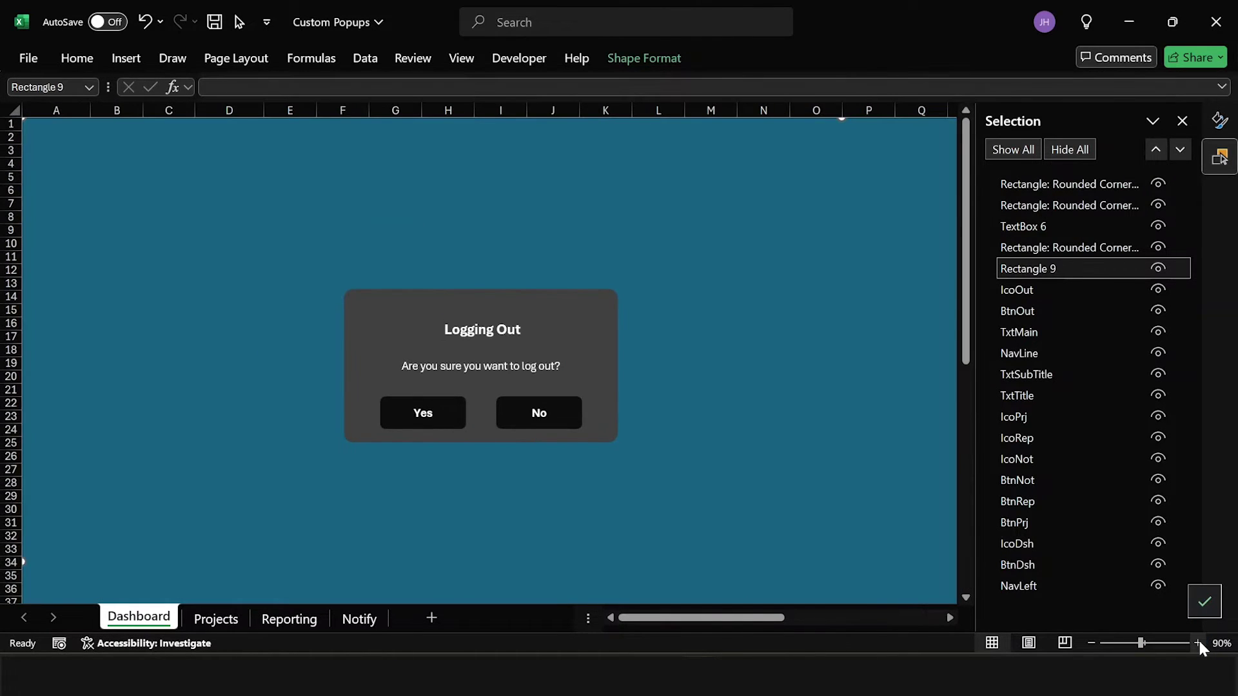
Fill the large background rectangle with white and set its fill transparency to 35%
right_click(173, 210)
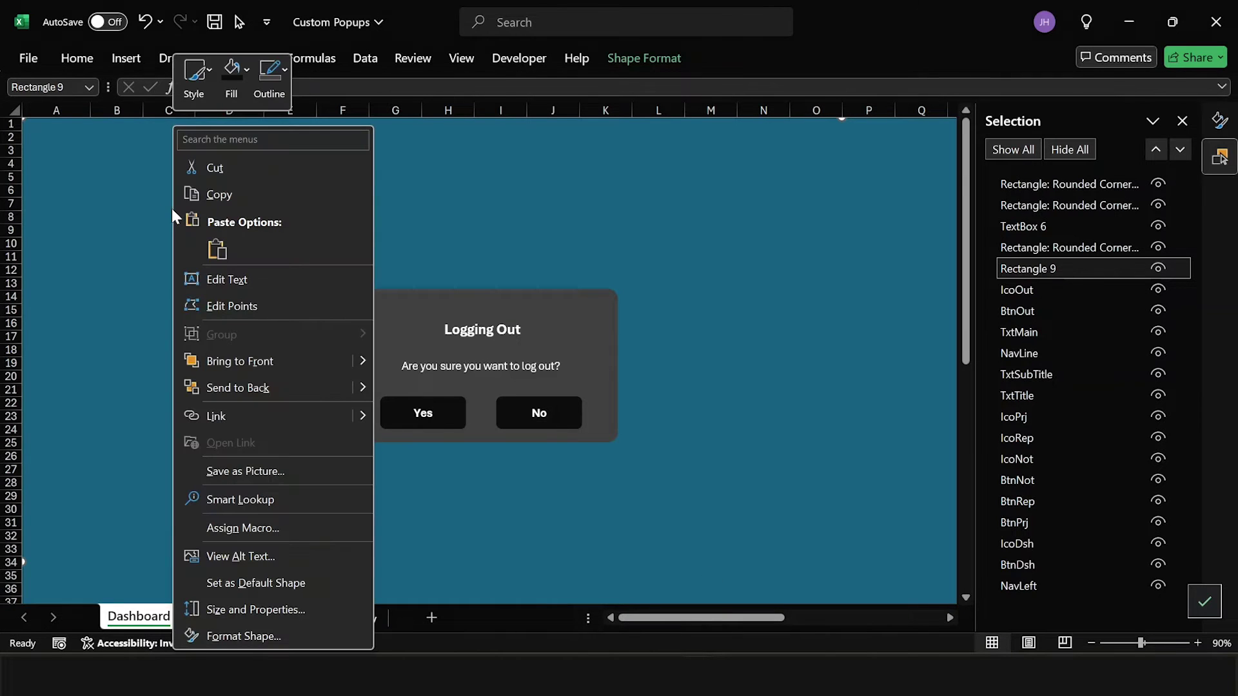
click(235, 87)
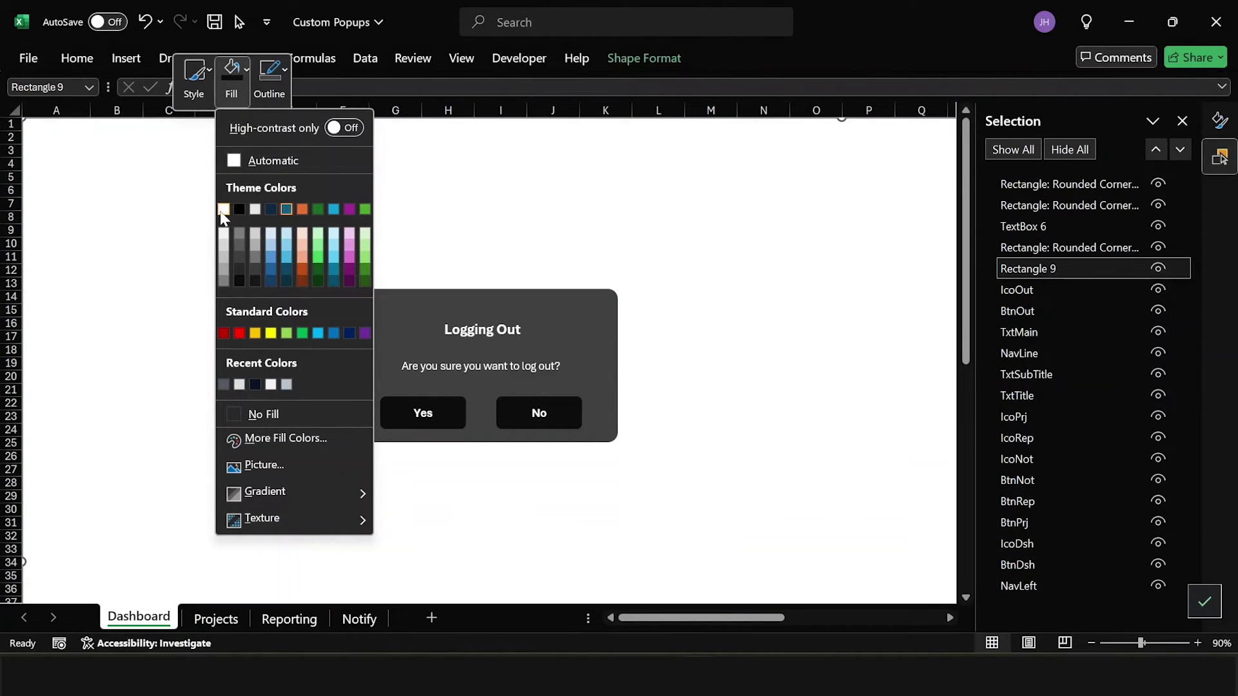
click(223, 210)
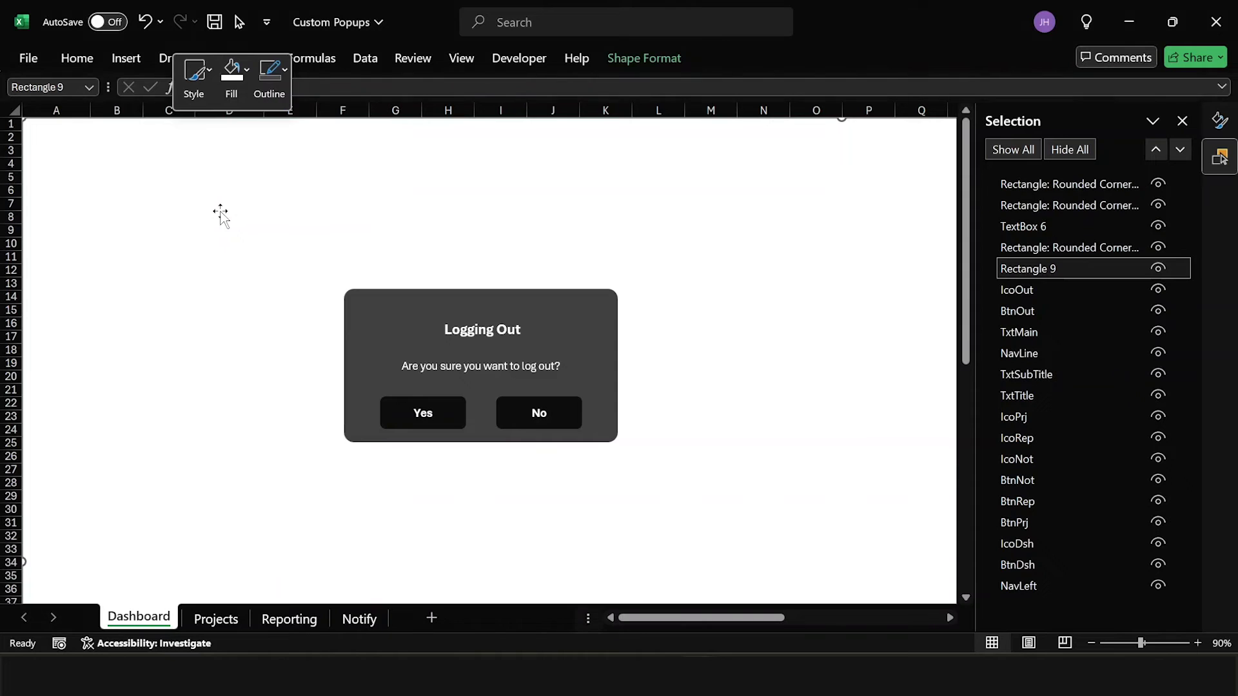
click(1217, 117)
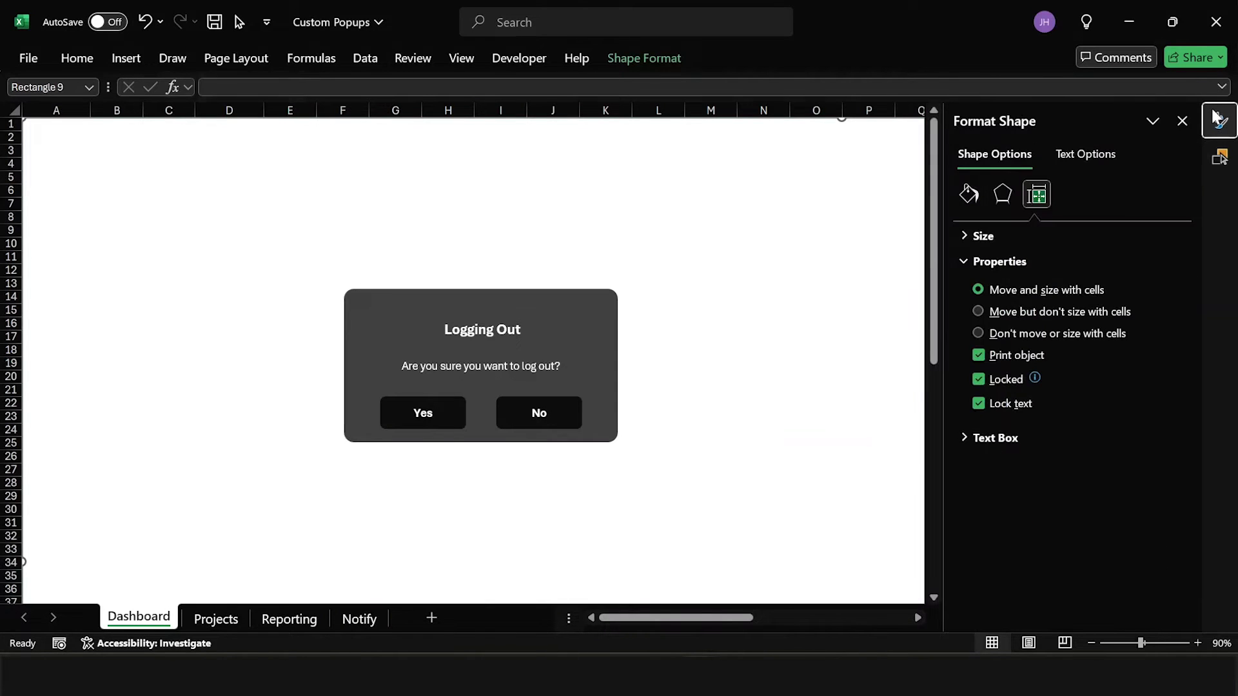
click(967, 194)
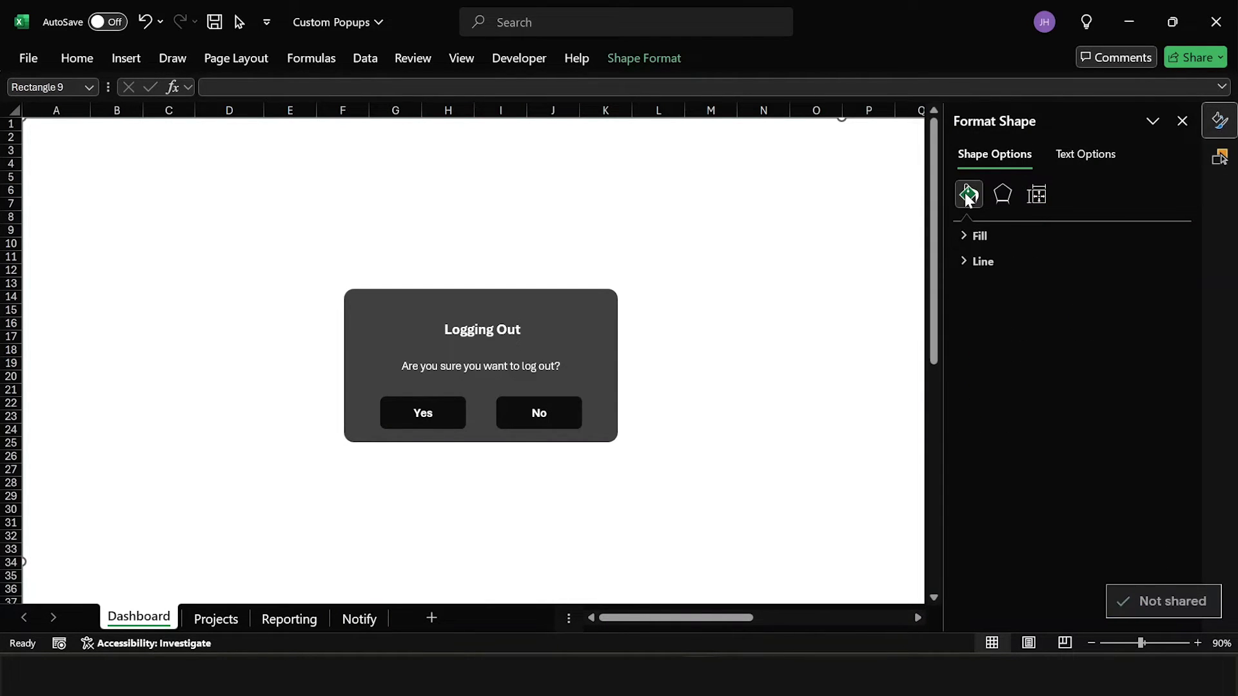
click(989, 236)
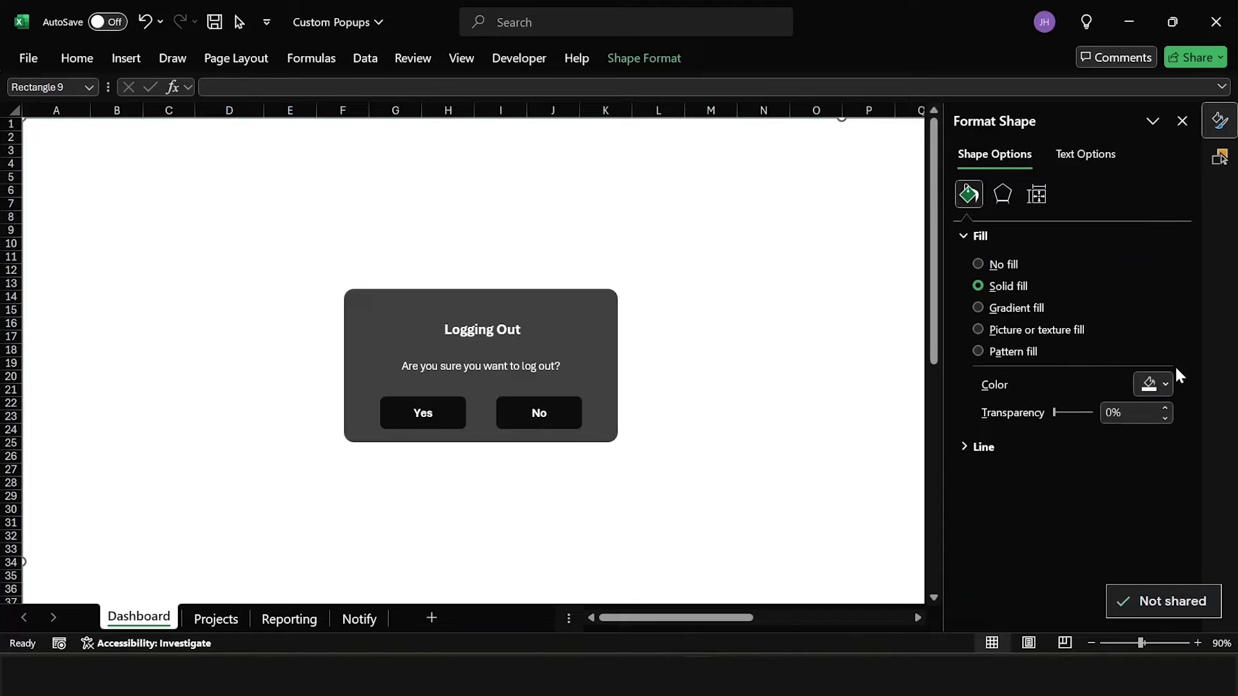
drag(1053, 412, 1068, 412)
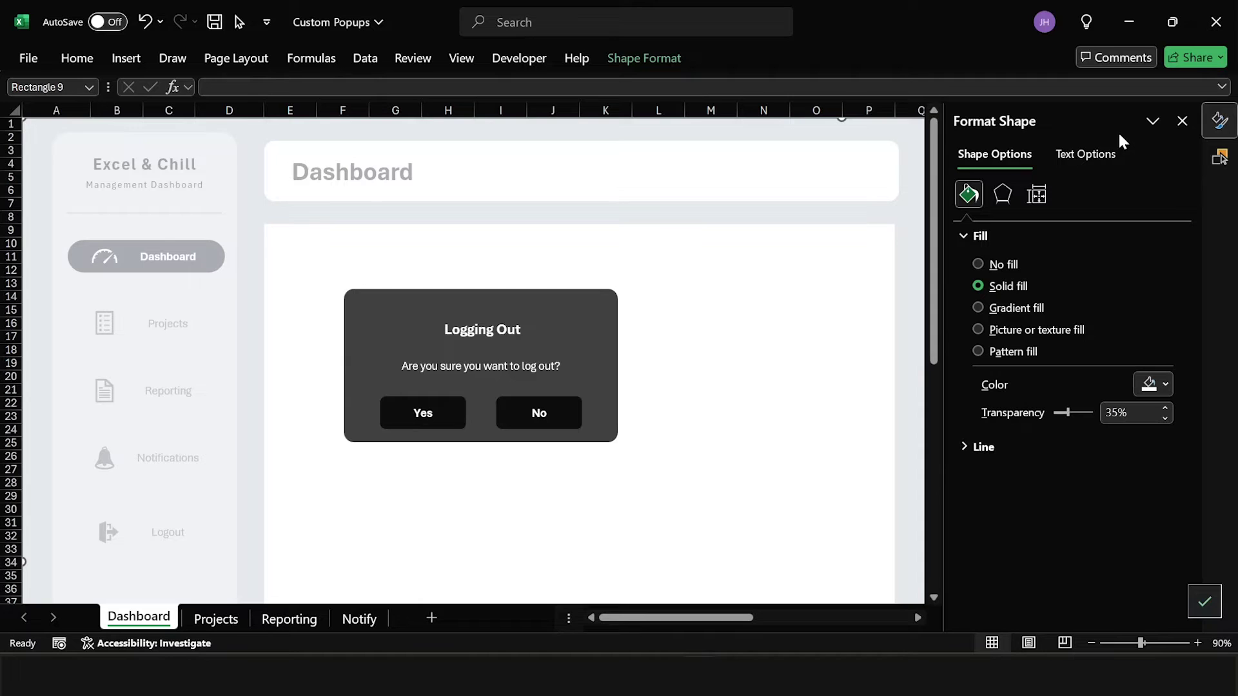
Rename the large semi-transparent rectangle as BGBlur
click(1219, 158)
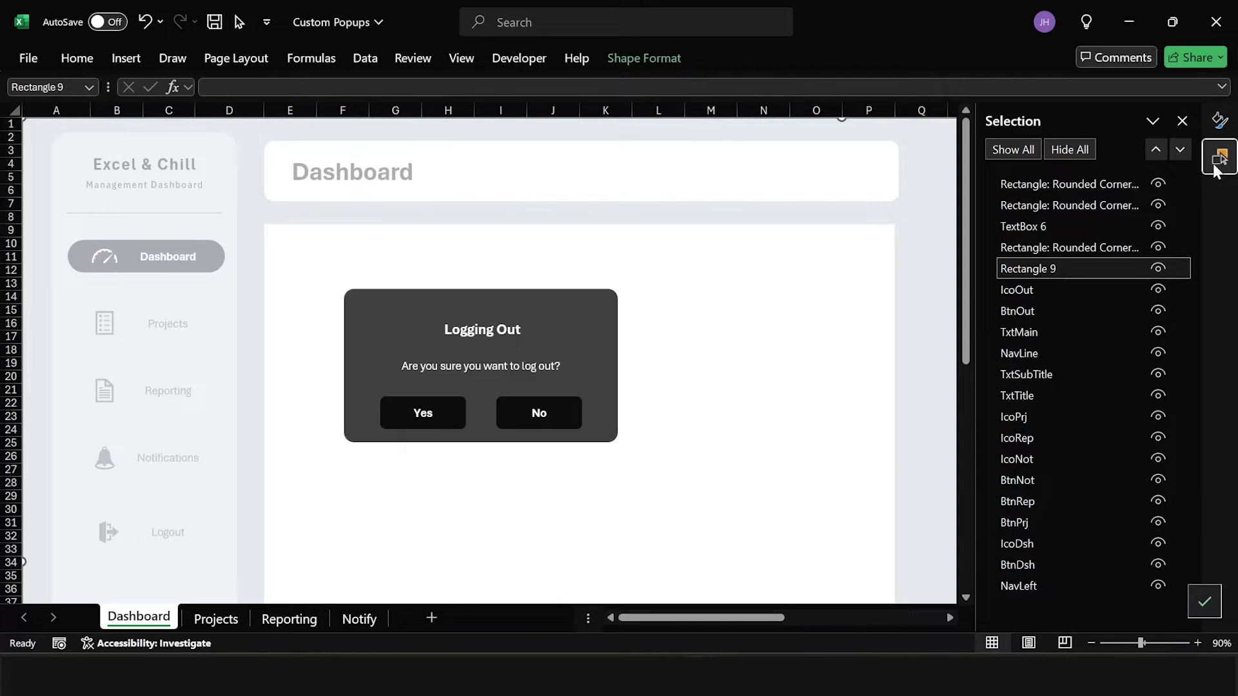
double_click(1051, 269)
double_click(1025, 269)
drag(1057, 269, 973, 270)
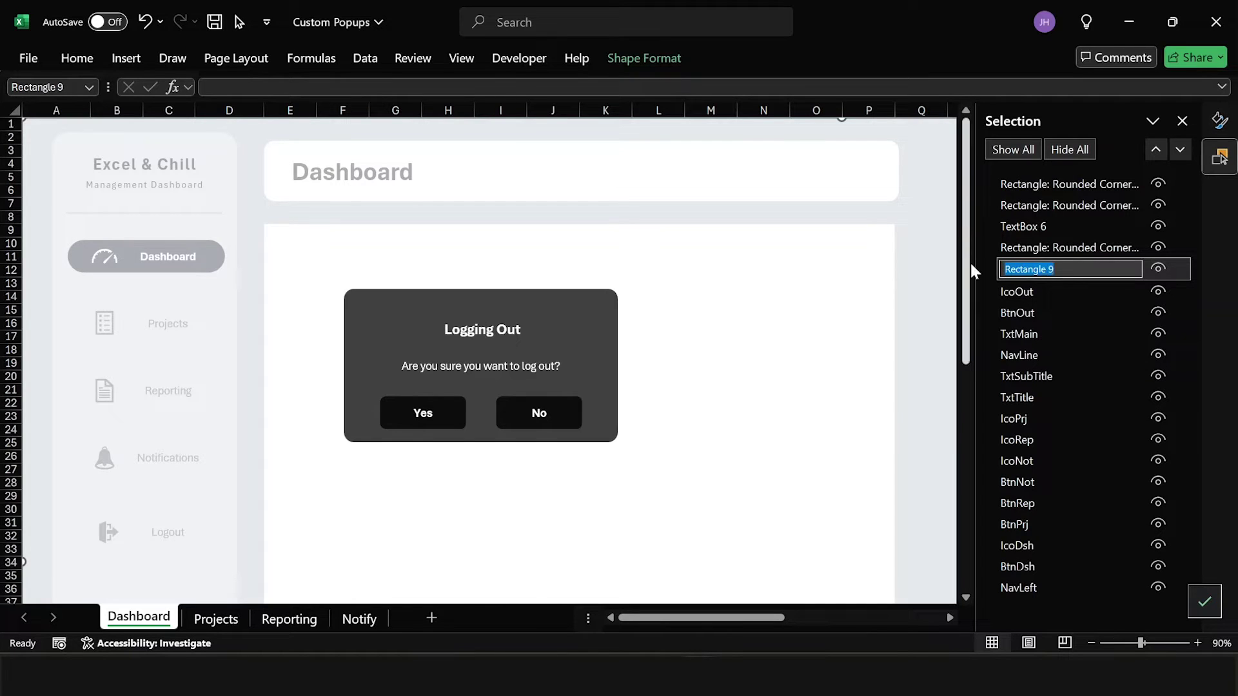
text(b)
key(BackSpace)
text(BGBlur)
Rename the popup's dark rounded background rectangle as Popup
click(1025, 250)
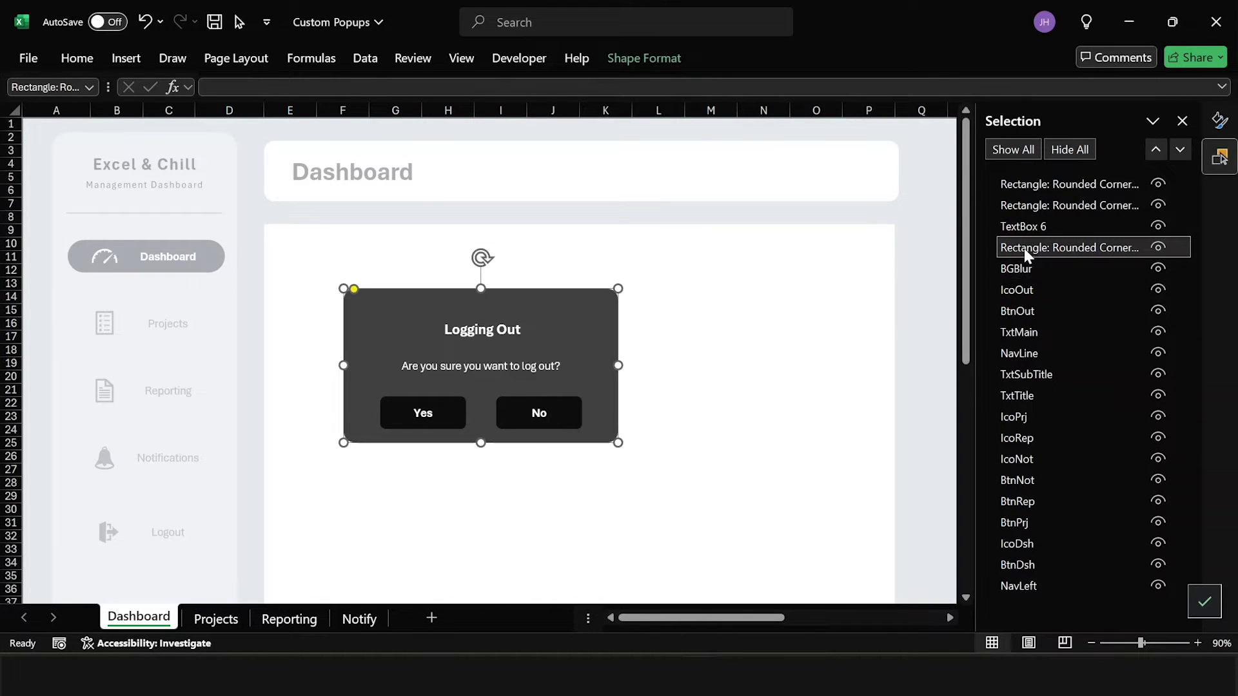
click(1024, 248)
double_click(1023, 248)
key(ctrl+a)
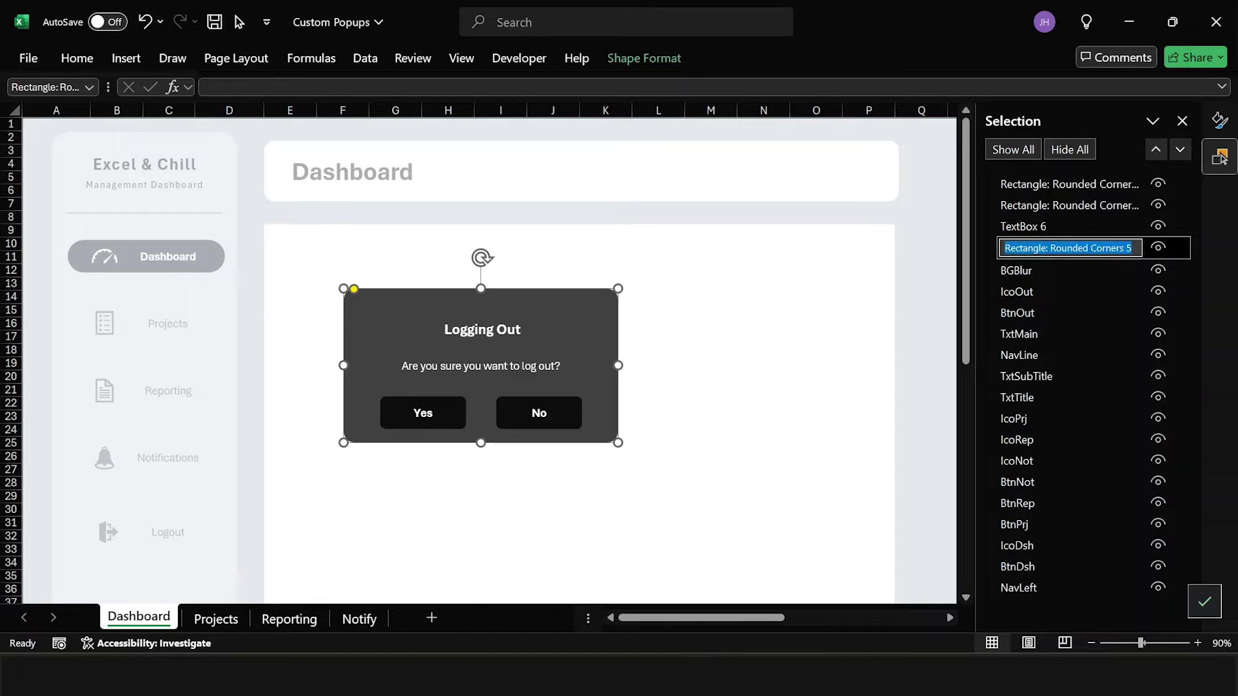
text(Popup)
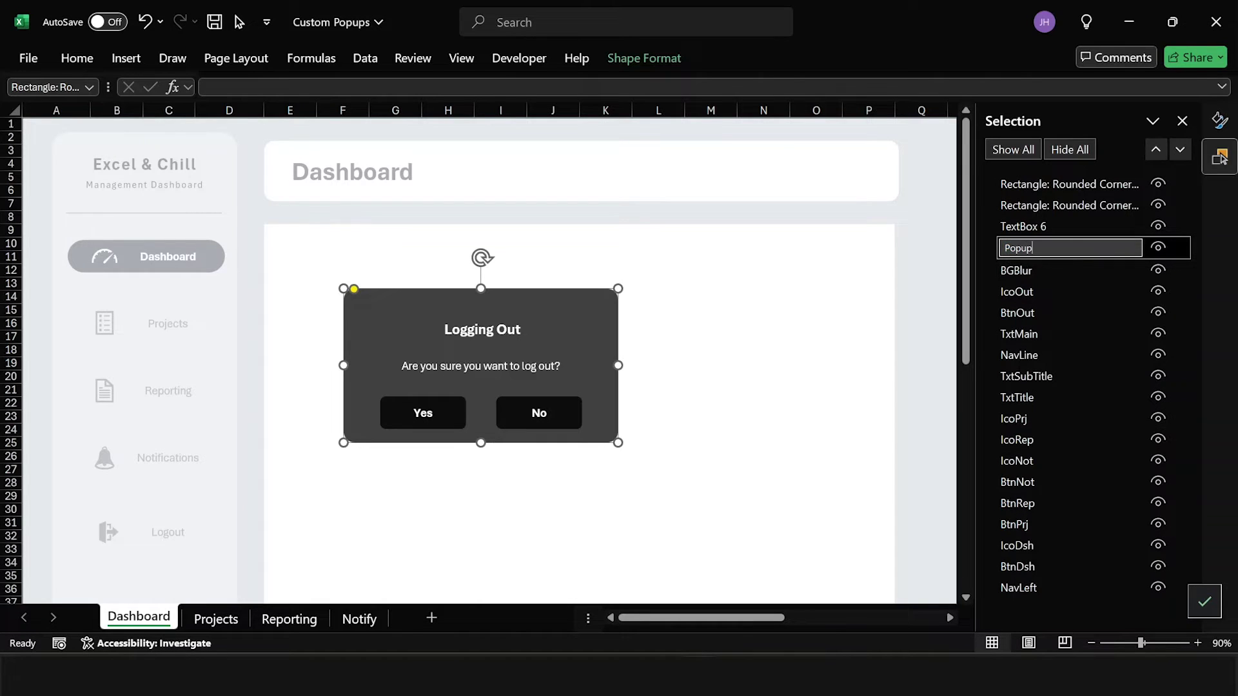
Rename the "Logging Out" text box as PopupTitle
click(1019, 227)
click(1020, 226)
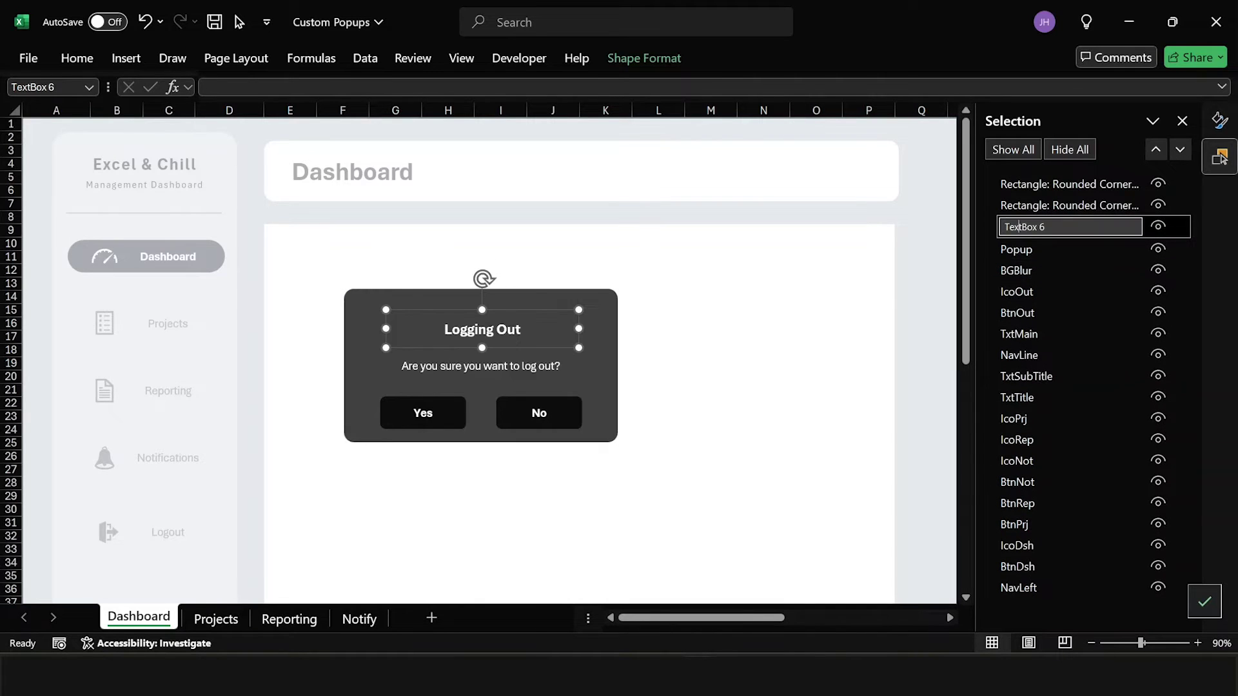
key(ctrl+a)
text(PopupTitl)
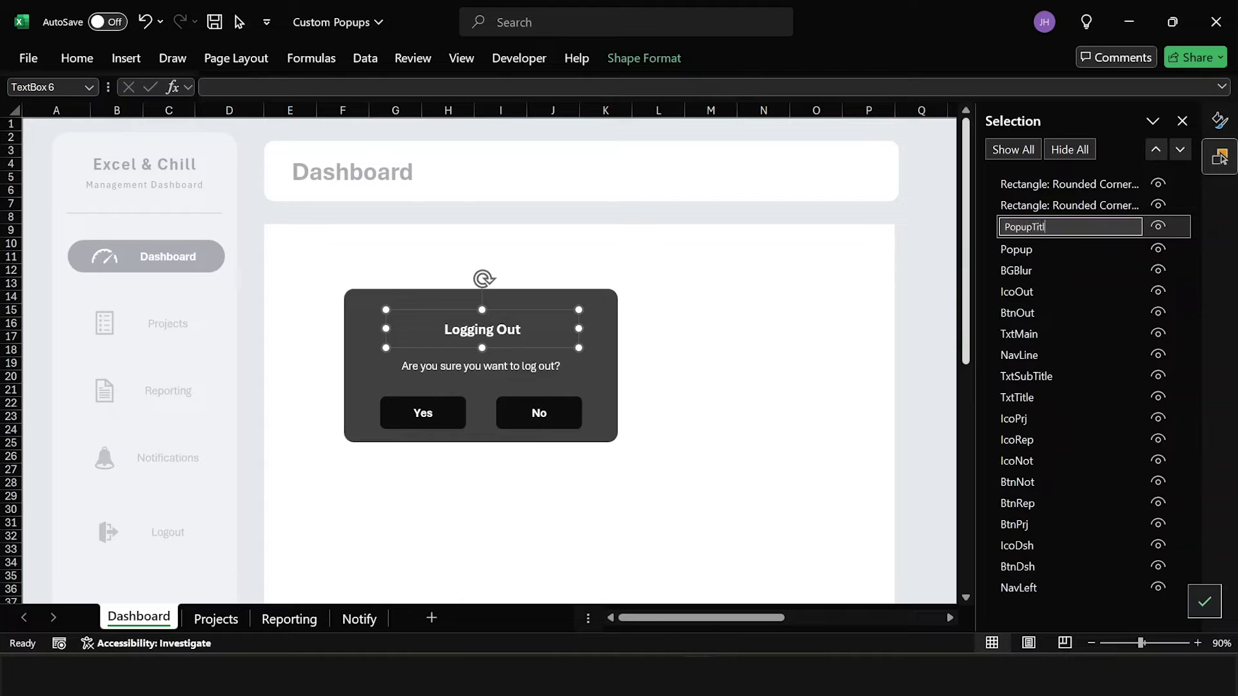
text(e)
key(Return)
Rename the "Yes" button shape as btnPopupYes
click(1021, 206)
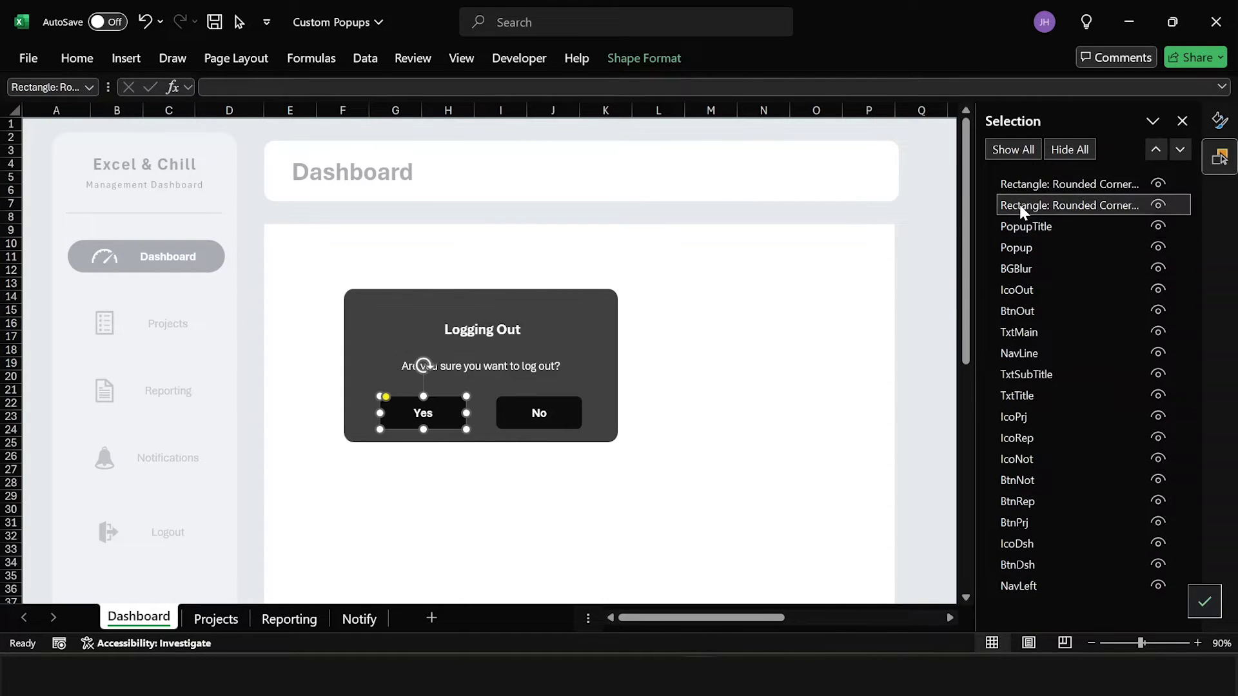
click(1021, 208)
double_click(1020, 206)
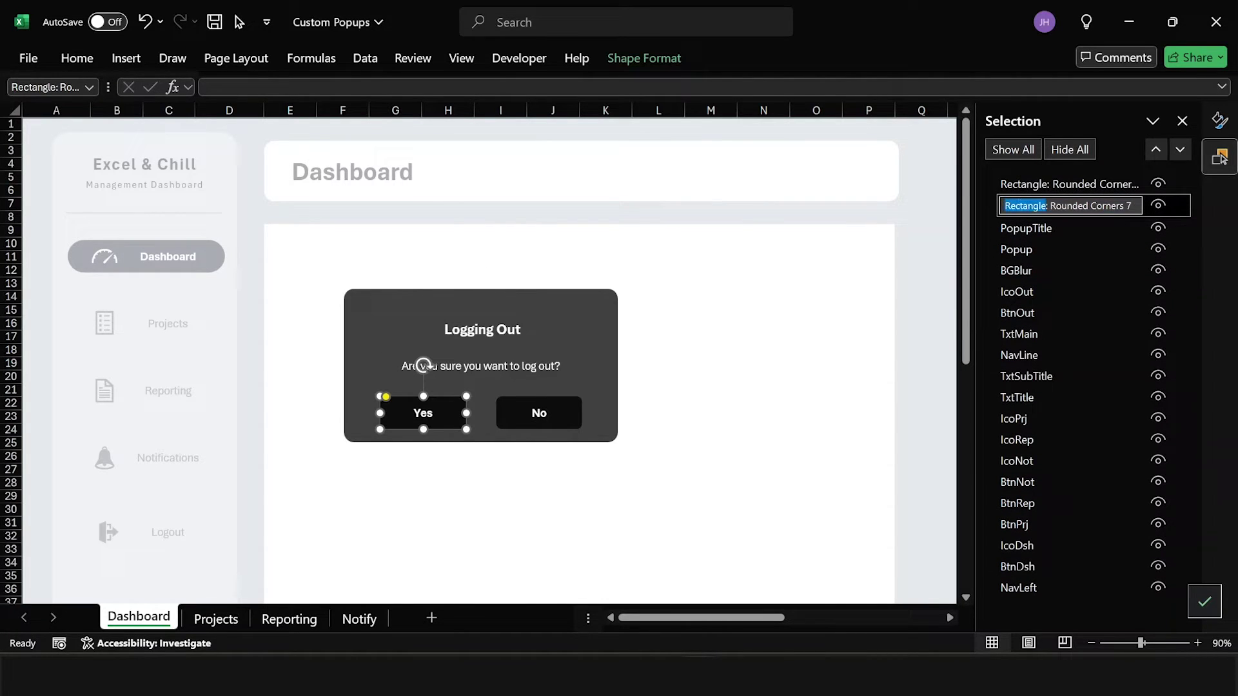
key(ctrl+a)
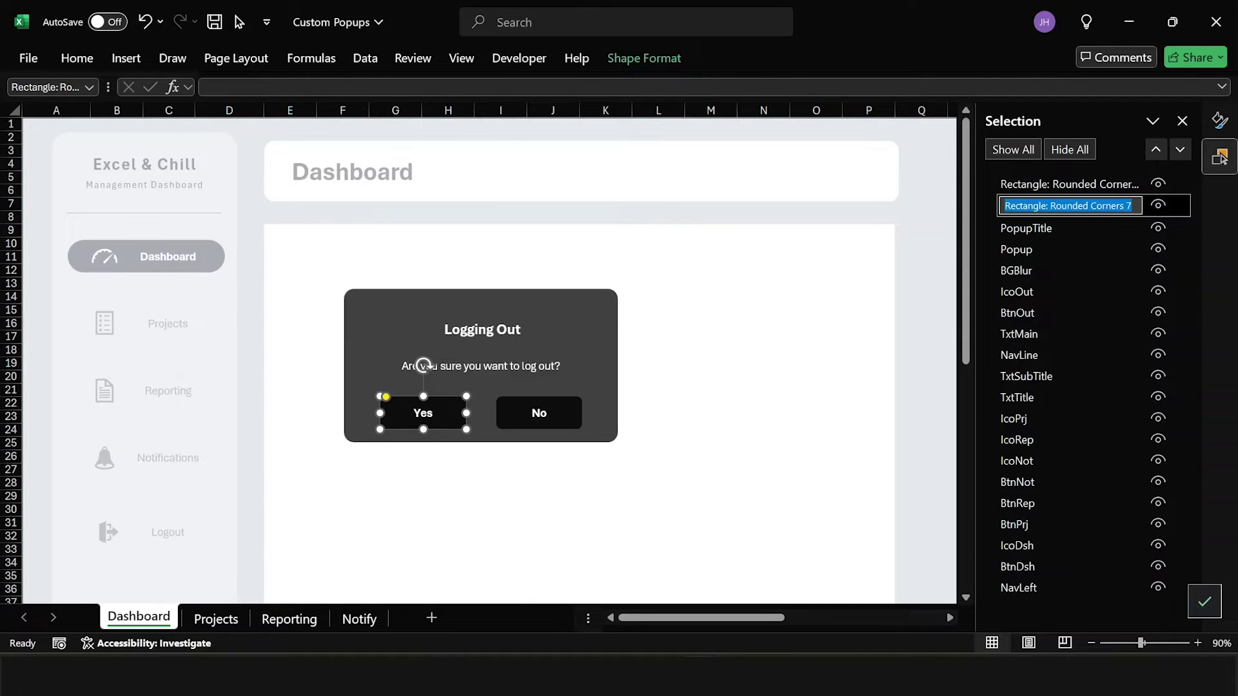
text(bt)
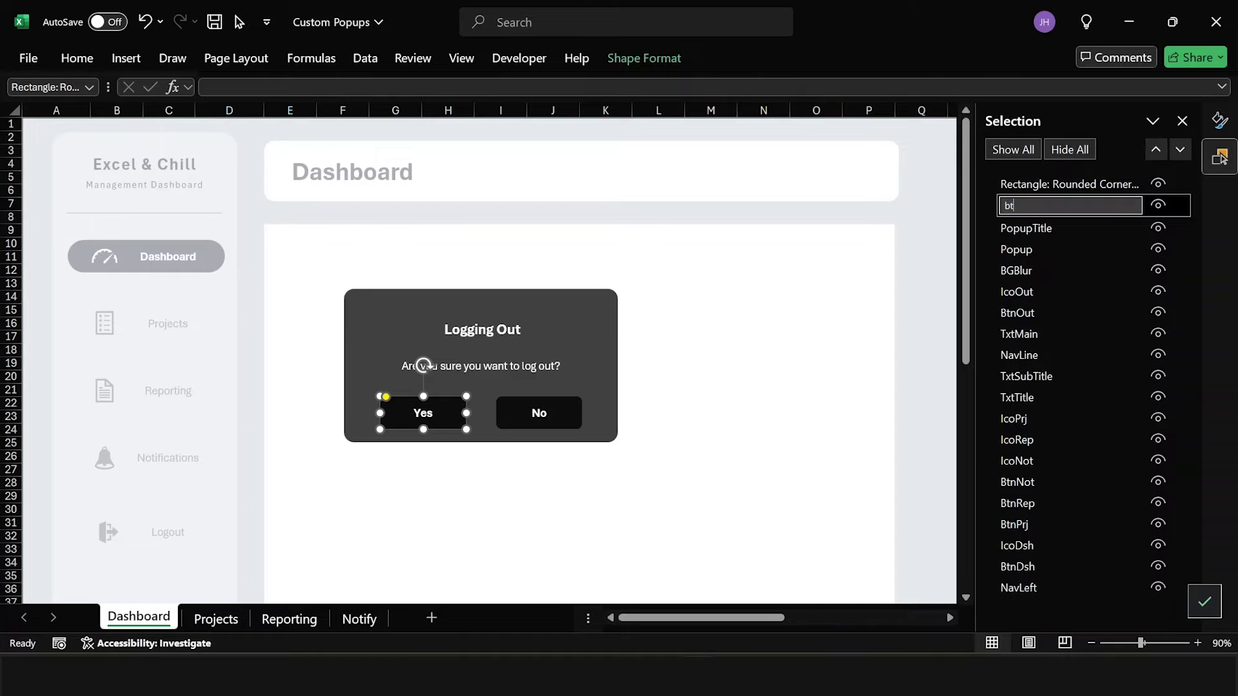
text(nPopupYes)
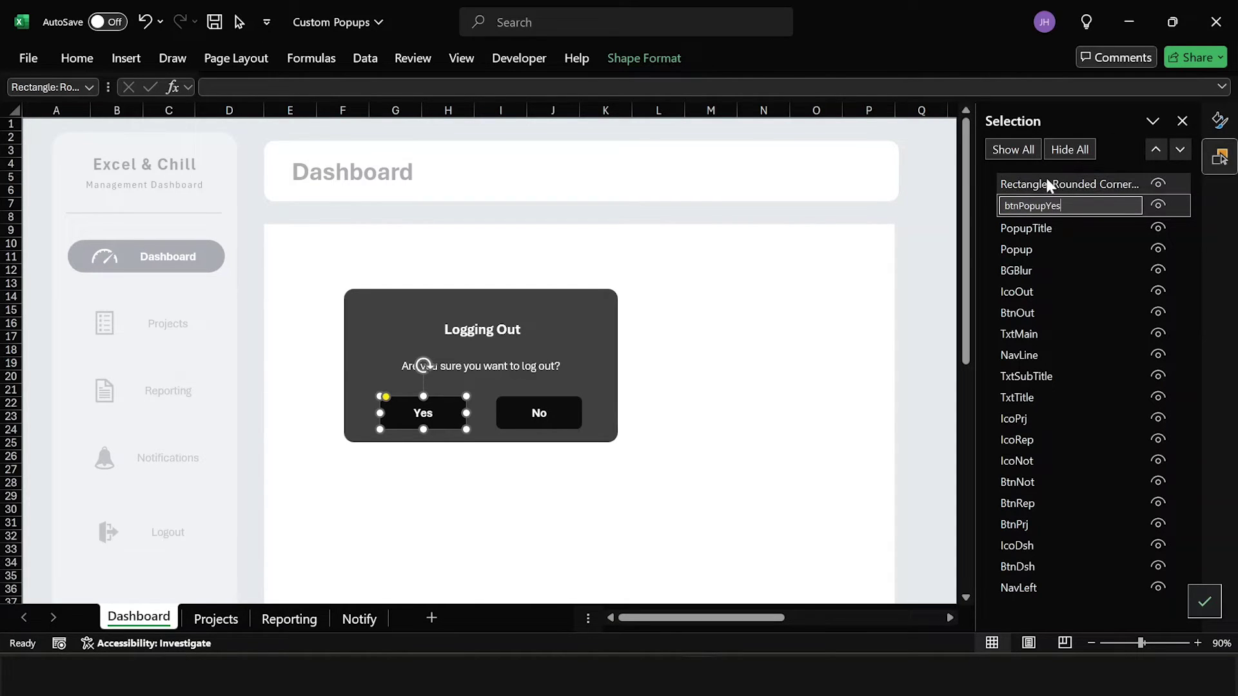
Rename the "No" button shape as btnPopupNo, and select the semi-transparent background rectangle
click(1040, 187)
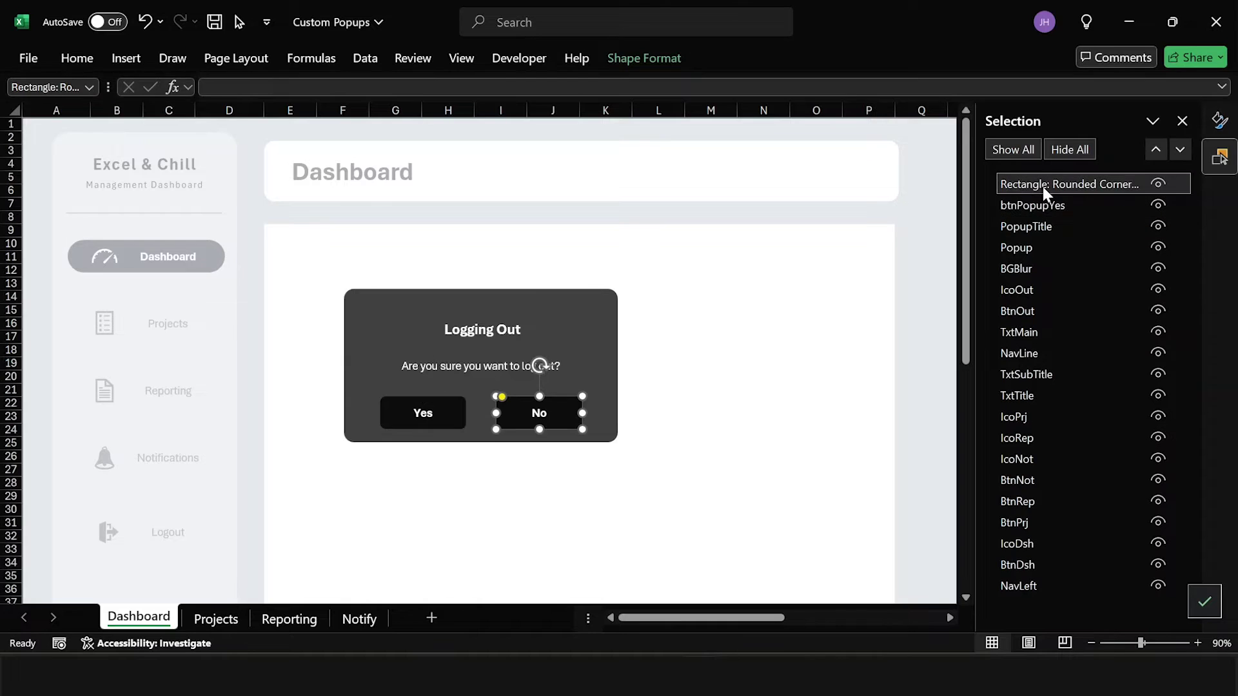
click(1038, 185)
key(ctrl+a)
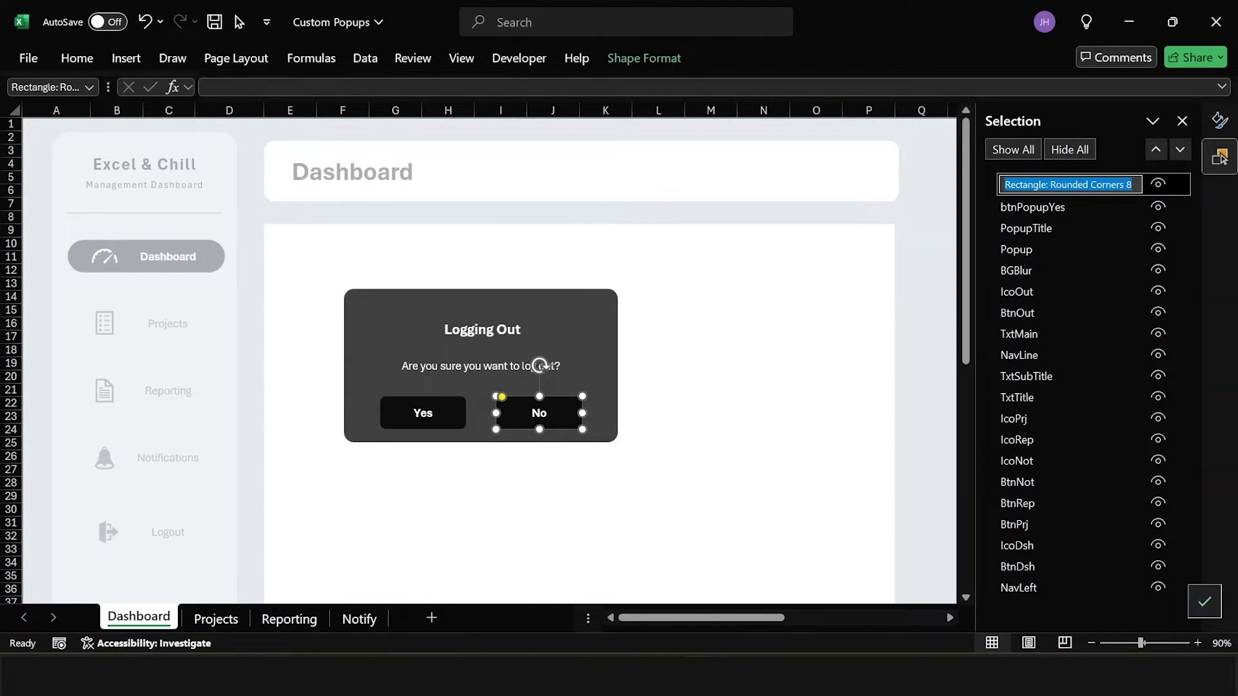
text(btnPopup)
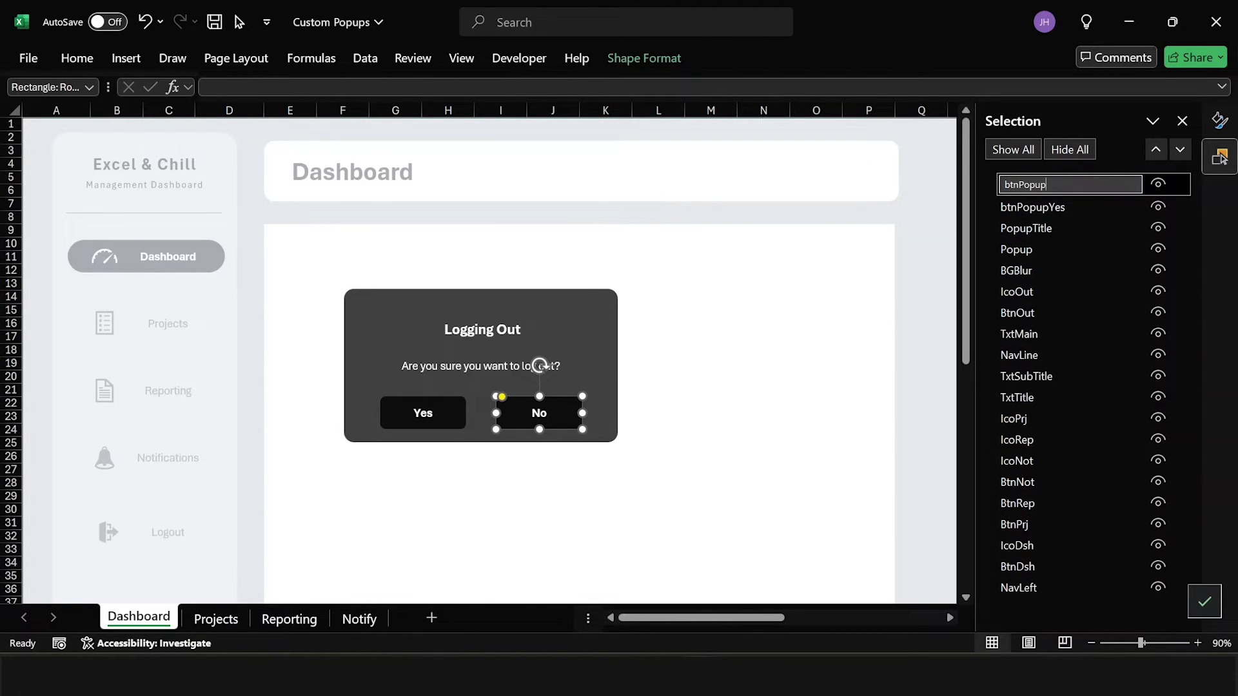
text(No)
key(Return)
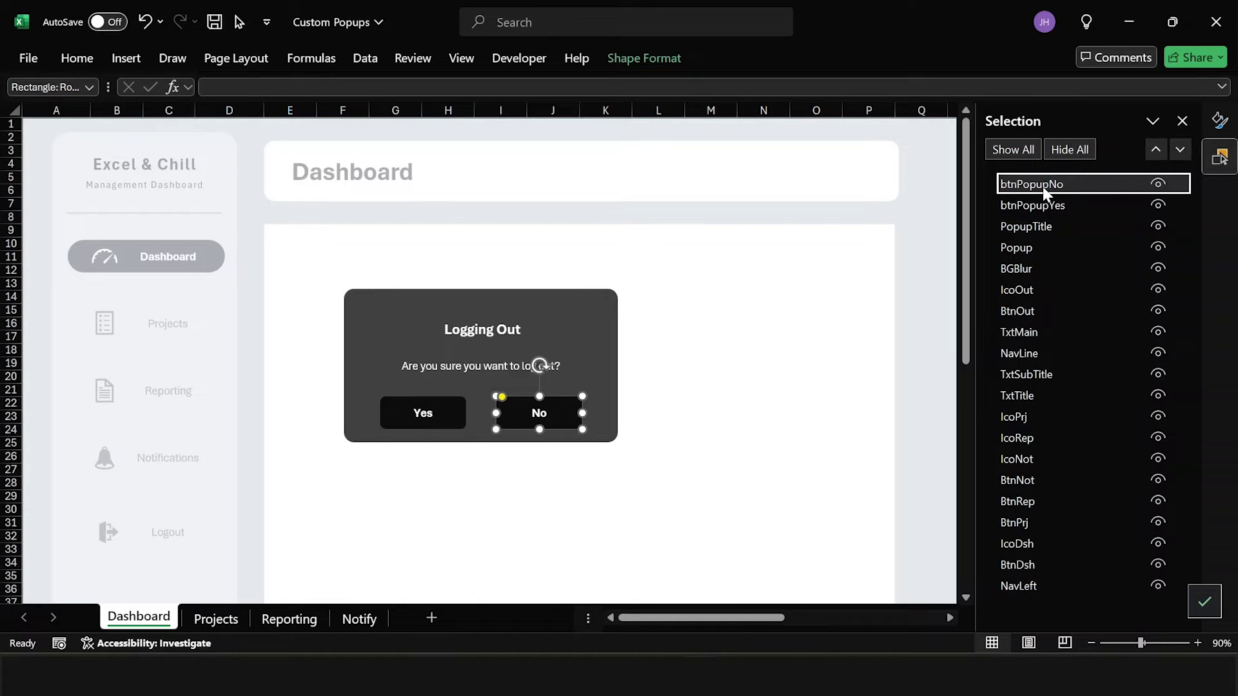
click(829, 451)
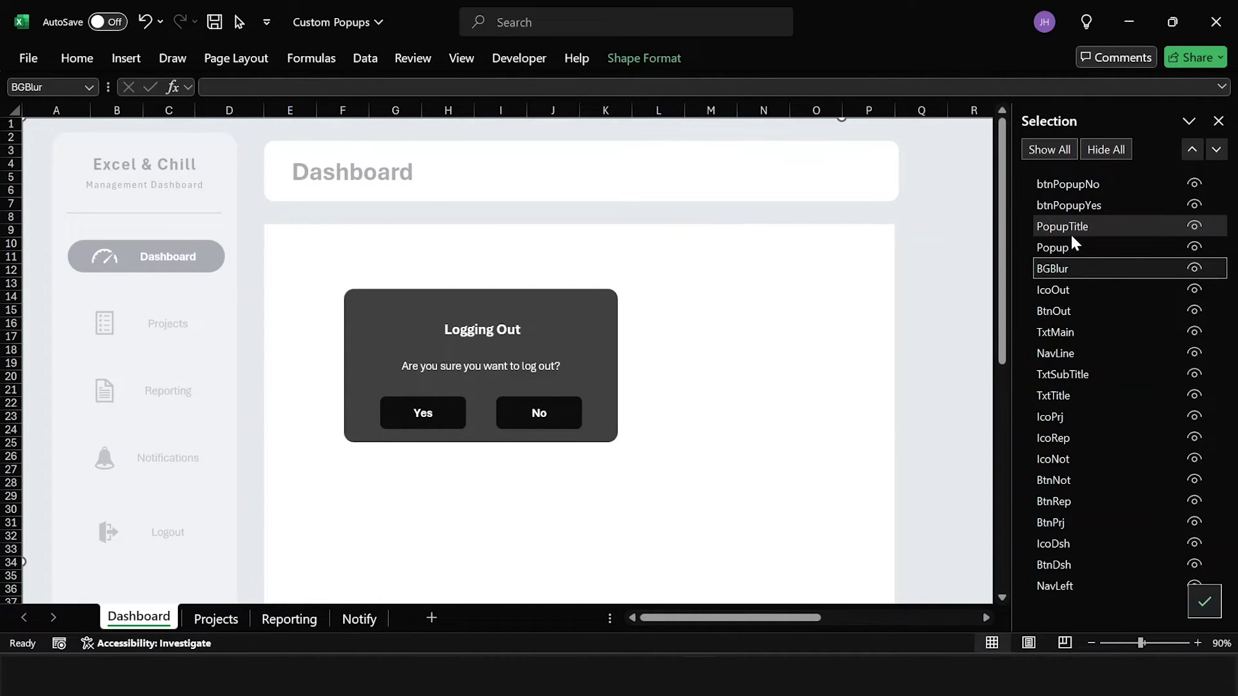
Group the shapes btnPopupNo, btnPopupYes, PopupTitle and Popup into one object
click(1084, 184)
ctrl+click(1098, 206)
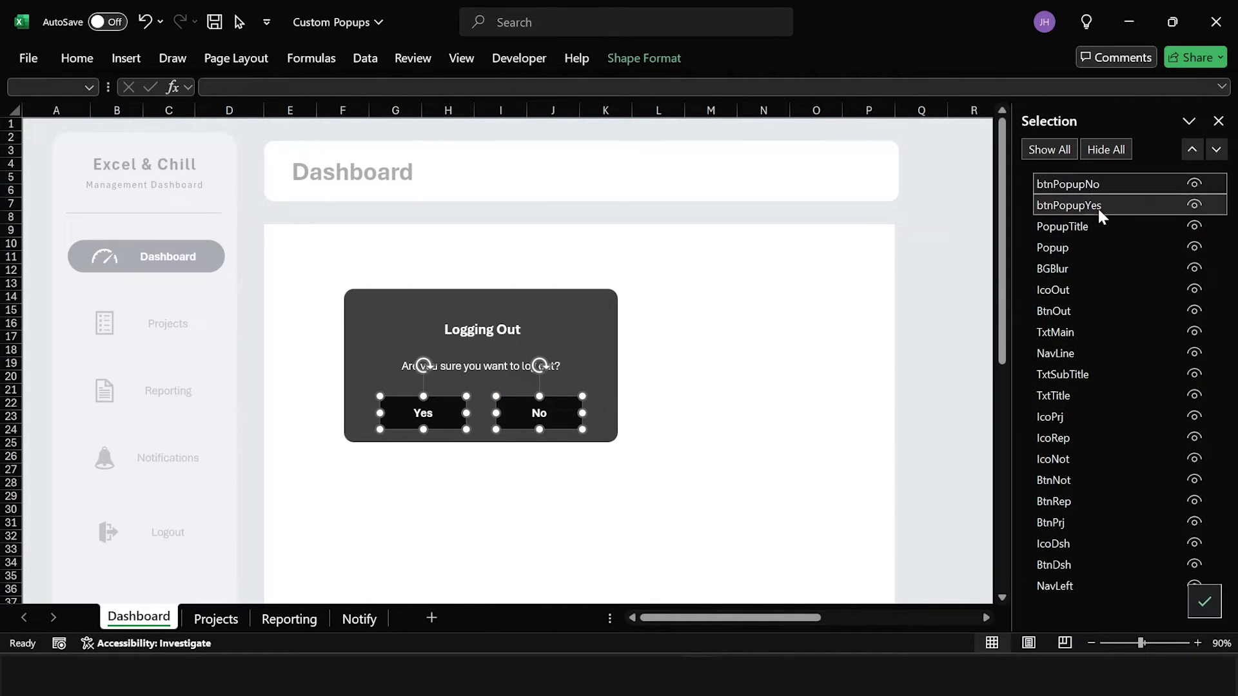
ctrl+click(1082, 226)
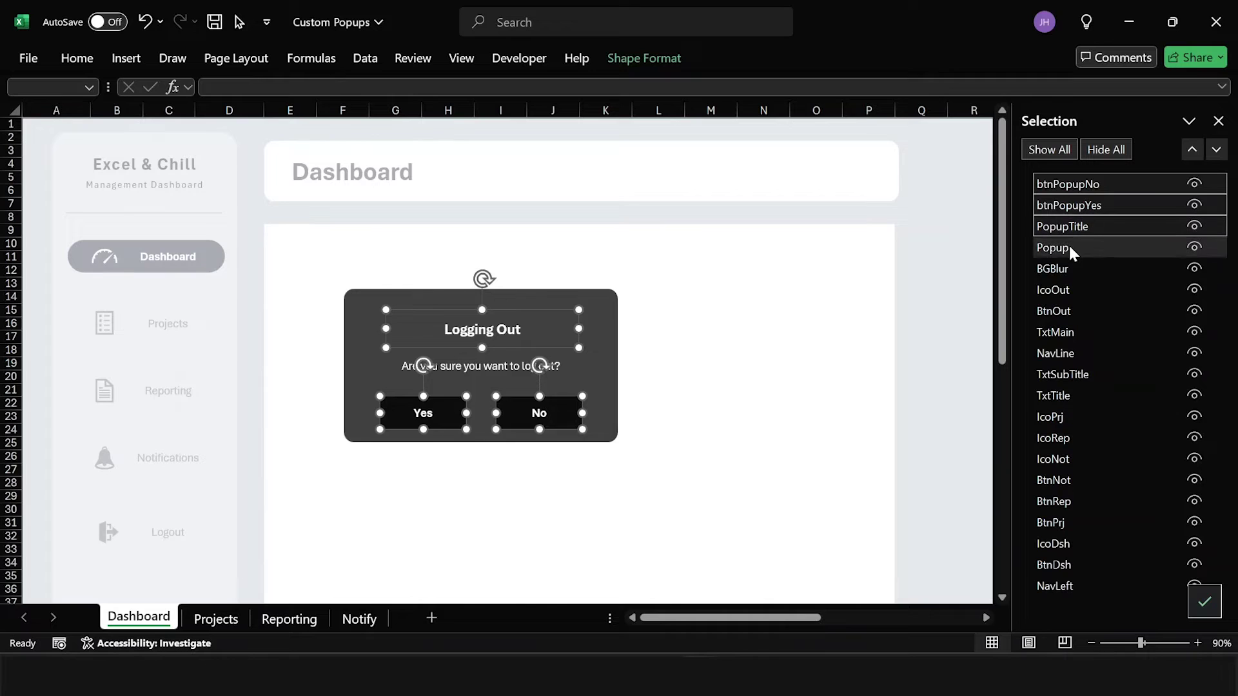
ctrl+click(1070, 242)
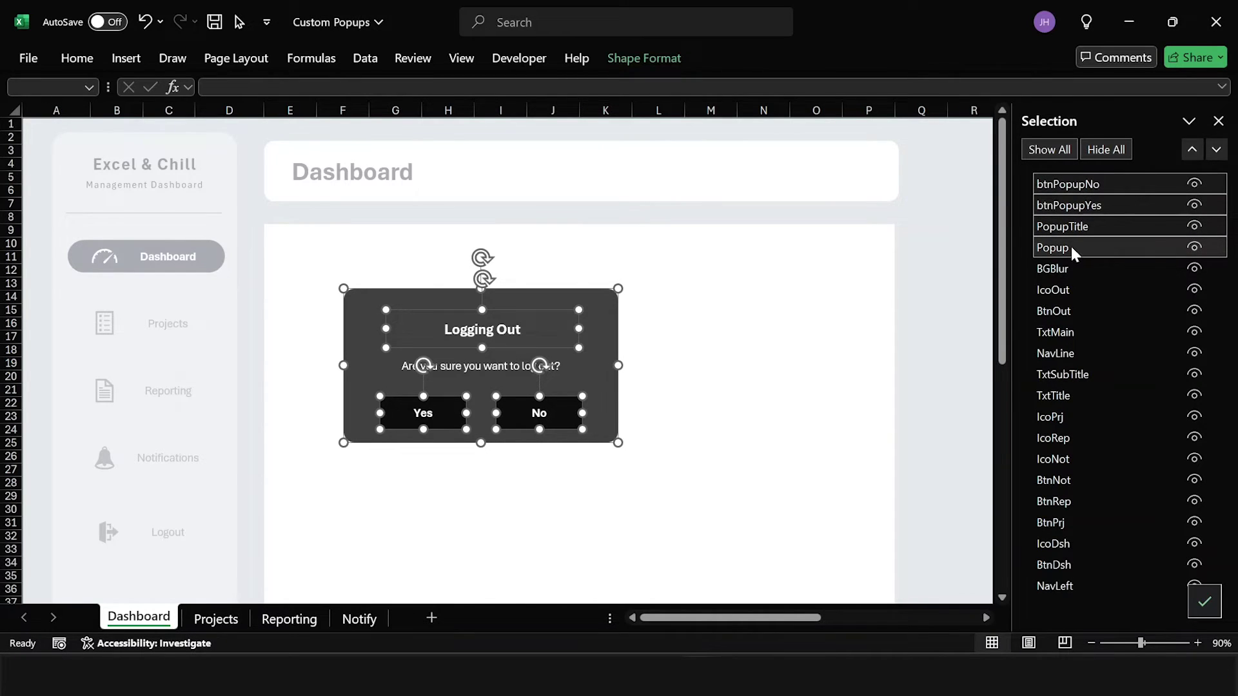
right_click(513, 293)
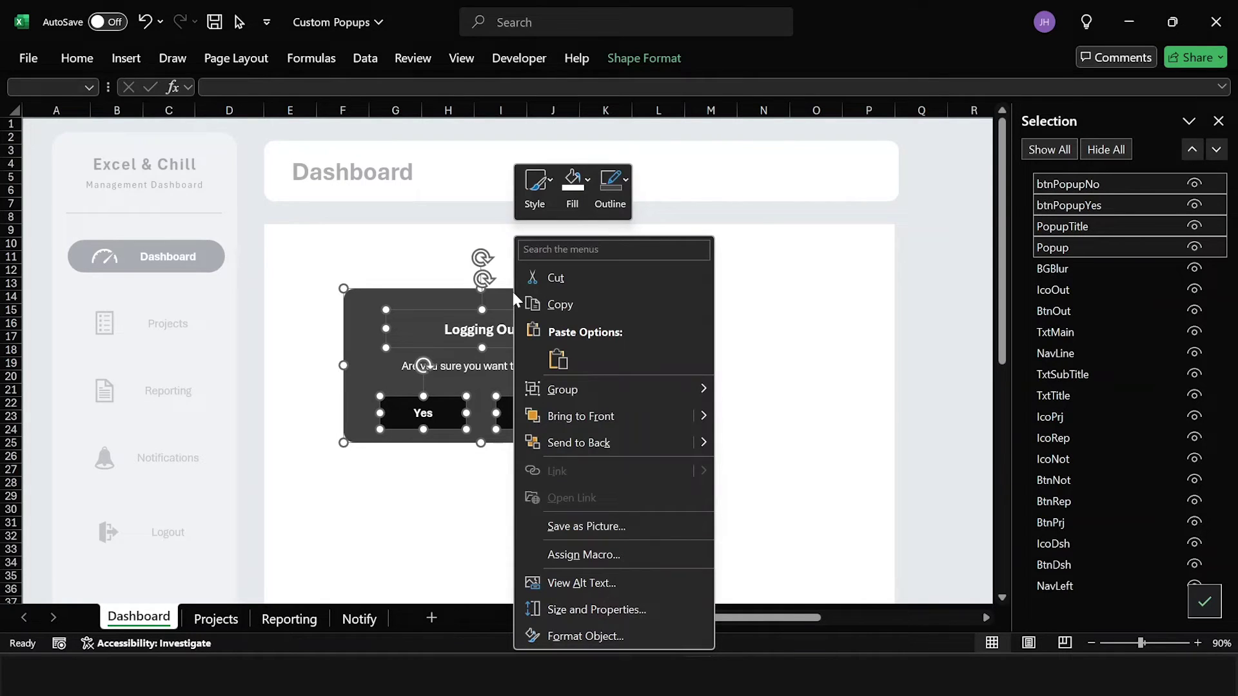
mouse_move(629, 388)
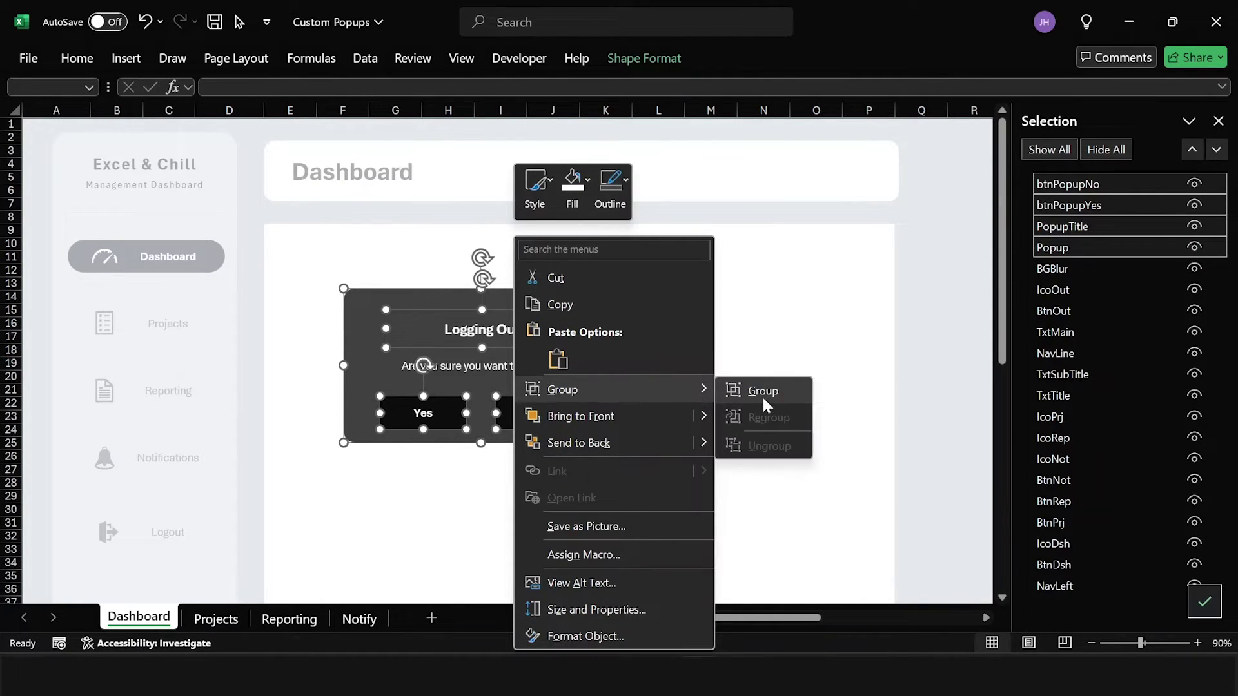
click(768, 396)
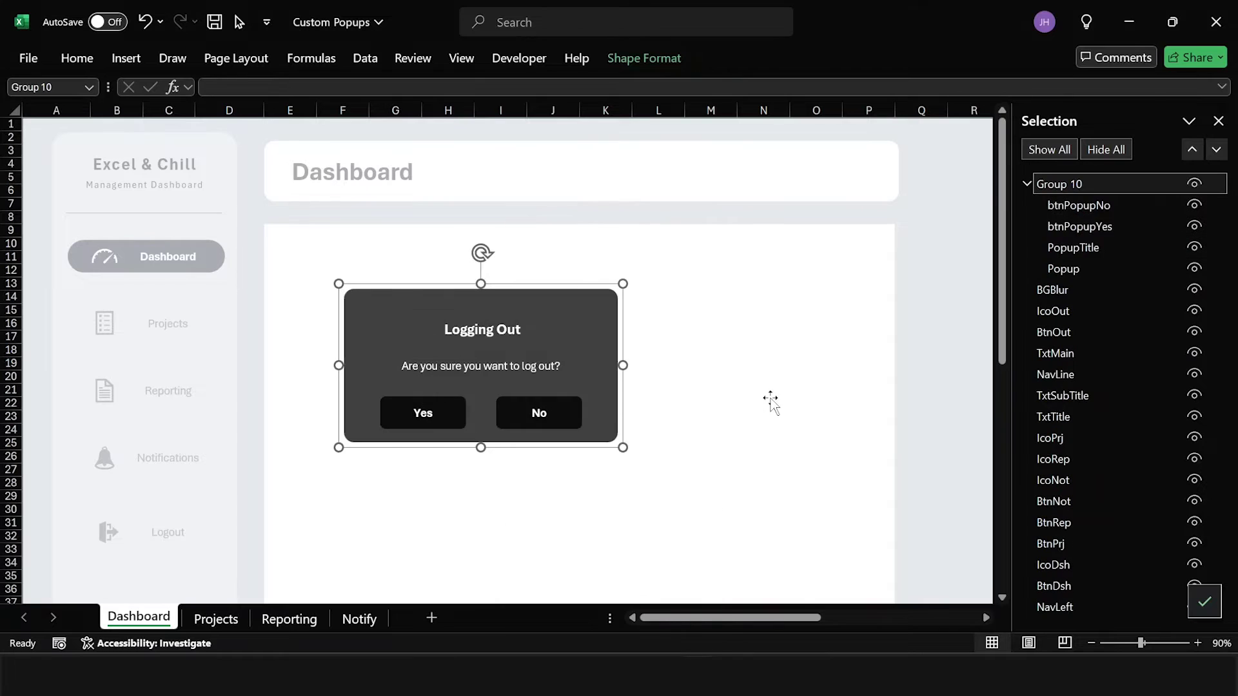
Rename the new popup group as FullPopup
double_click(1078, 185)
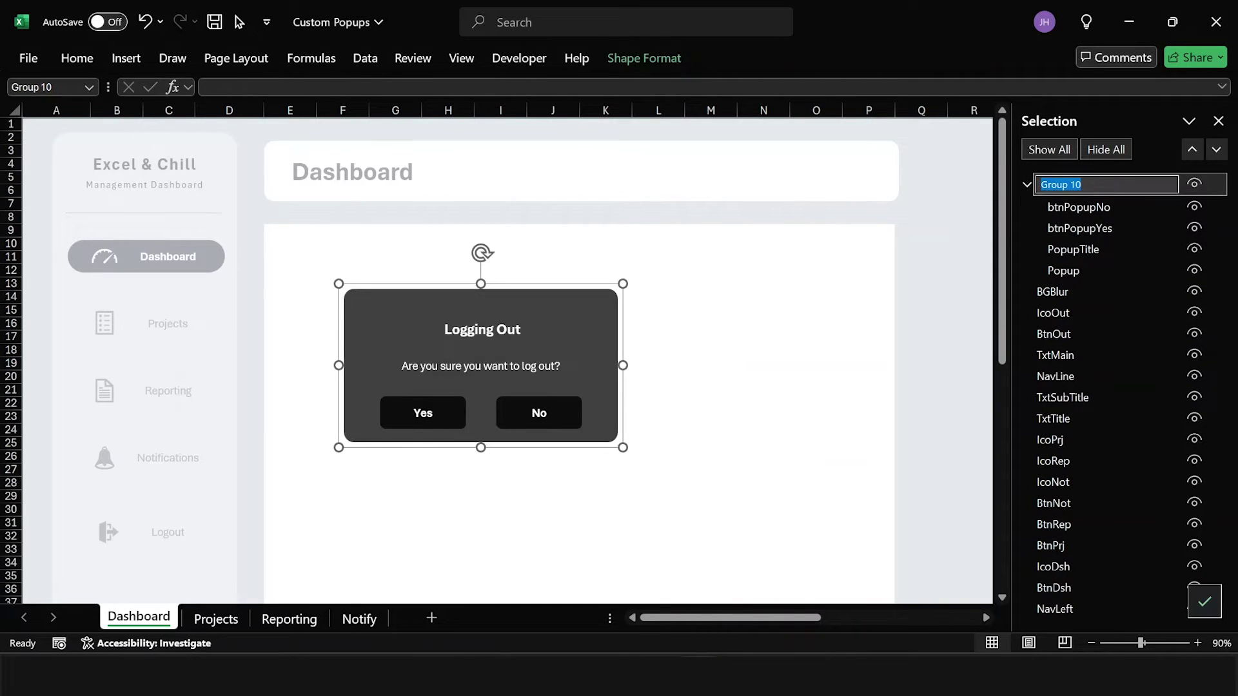
text(FullO)
key(BackSpace)
text(Popup)
key(Return)
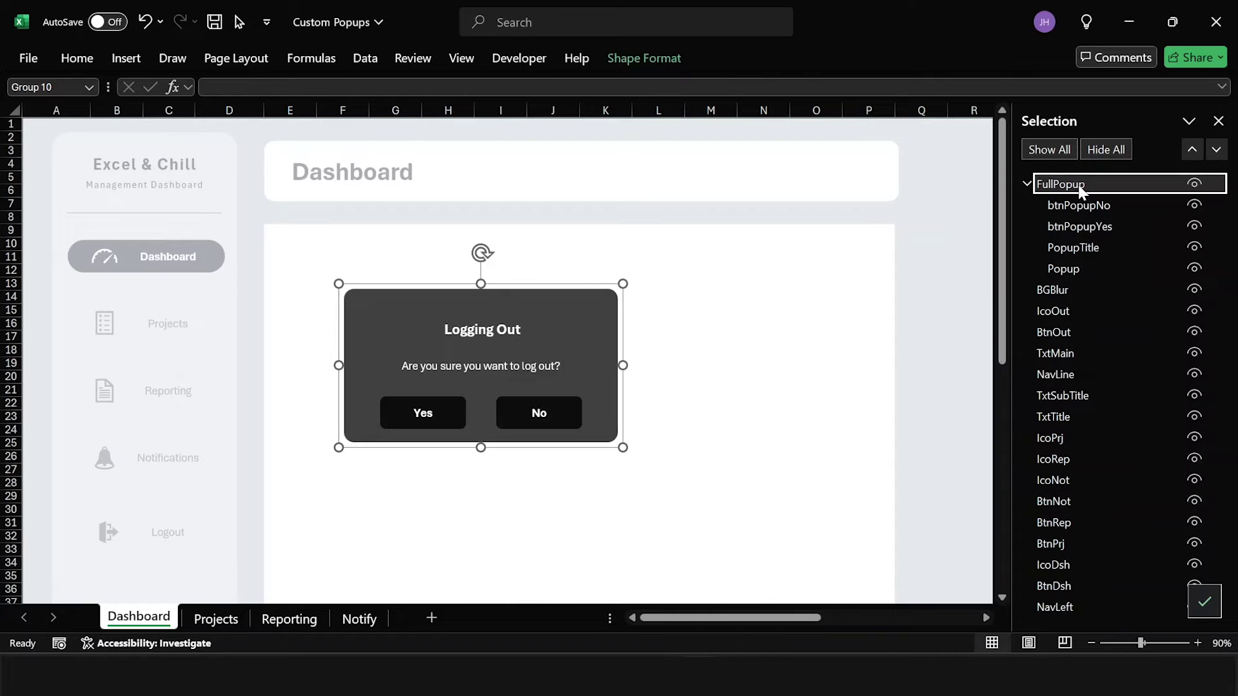
click(739, 328)
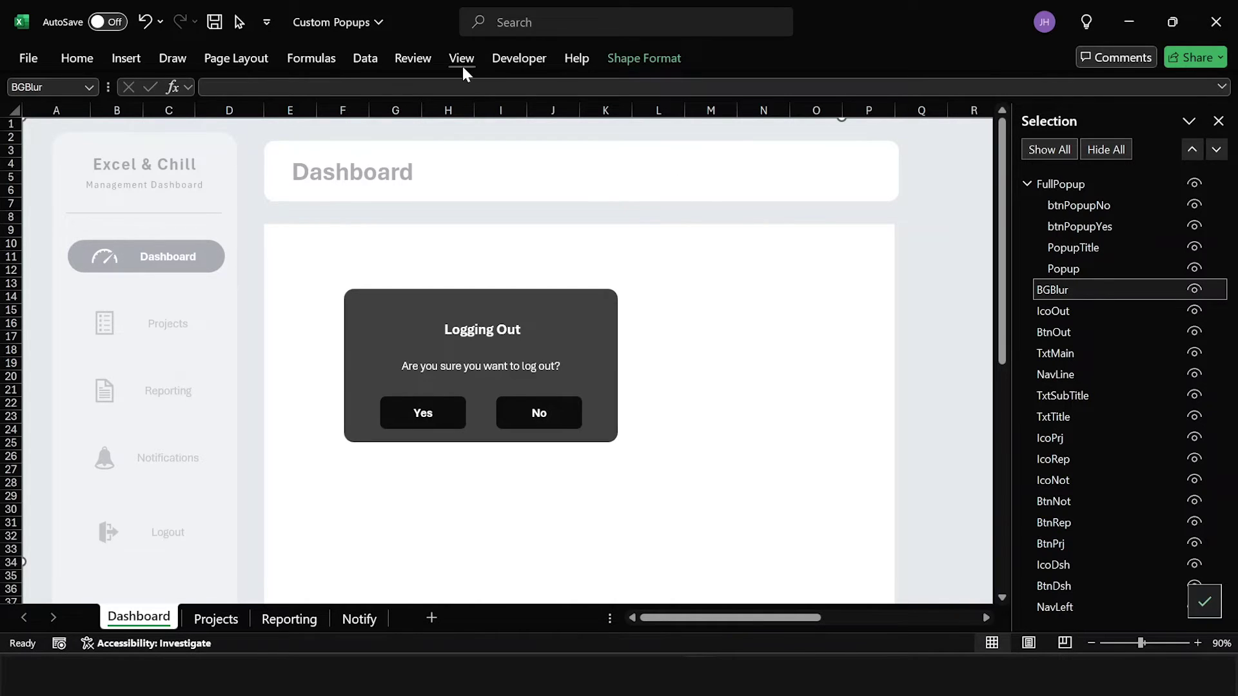
Switch to the Visual Basic editor and add an empty procedure setPopup() at the end of the Main module
click(540, 58)
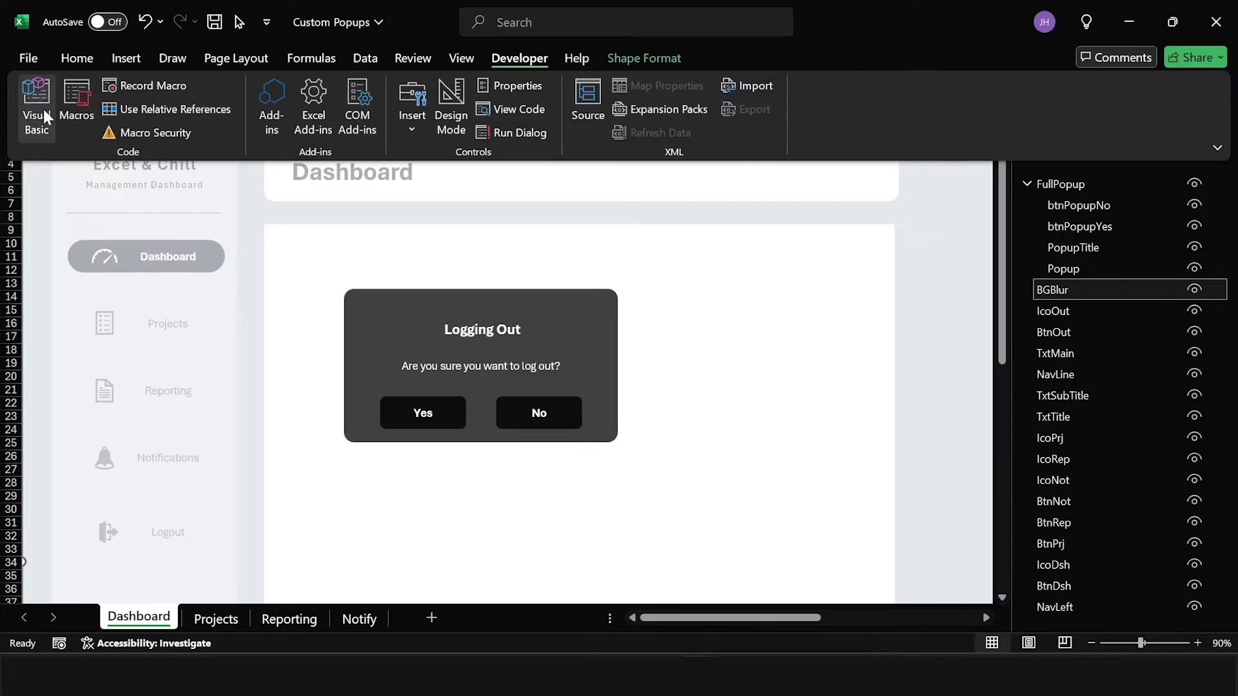
click(33, 106)
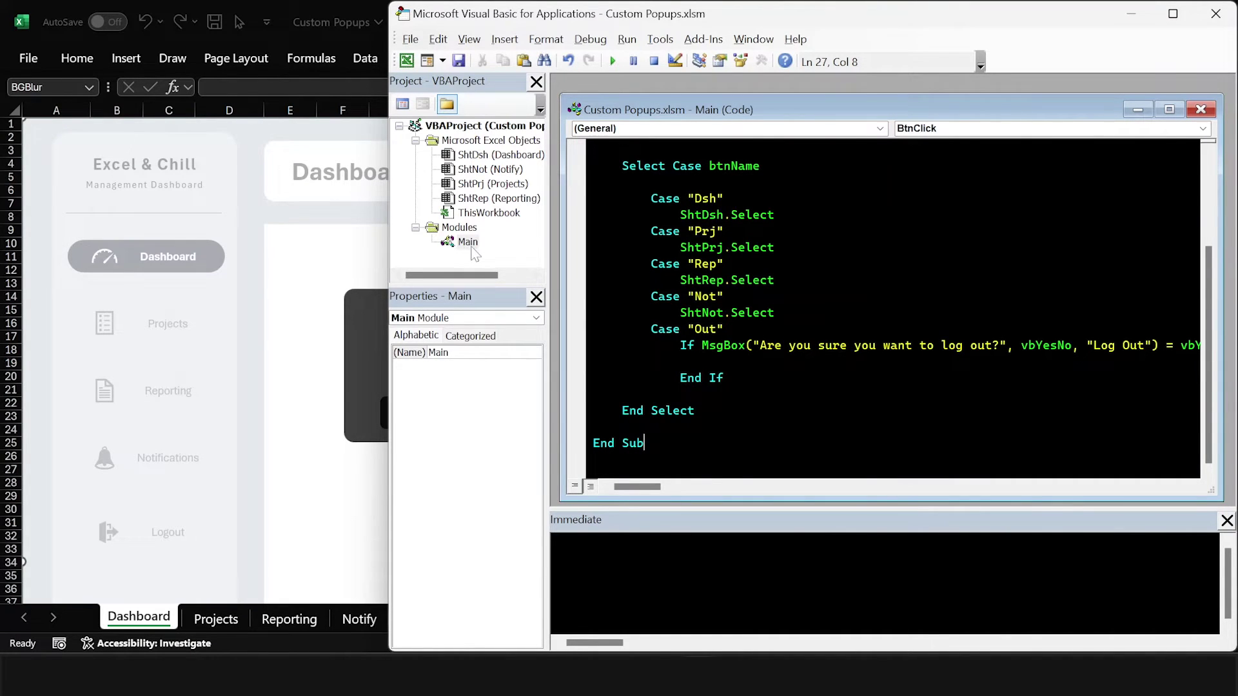
key(Return)
key(Return)
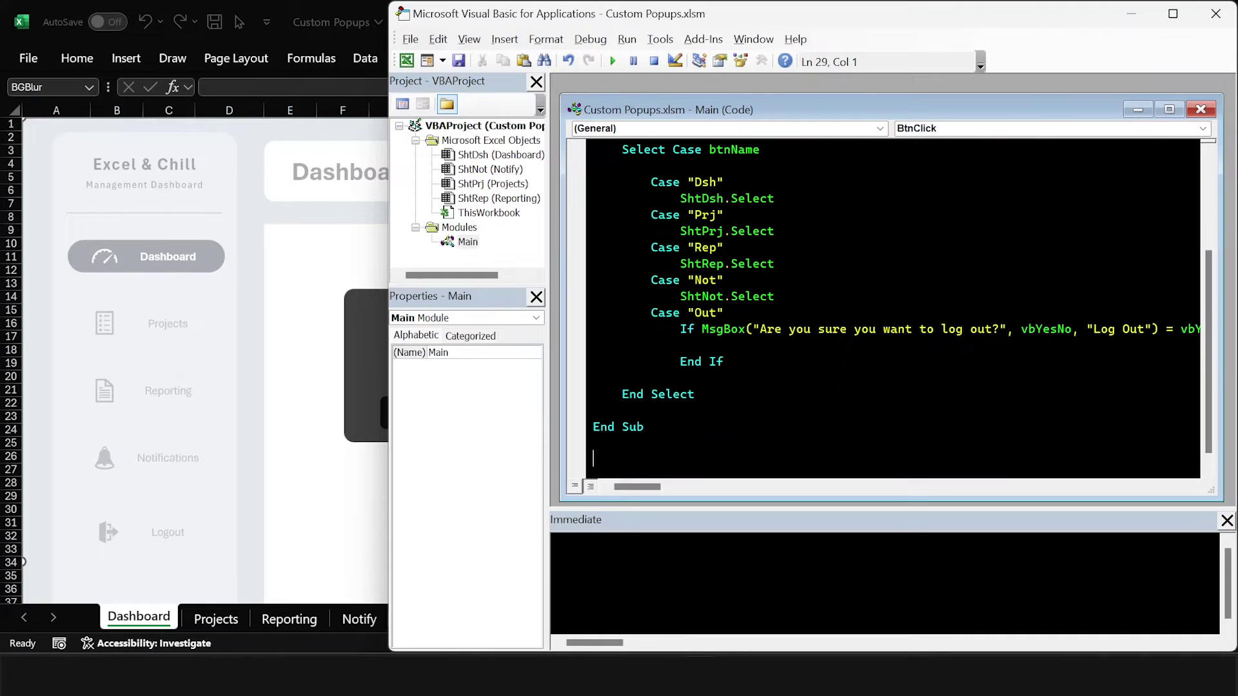
text(sub setPopup)
key(Return)
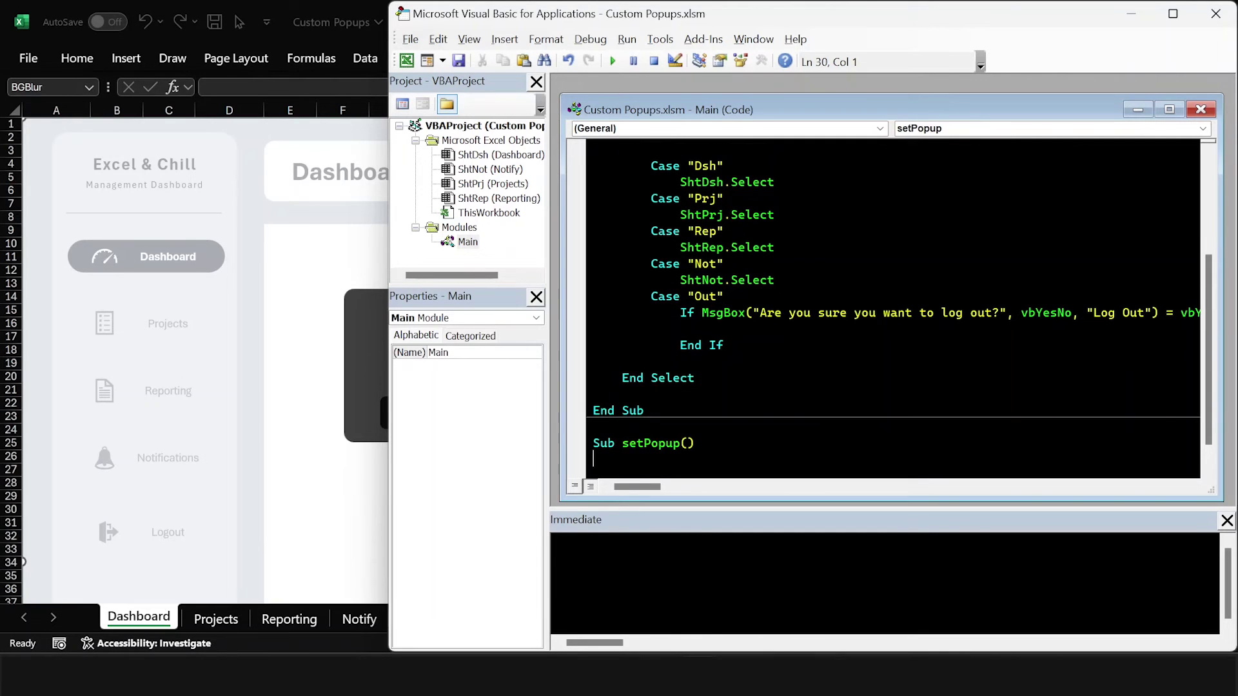
Add an empty procedure hidePopup() below setPopup in the Main module
key(Down)
key(Down)
key(Down)
text(sub hidePopup())
key(Return)
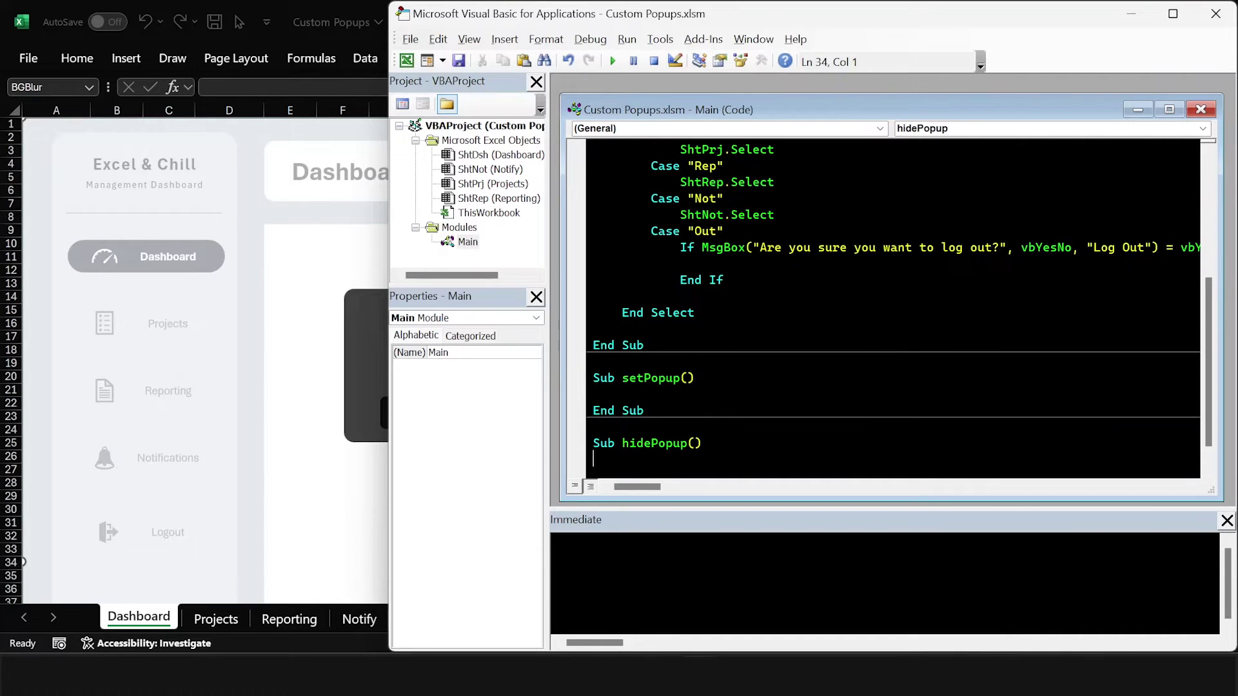
In setPopup, add the line ActiveSheet.Shapes("FullPopup").Visible = True
key(Up)
key(Up)
key(Up)
key(Up)
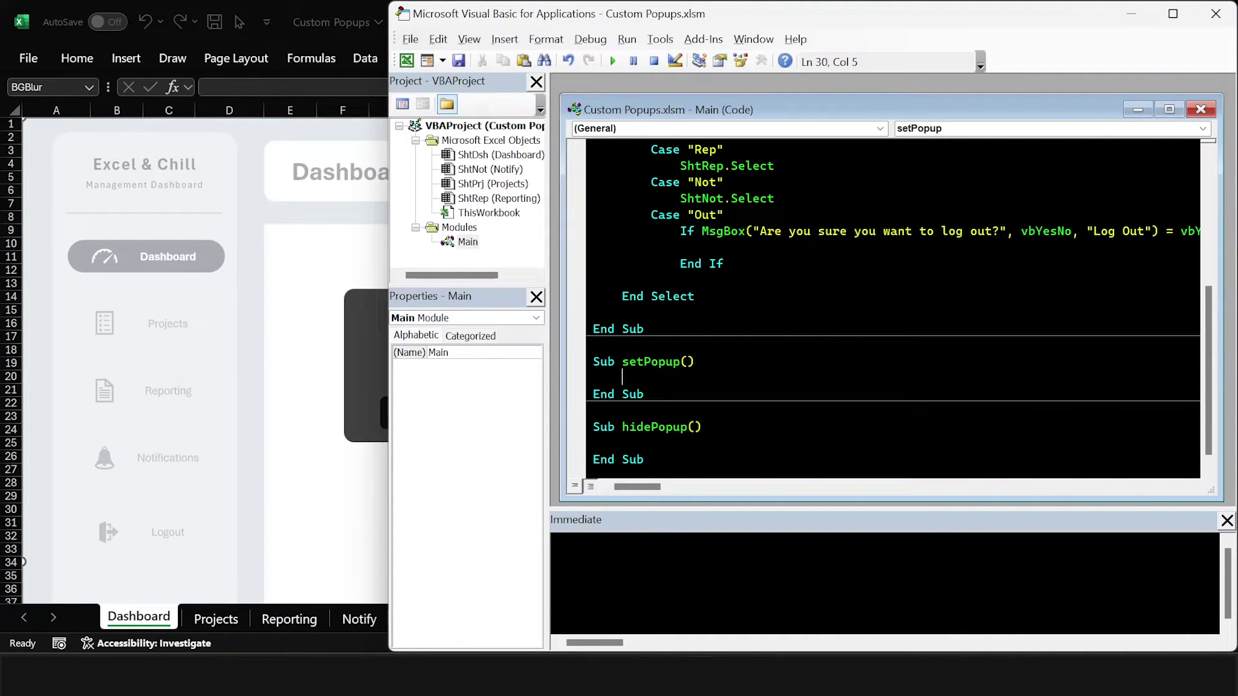
text(activesheet.shap)
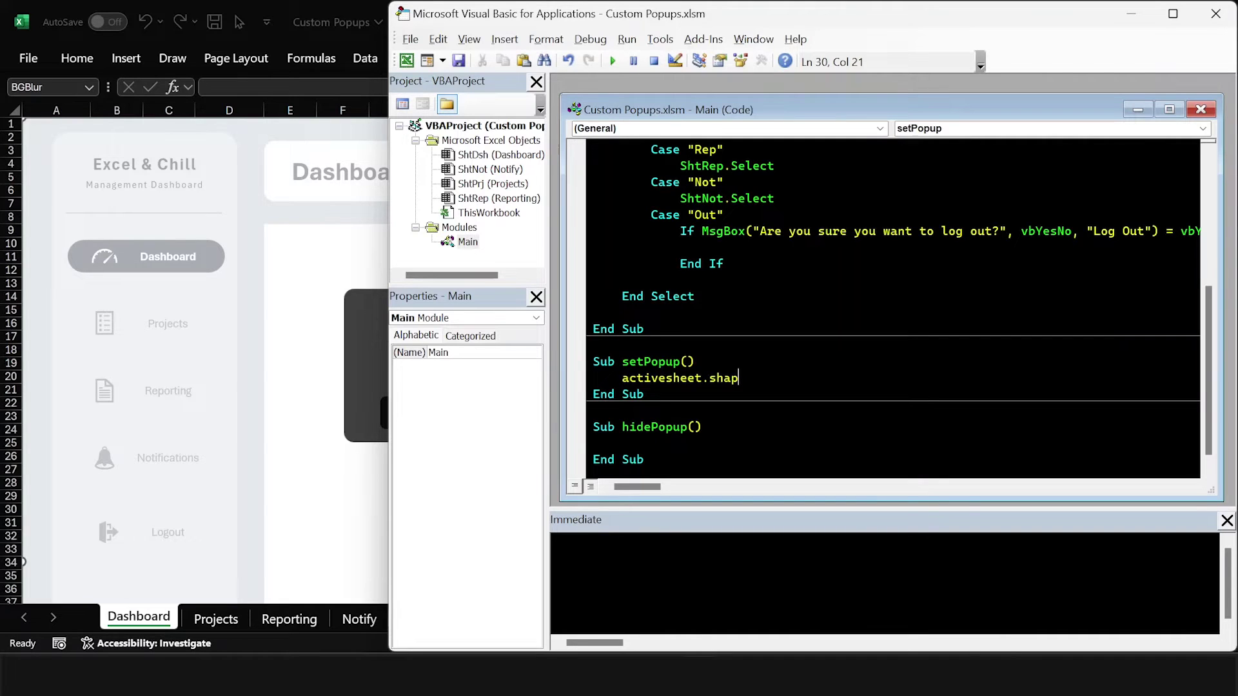
text(es("FullPopup").visible = true)
key(Return)
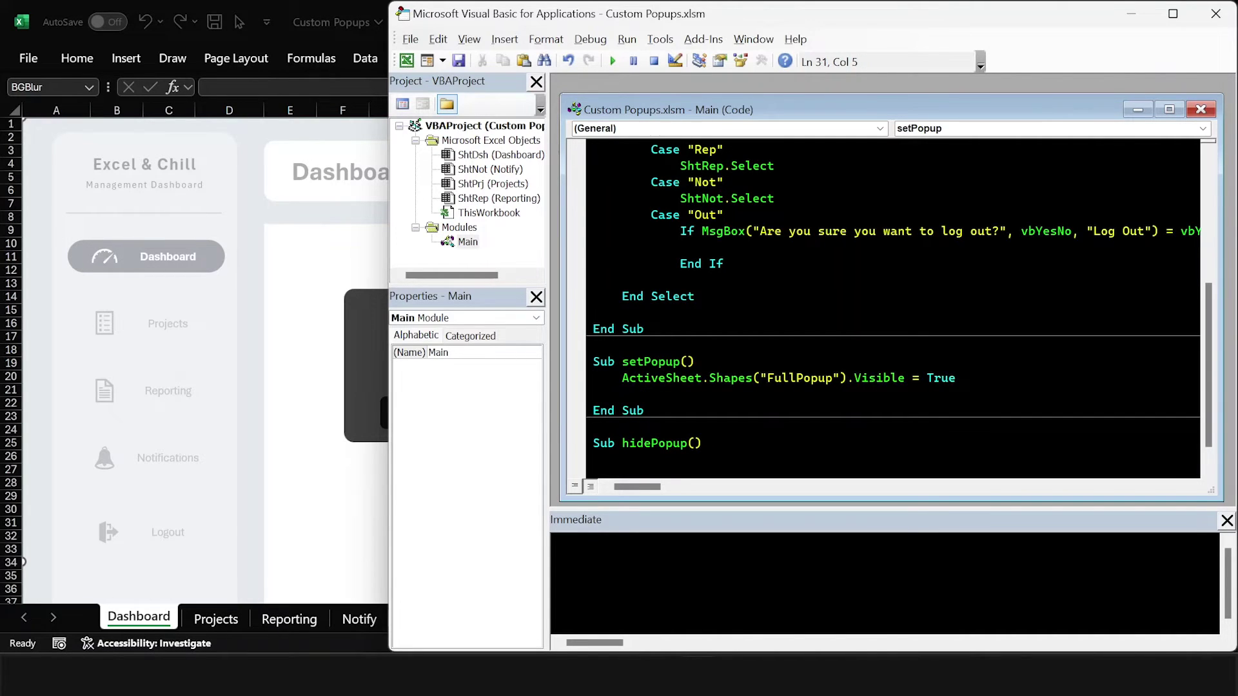
Duplicate the FullPopup visibility line in setPopup and change the copy's shape name to BGBlur
key(Home)
key(shift+Down)
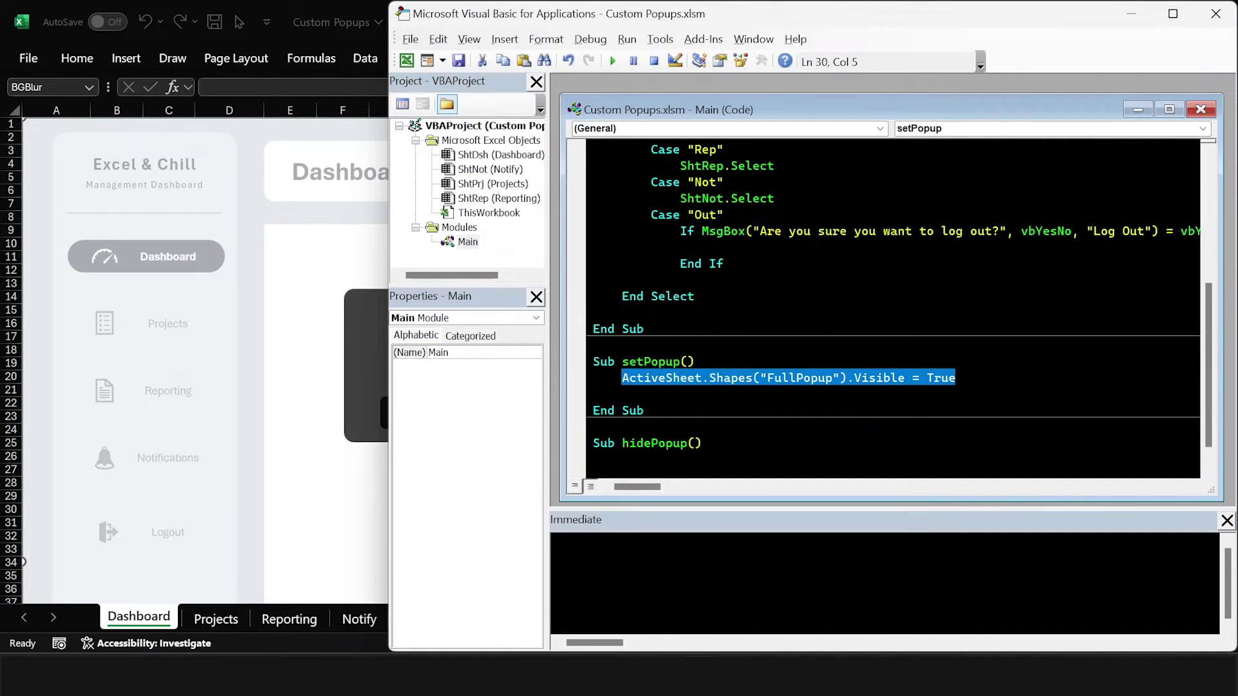
key(ctrl+c)
key(Down)
key(ctrl+v)
double_click(821, 395)
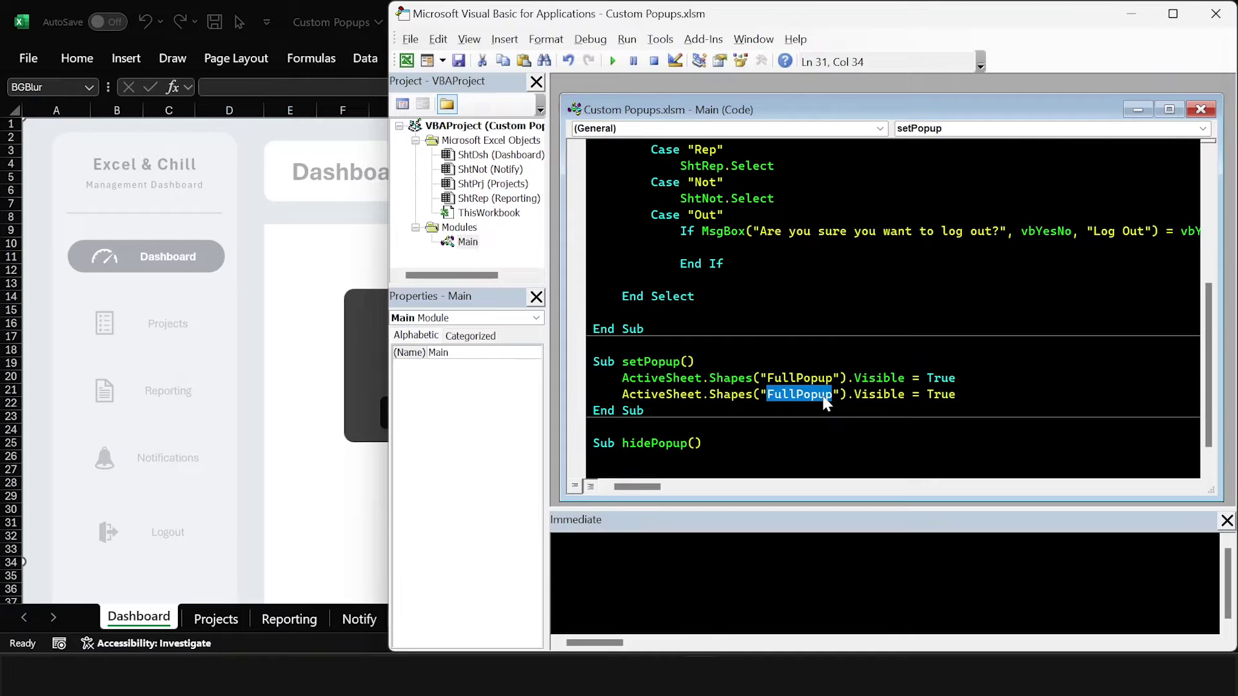
text(BGBlur)
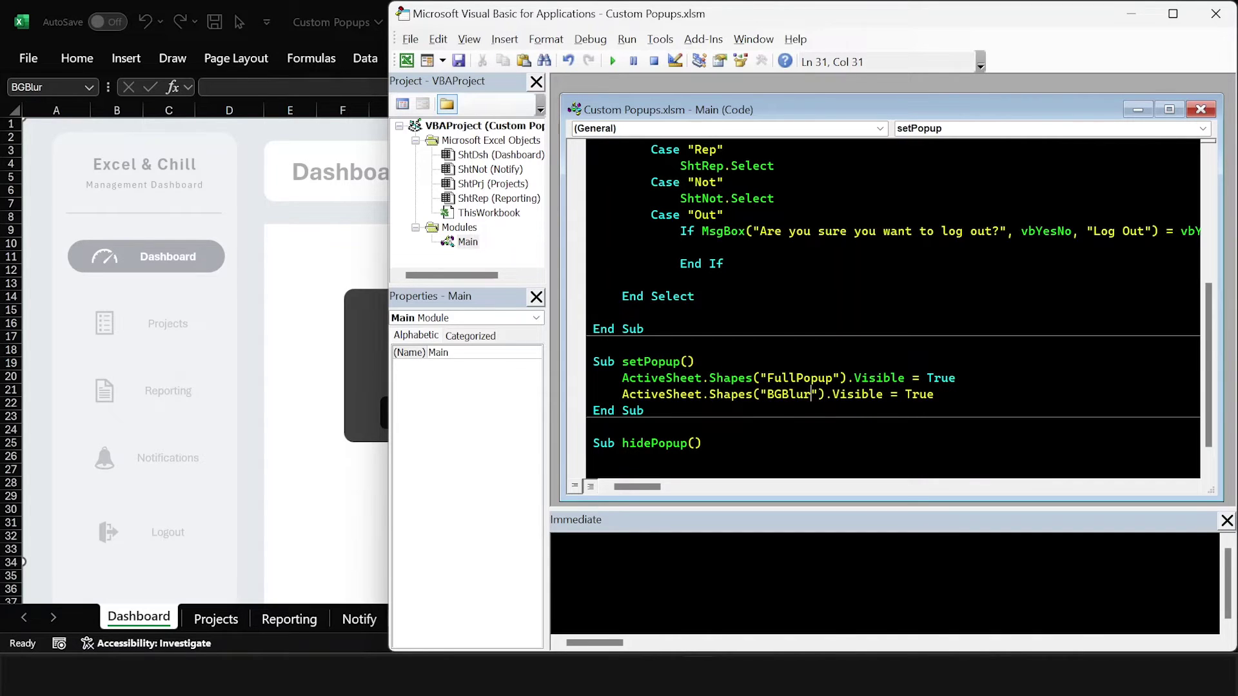
Copy both shape visibility lines from setPopup into the body of hidePopup
drag(935, 394, 623, 378)
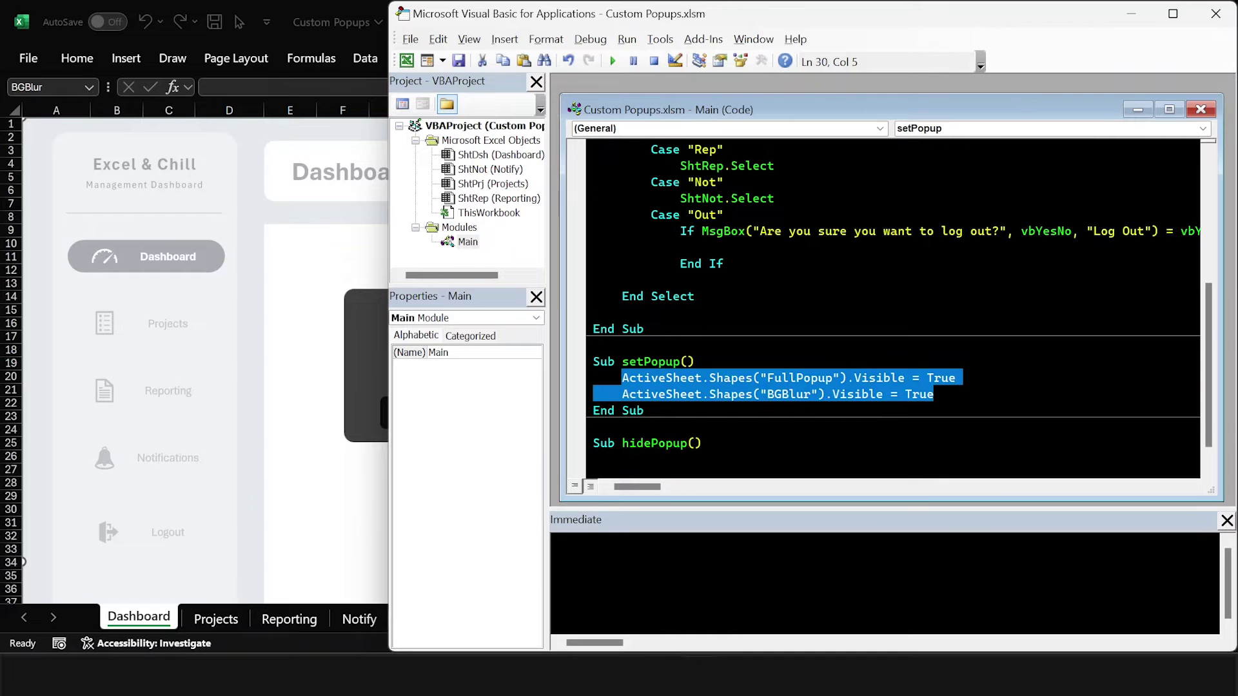
click(594, 459)
key(ctrl+v)
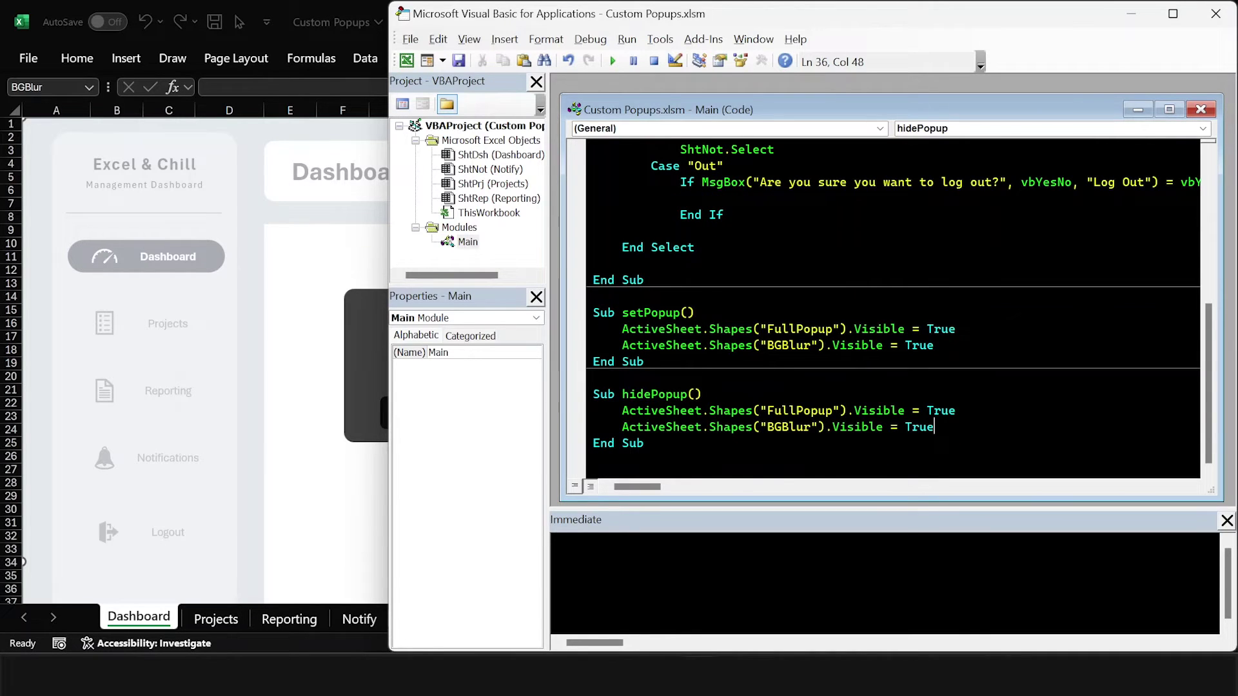
Set the Visible value to False for both FullPopup and BGBlur in hidePopup
double_click(940, 411)
text(false)
key(Down)
key(BackSpace)
key(BackSpace)
key(BackSpace)
key(BackSpace)
text(false)
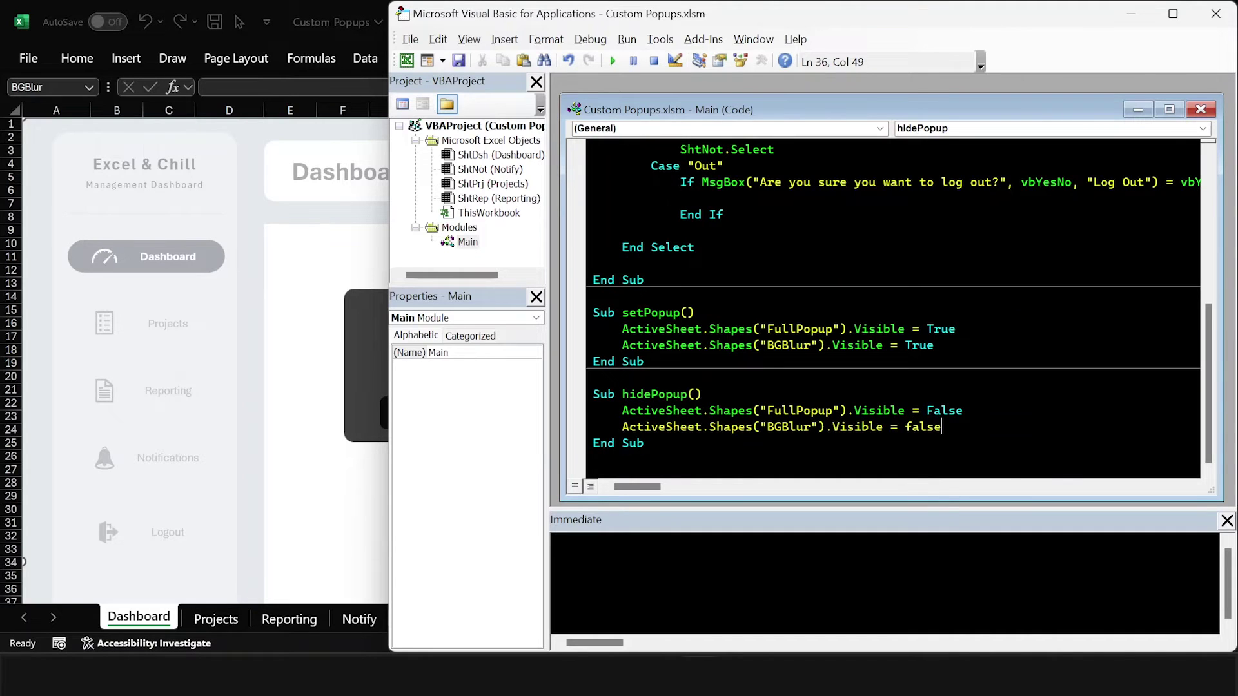
key(Up)
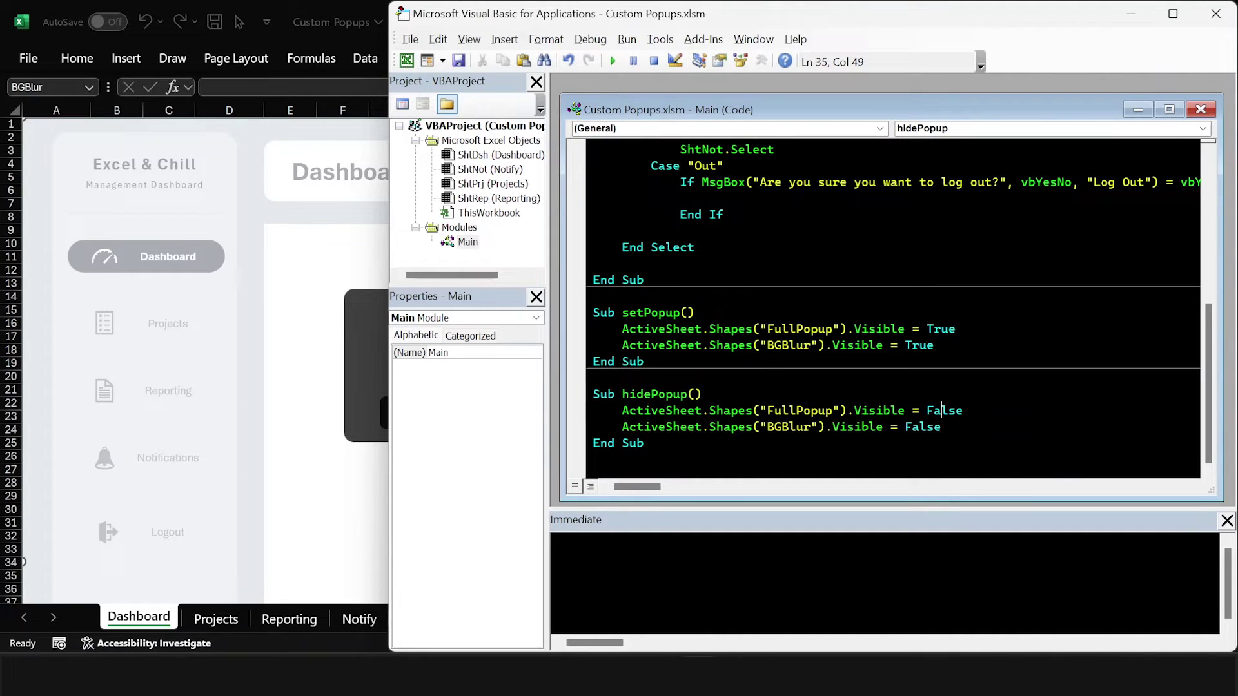
Test the macros by running hidePopup and setPopup, checking the dashboard after each run
key(F5)
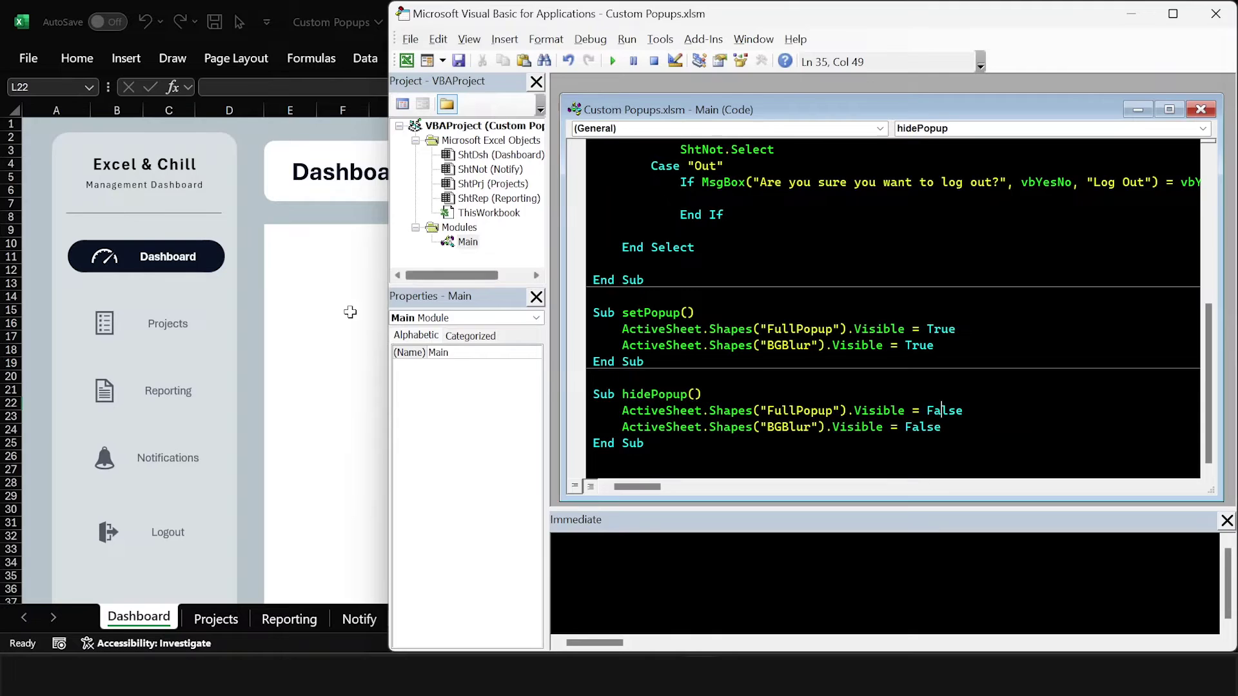
click(297, 338)
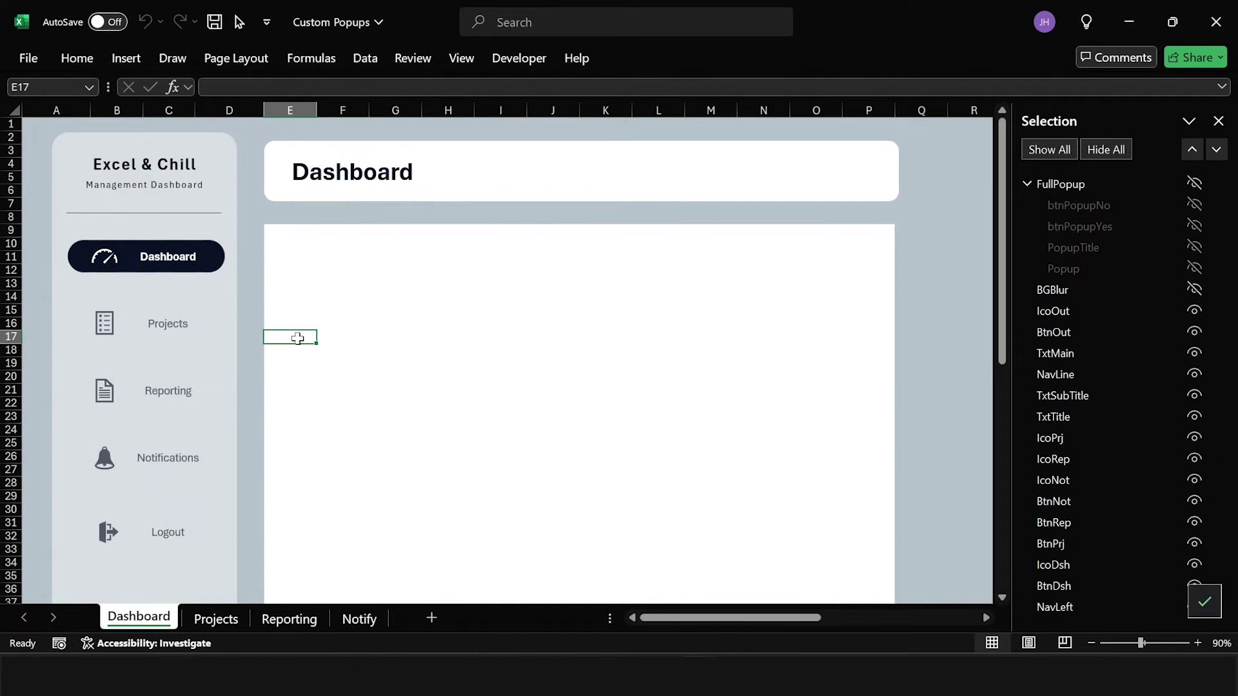
key(alt+F11)
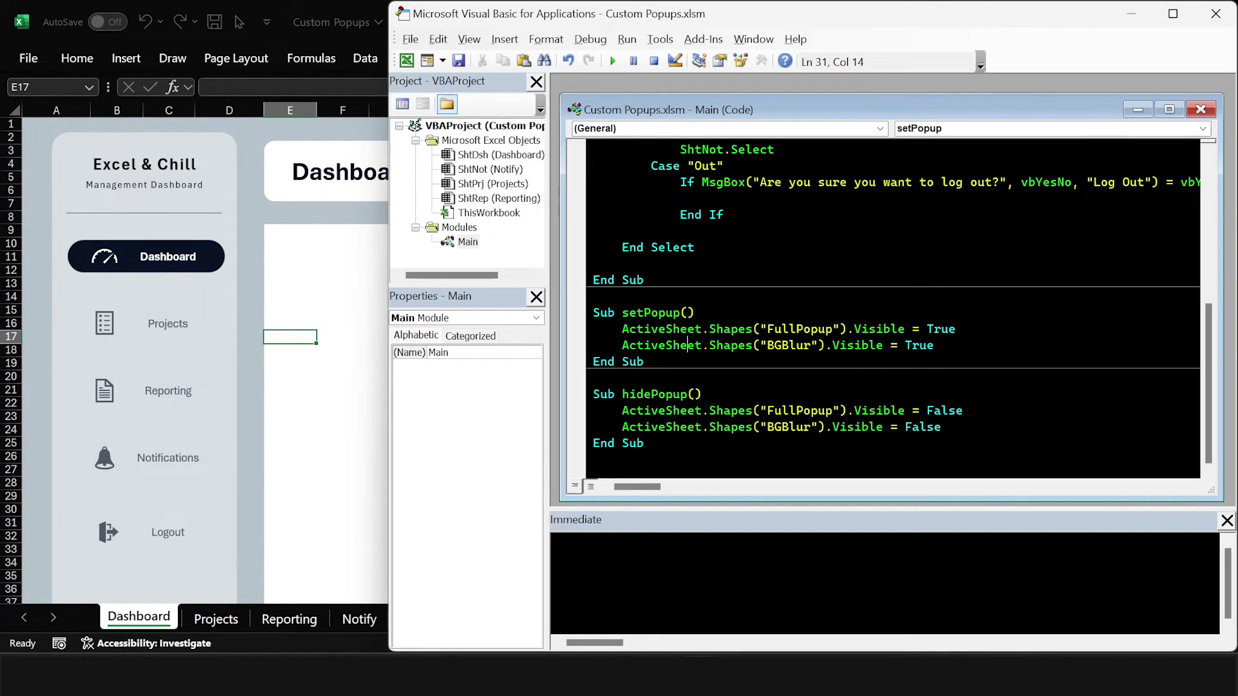
key(F5)
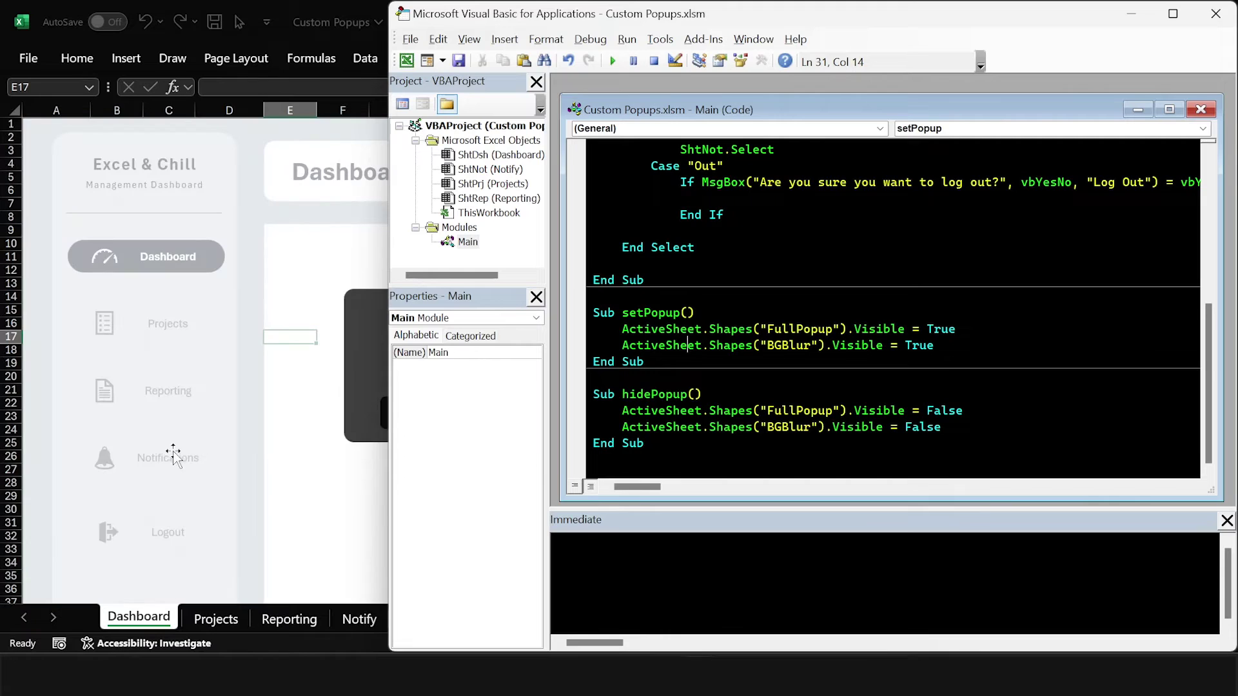
click(294, 294)
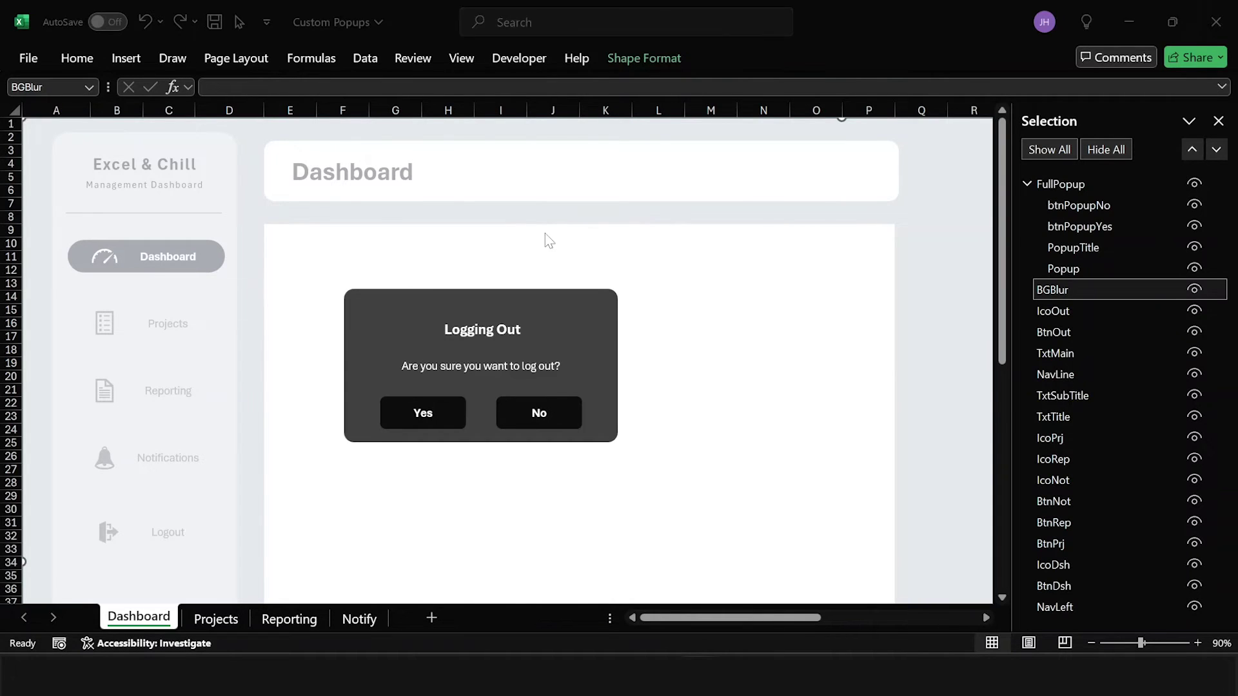
Return to the code and give setPopup the parameters pTitle As String and pText As String, with a blank line below its header
key(alt+Tab)
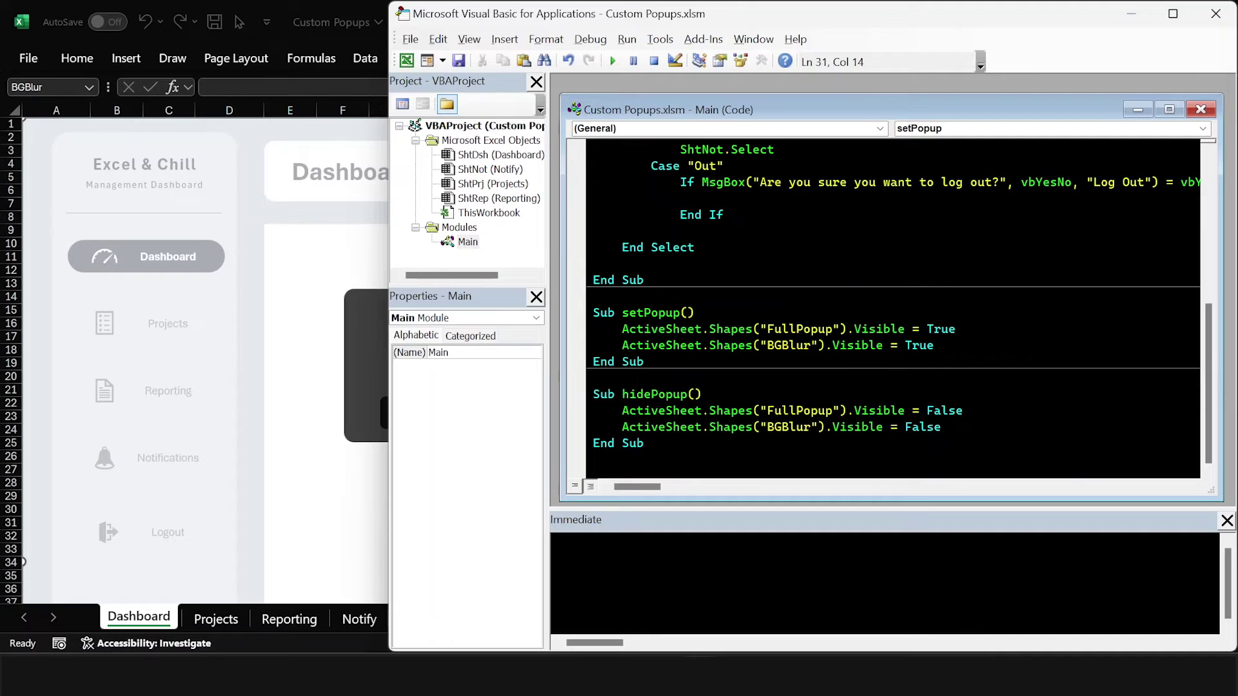
click(688, 312)
text(pTitle as str)
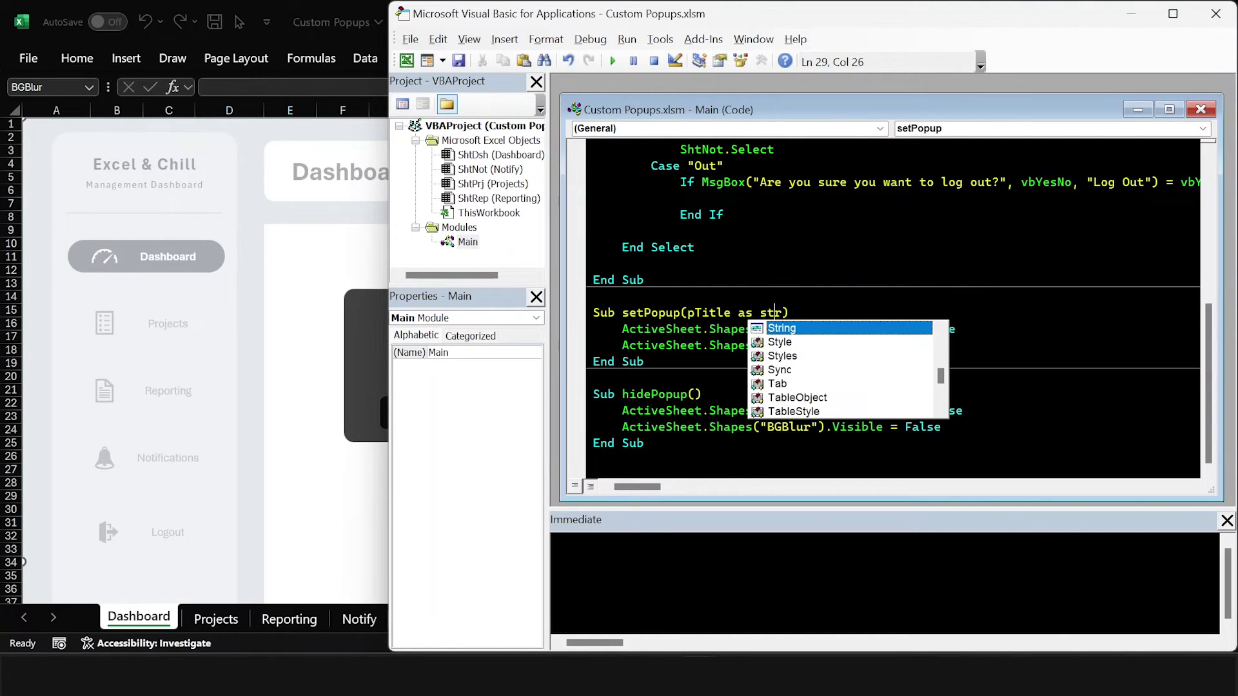
key(Tab)
text(, pText)
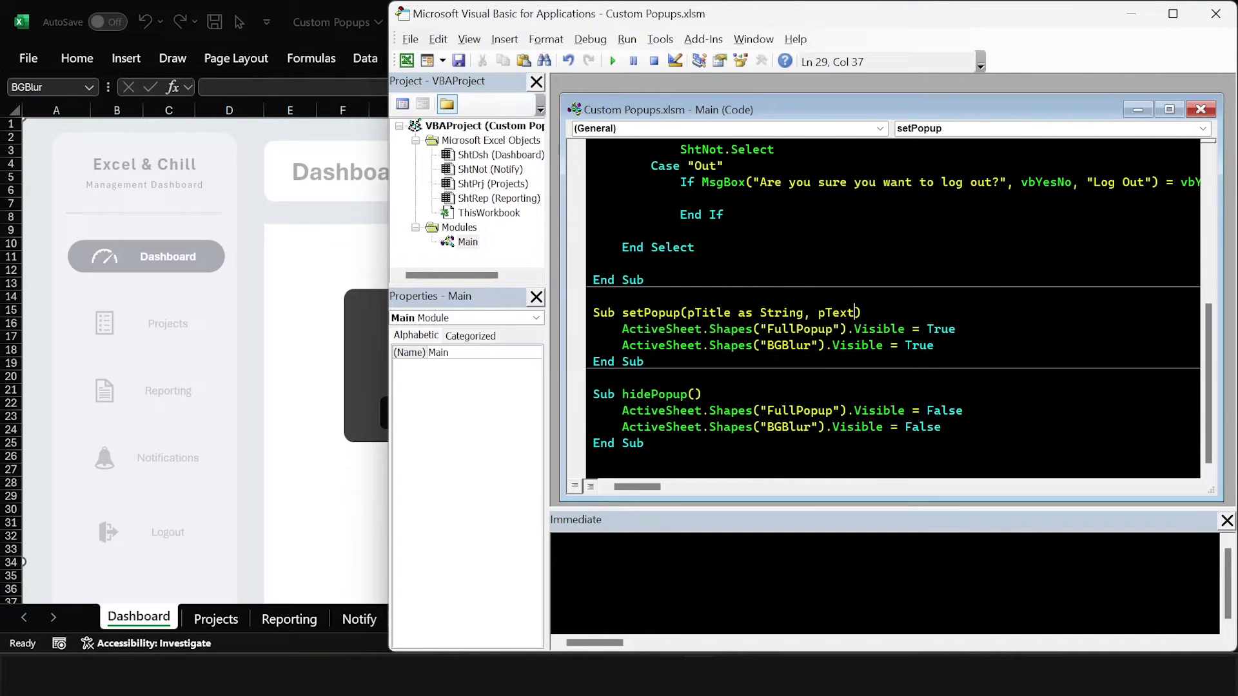
text( as sr)
key(BackSpace)
text(truin)
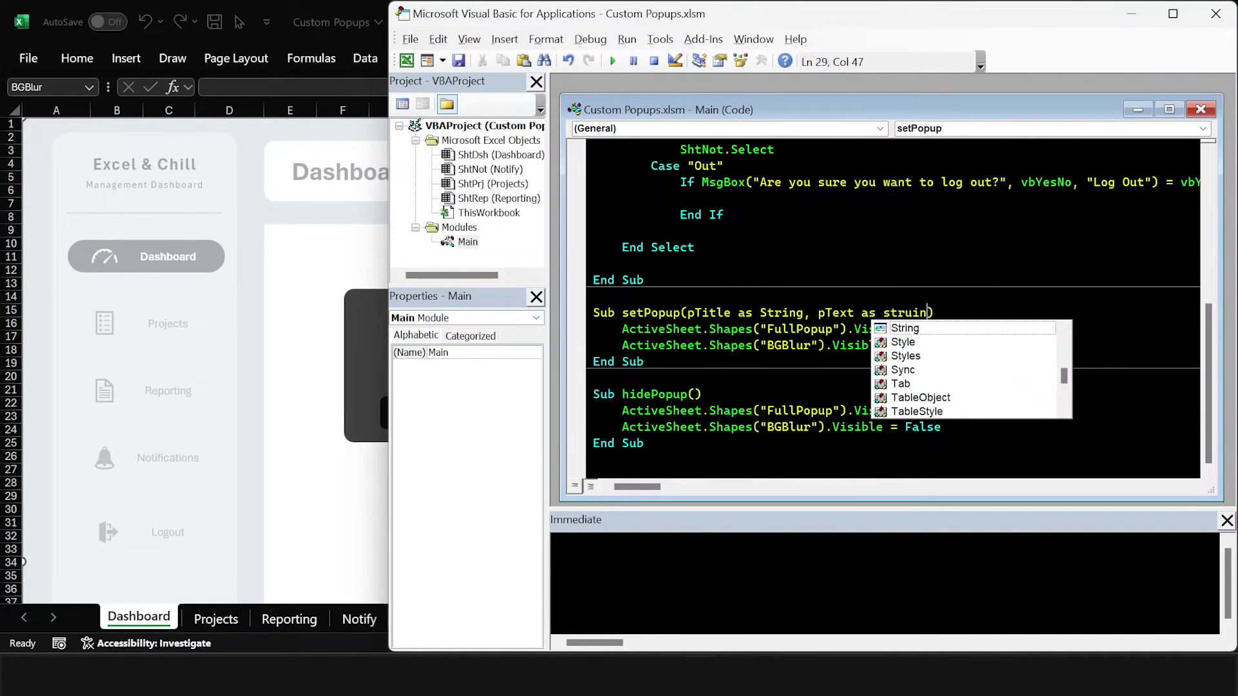
key(Tab)
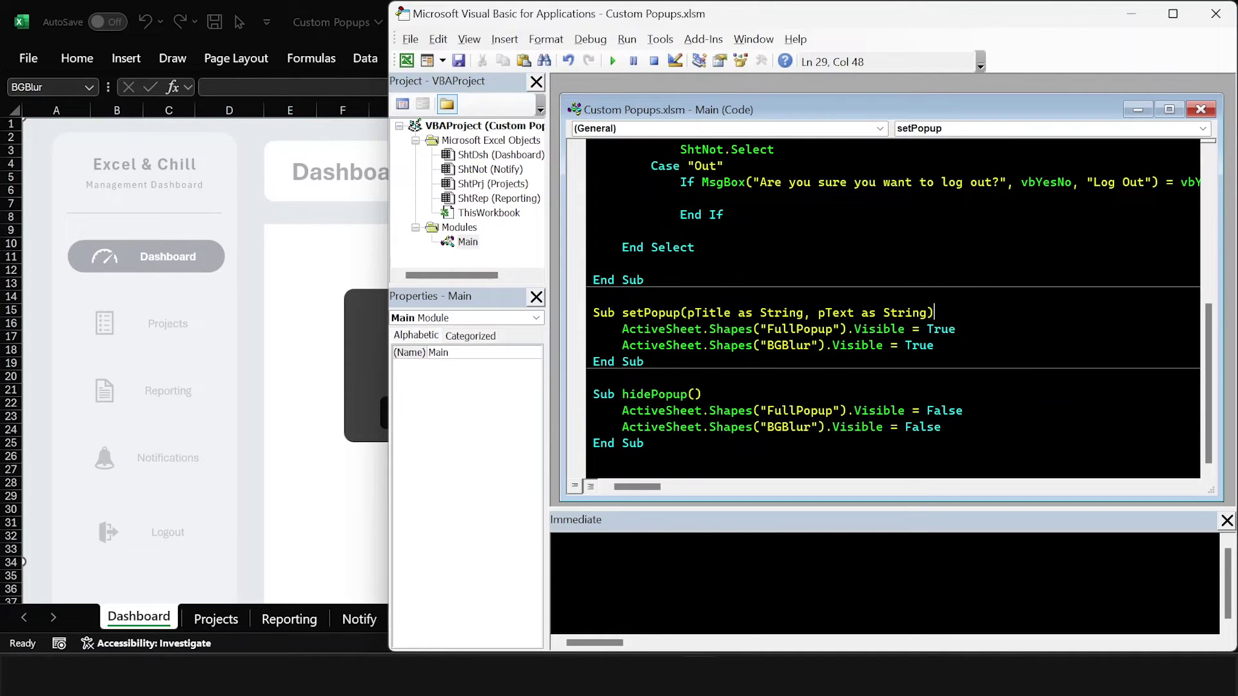
key(Return)
click(935, 361)
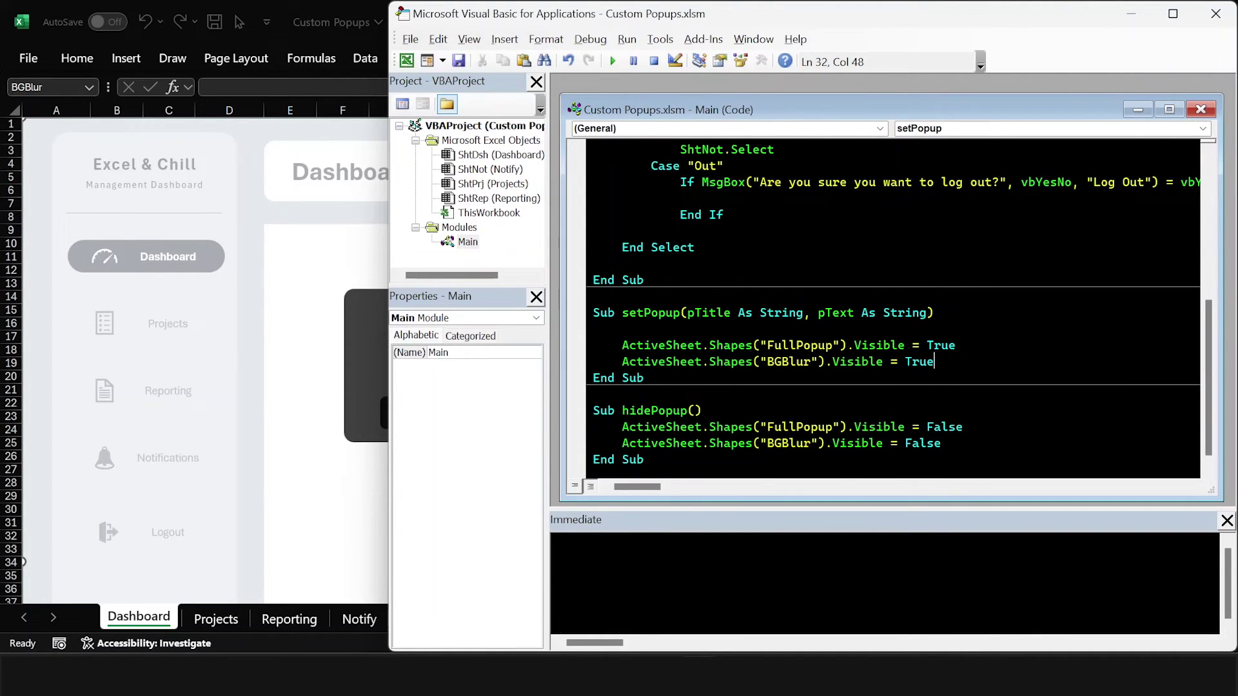
Space out setPopup's body with blank lines above and below the two shape visibility lines
key(Return)
key(Return)
key(Up)
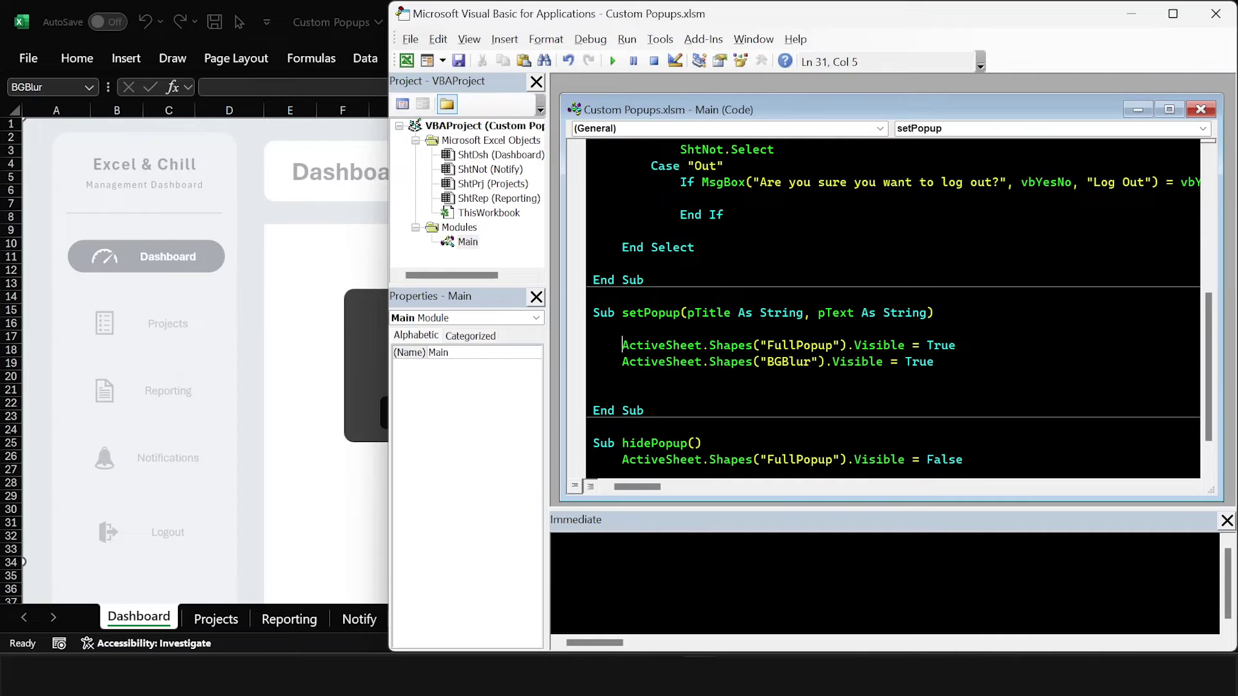
key(Return)
key(Return)
key(Down)
key(End)
key(Delete)
click(622, 361)
click(622, 344)
Above the visibility lines, add ActiveSheet.Shapes("Popup").TextFrame2.TextRange.Characters.Text = pText to setPopup
text(Ac)
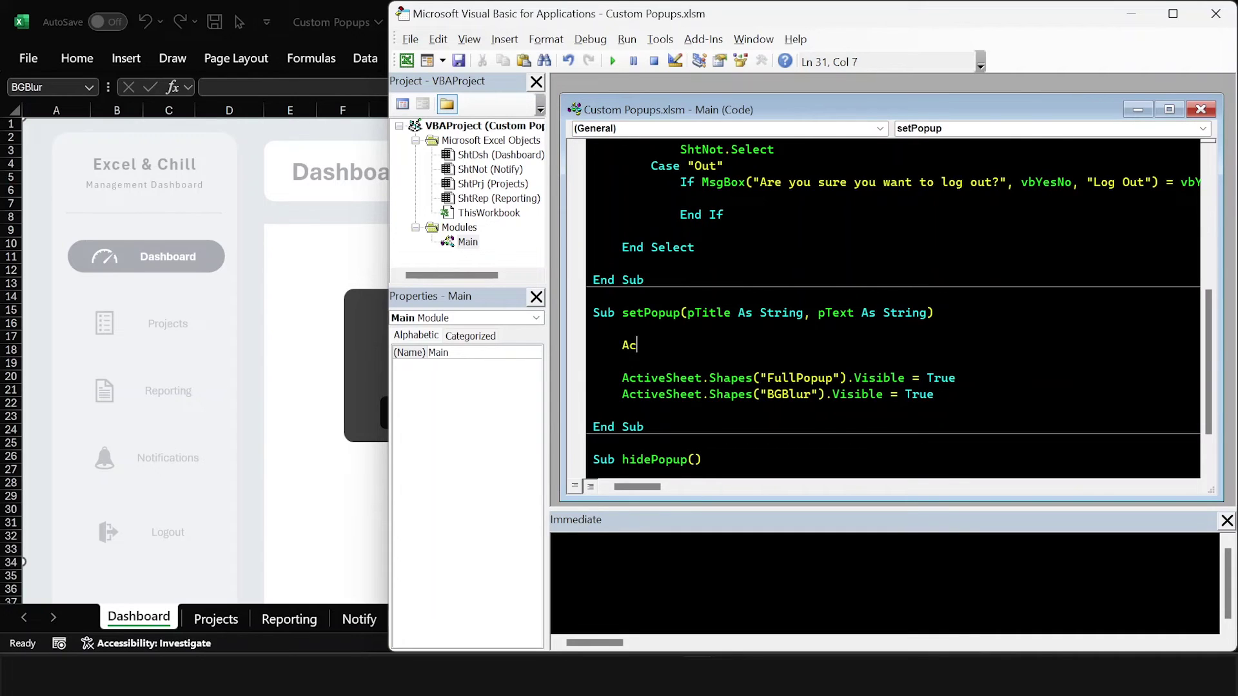
text(tivesheet.shapes()
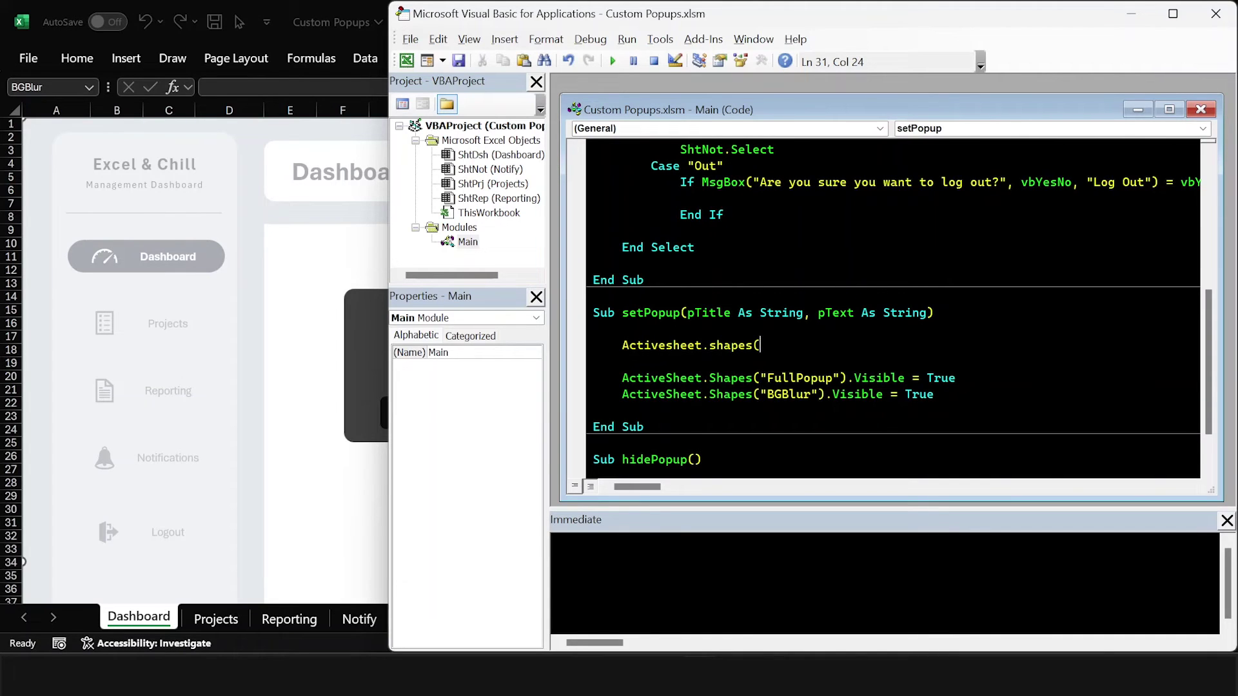
text("Popup:)
key(BackSpace)
text(").textframe)
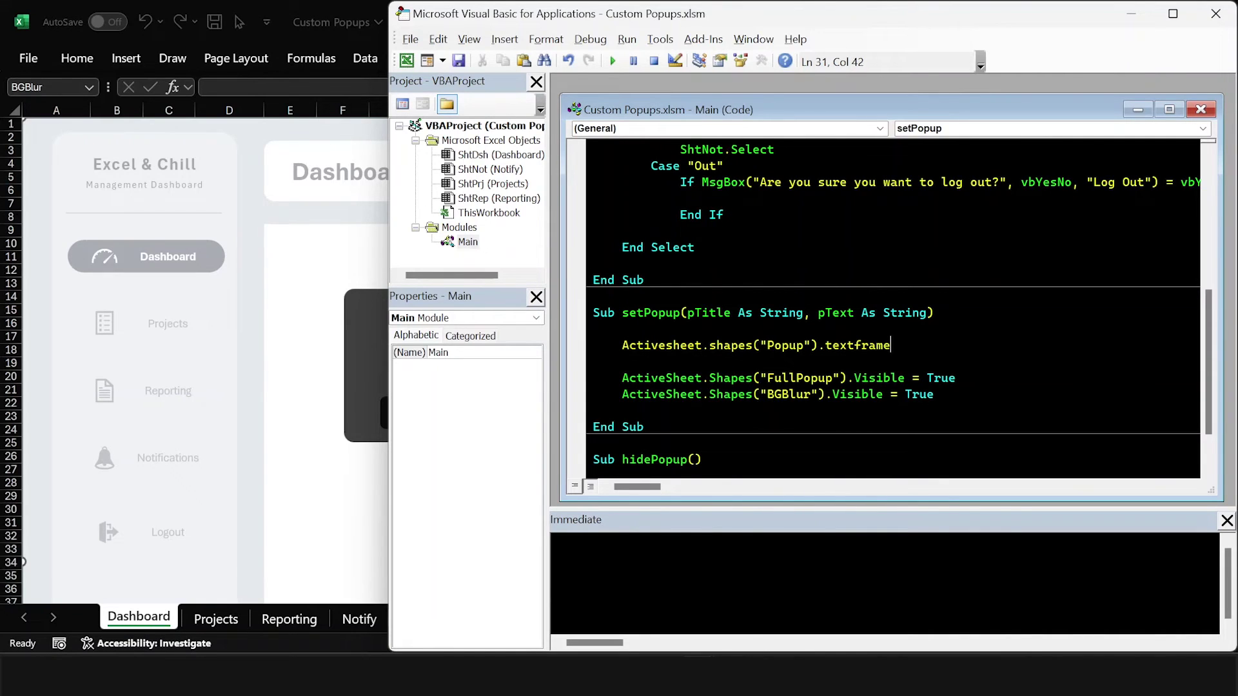
text(2.textrange.characetrs)
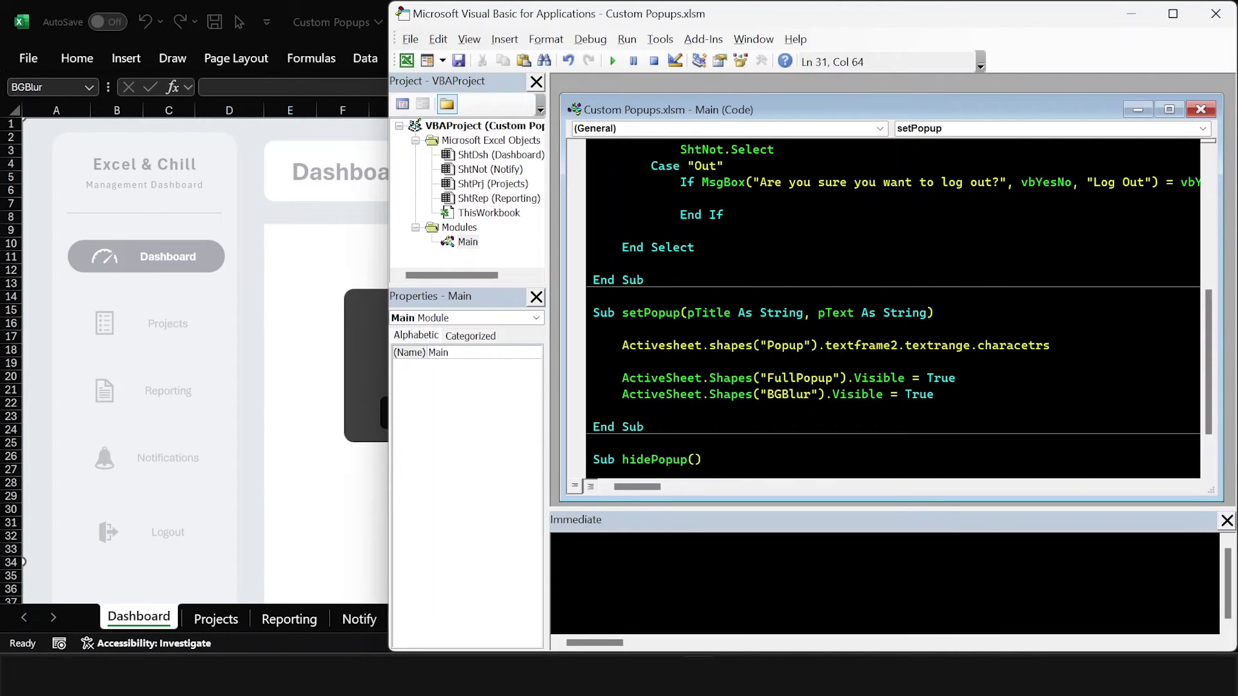
key(BackSpace)
key(BackSpace)
key(BackSpace)
key(BackSpace)
text(te)
key(BackSpace)
key(BackSpace)
text(ters.text = pText)
Duplicate the popup text line directly below itself and make the copy assign pTitle
drag(1146, 346, 623, 347)
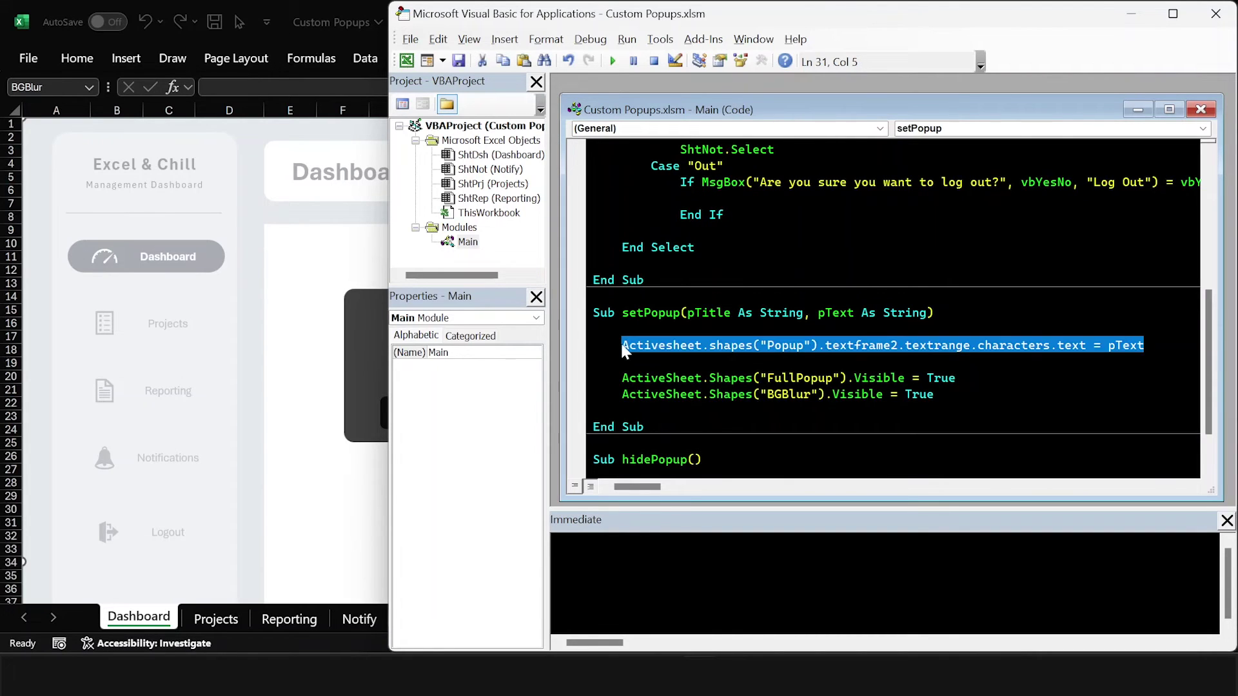
key(ctrl+c)
key(Down)
key(ctrl+v)
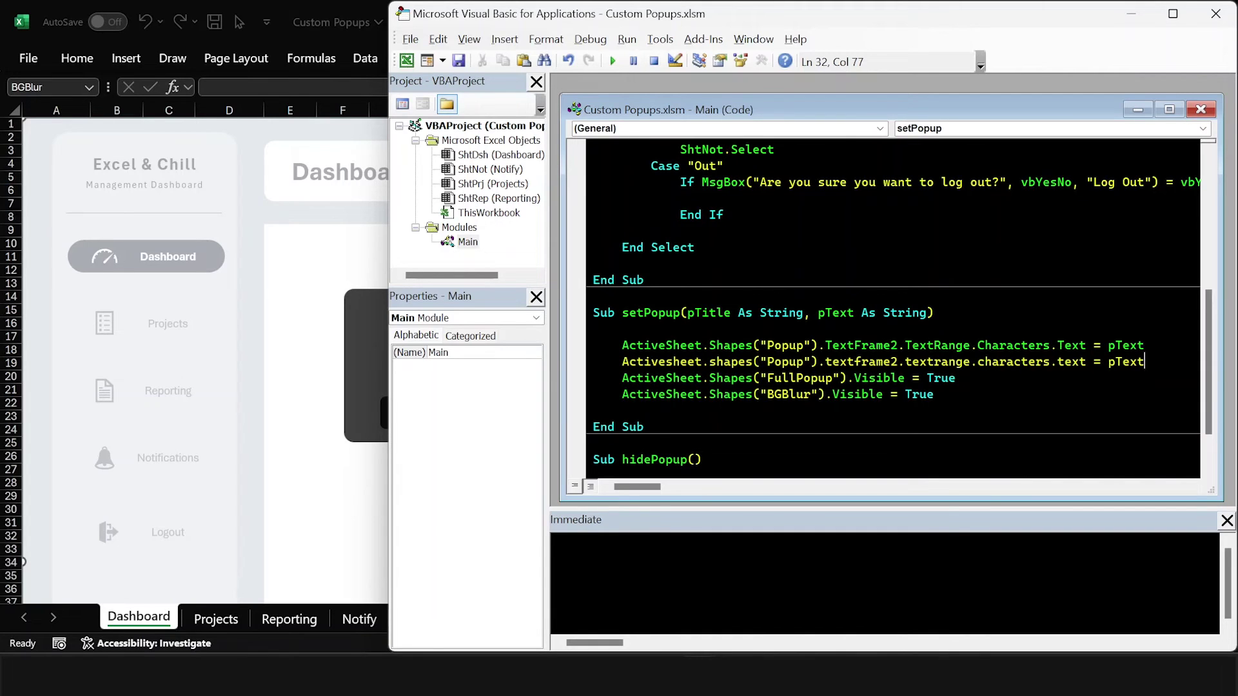
double_click(709, 313)
key(ctrl+c)
double_click(1126, 362)
key(ctrl+v)
Check the title shape's name on the dashboard and change the copied line's shape reference to "PopupTitle"
key(alt+F11)
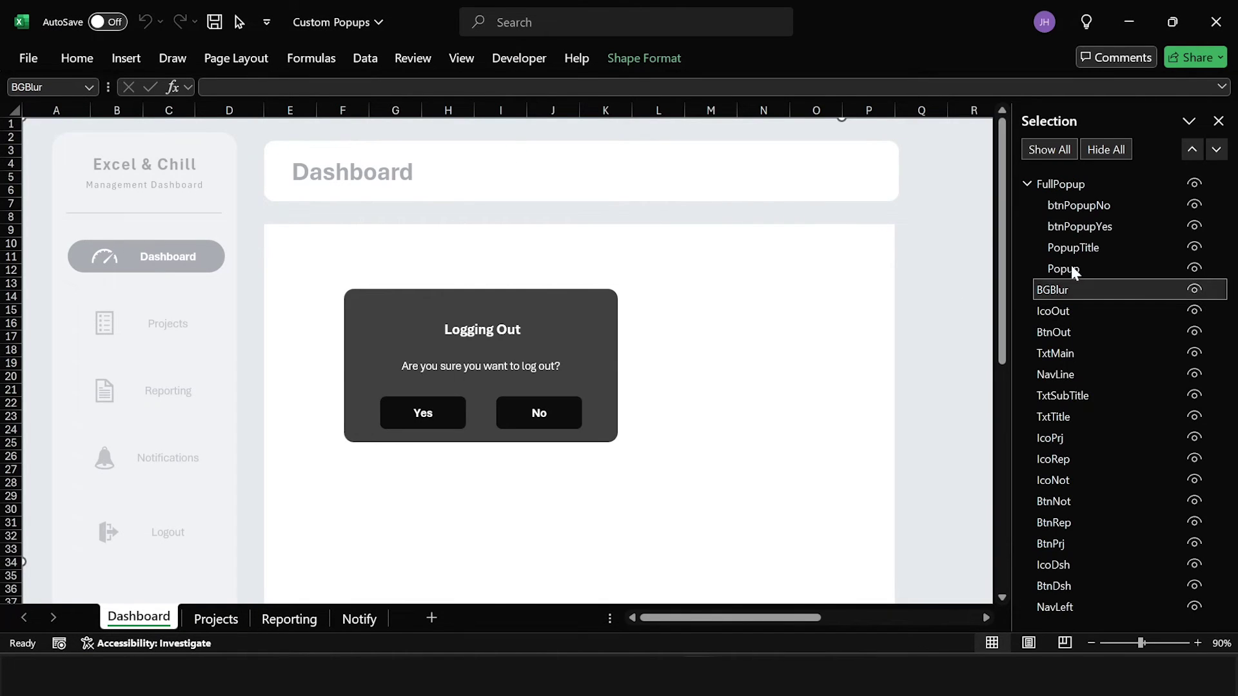
key(alt+F11)
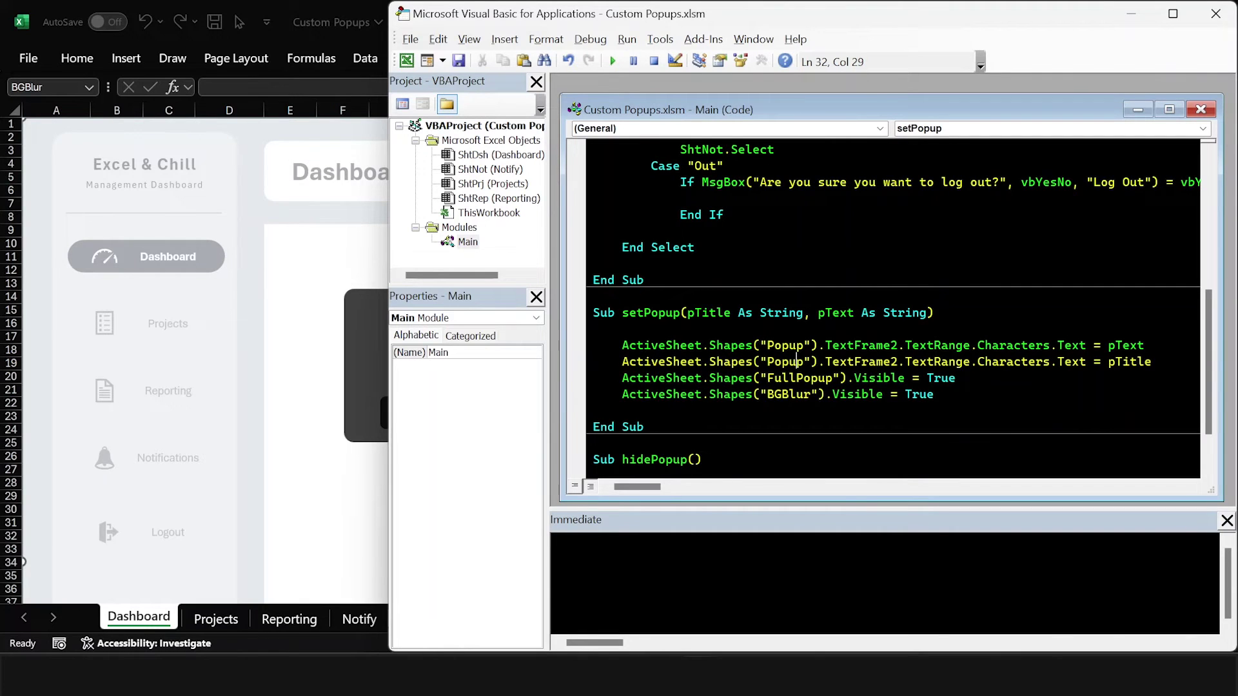
text(Title)
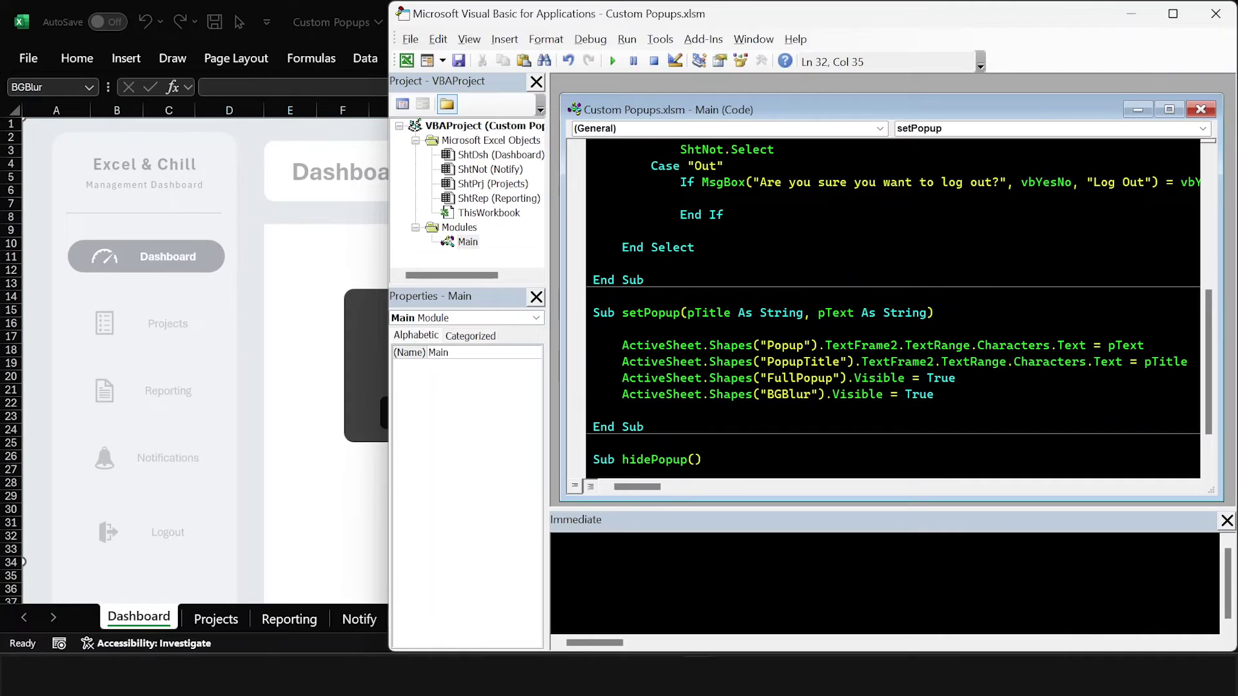
Test setPopup from the Immediate window with "New Title" and "Popup text here", and check the popup on the dashboard
key(ctrl+g)
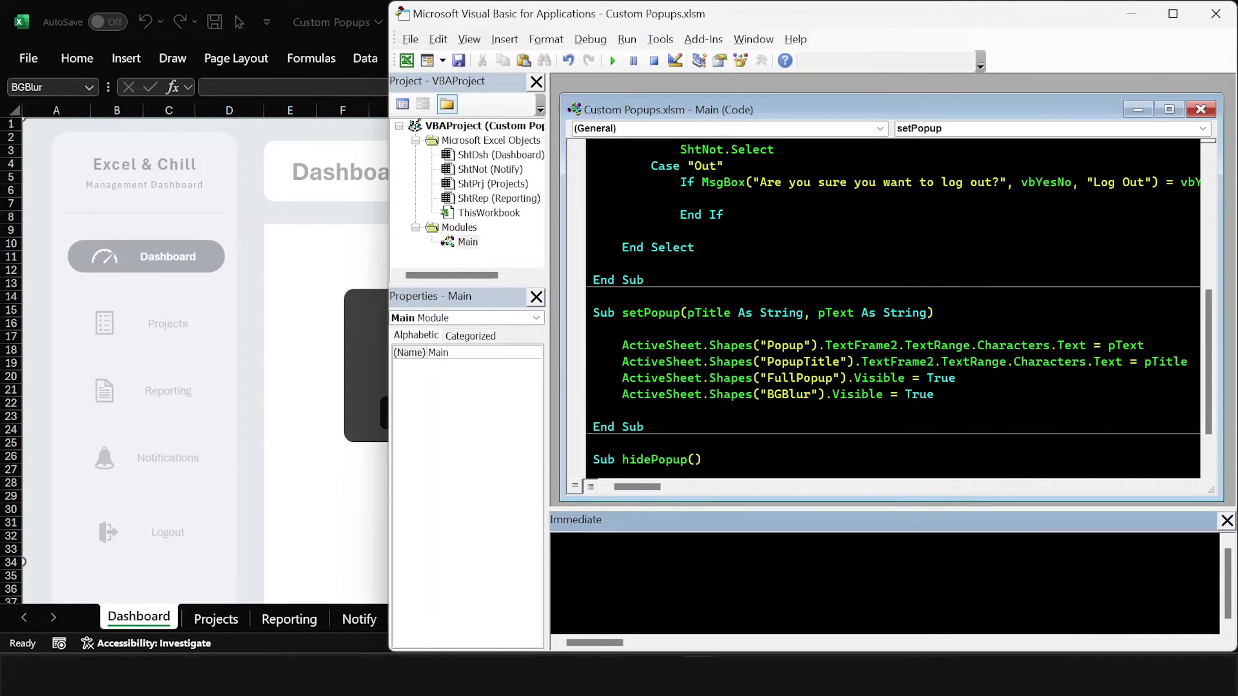
text(setPopup "New Title", ")
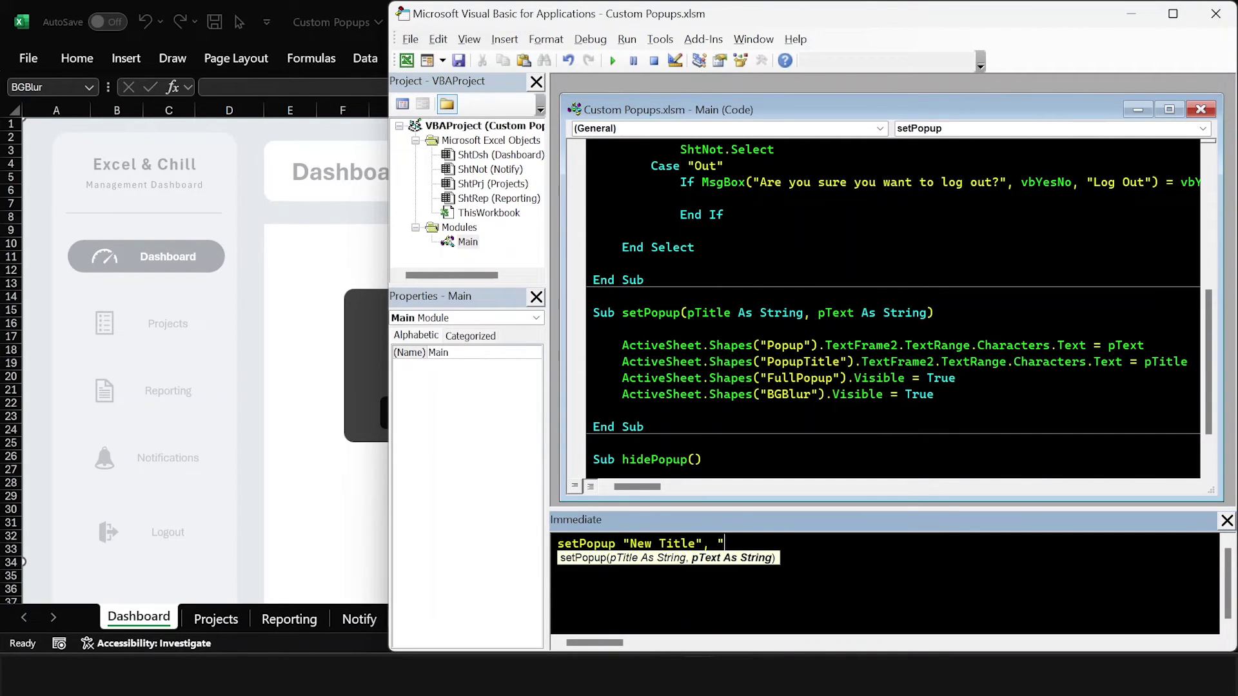
text(Popup text here")
key(Return)
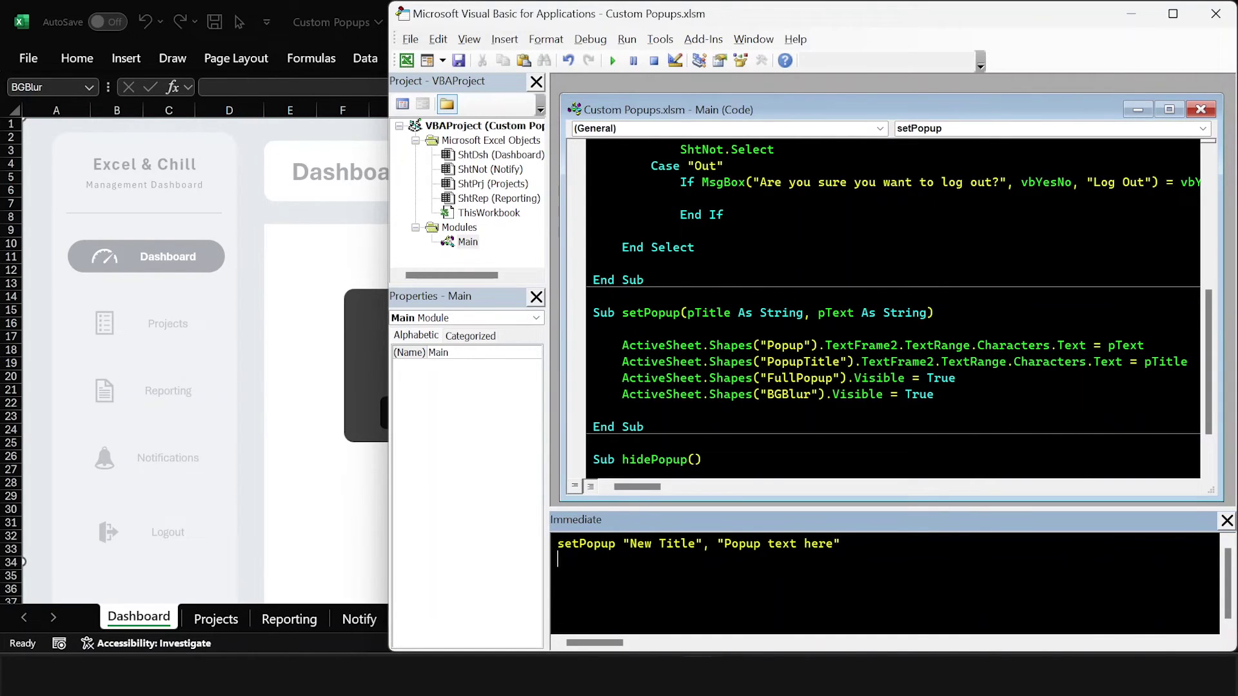
click(299, 574)
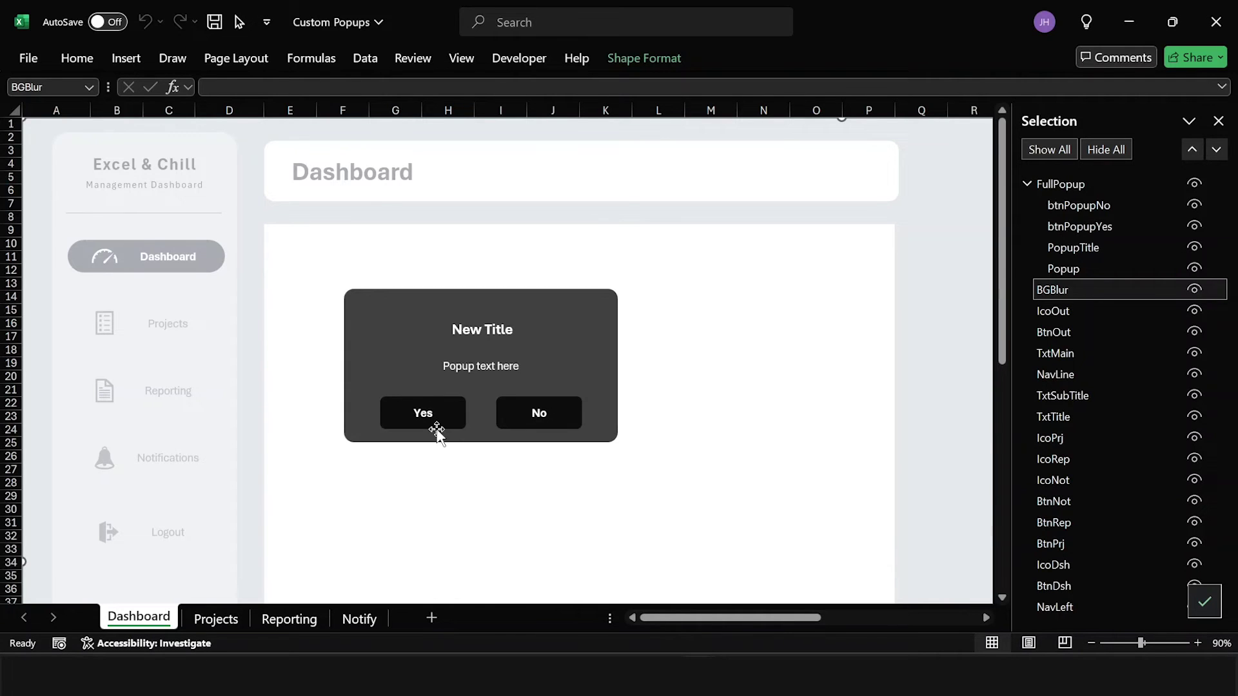
Return to the code and delete the MsgBox If block under Case "Out" in BtnClick
key(alt+F11)
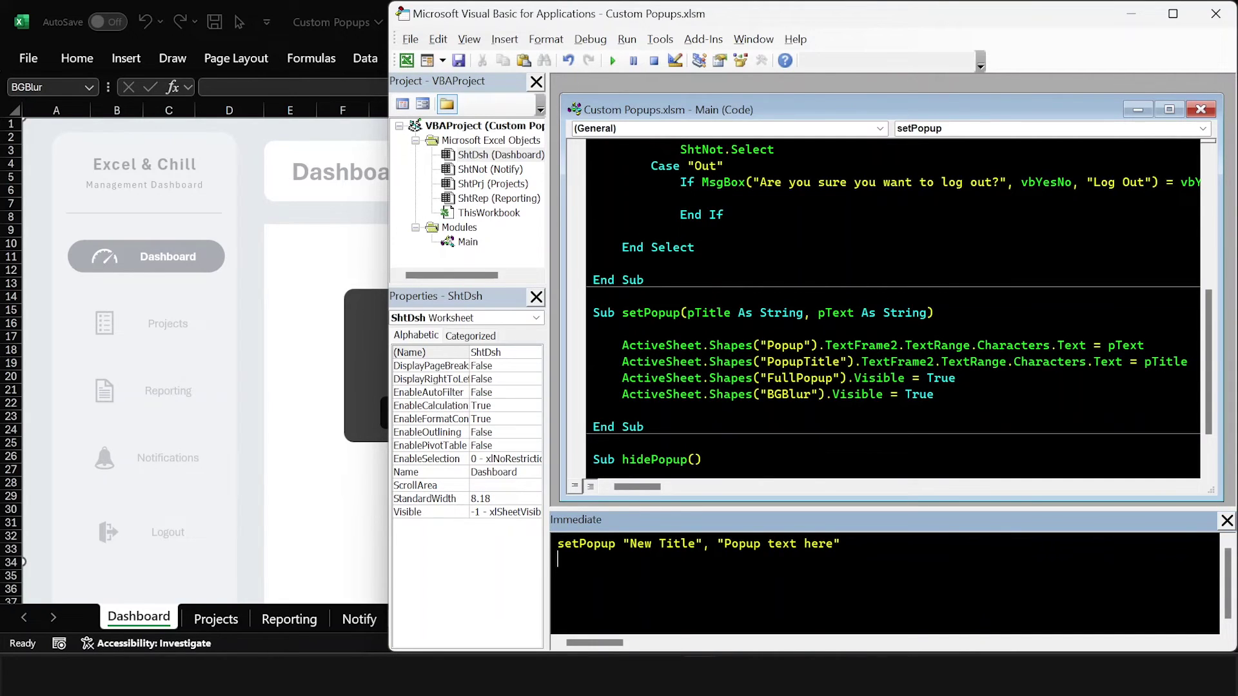
scroll(893, 303, up, 4)
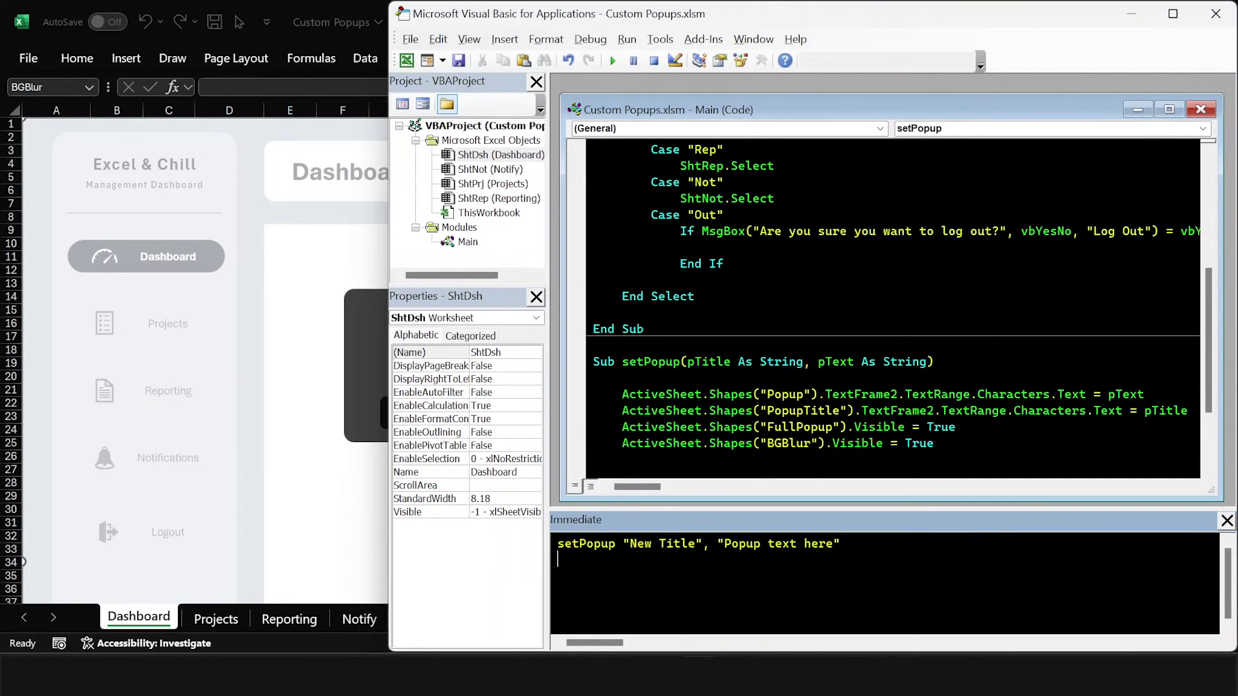
scroll(893, 304, up, 2)
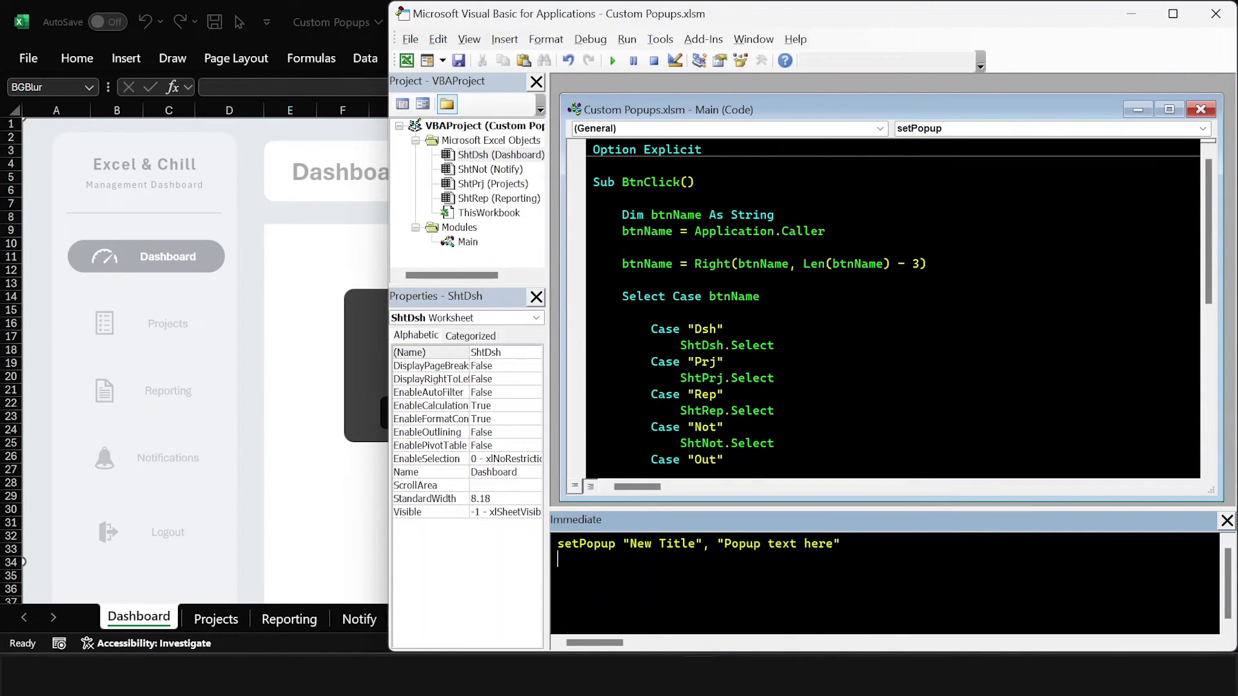
scroll(893, 310, down, 2)
double_click(705, 362)
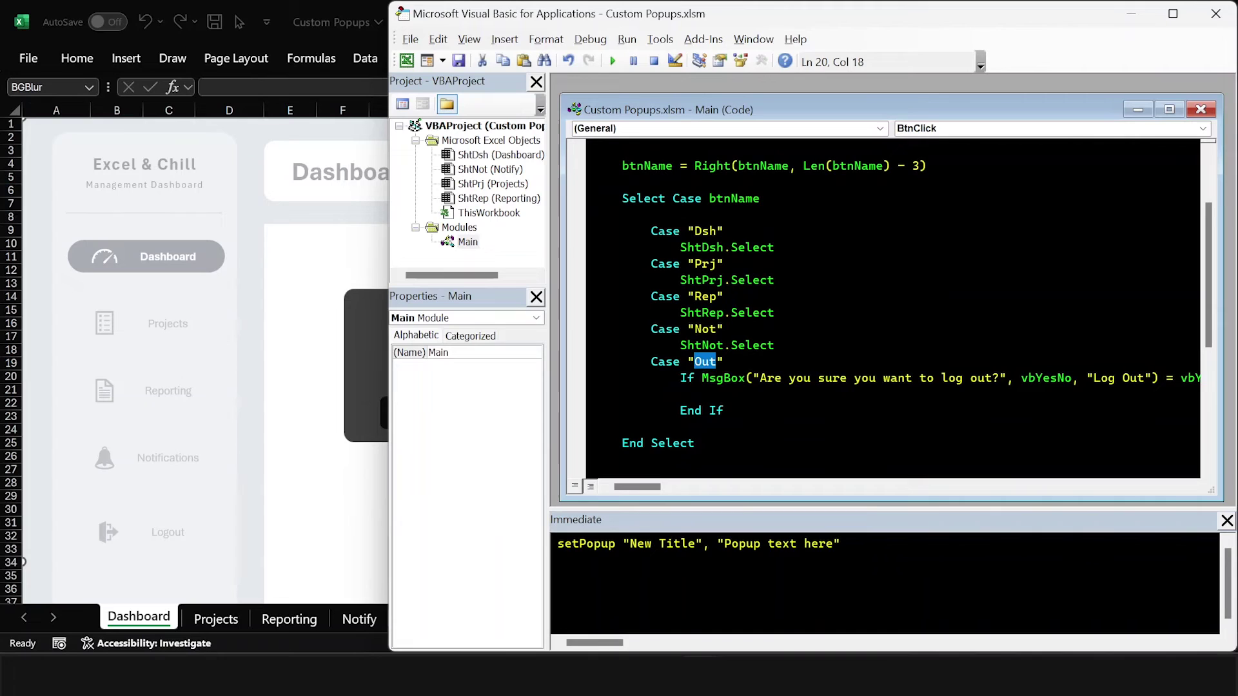
drag(650, 362, 716, 379)
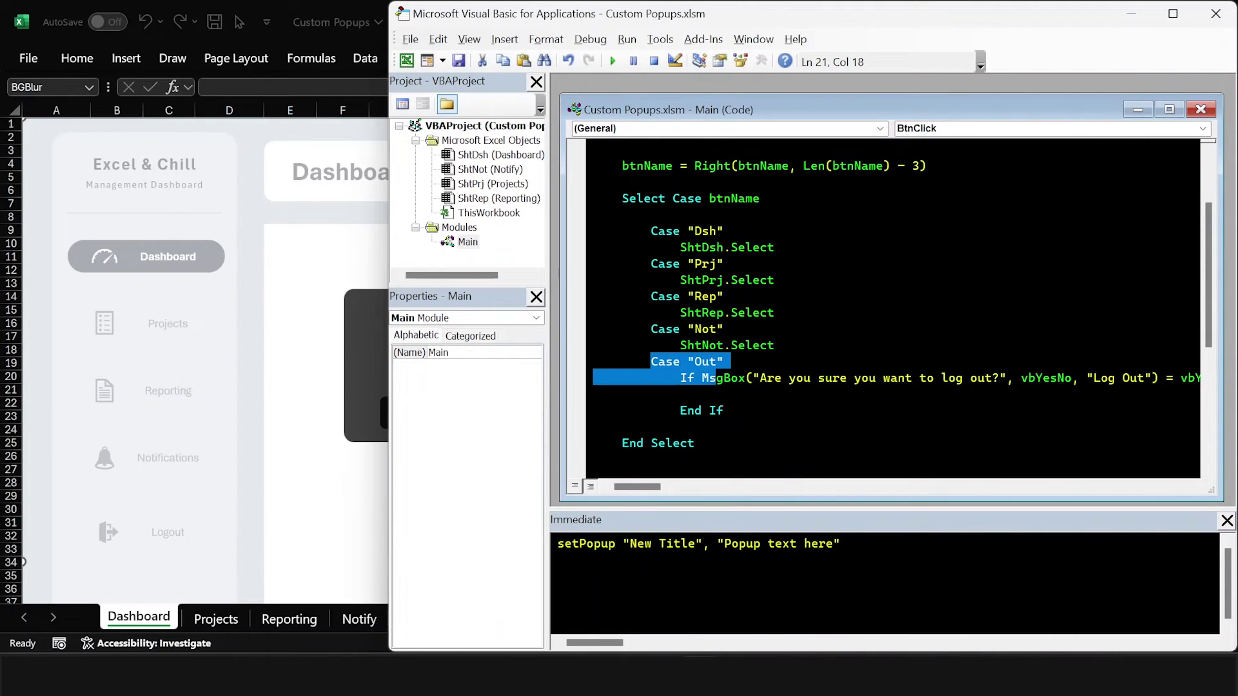
click(709, 392)
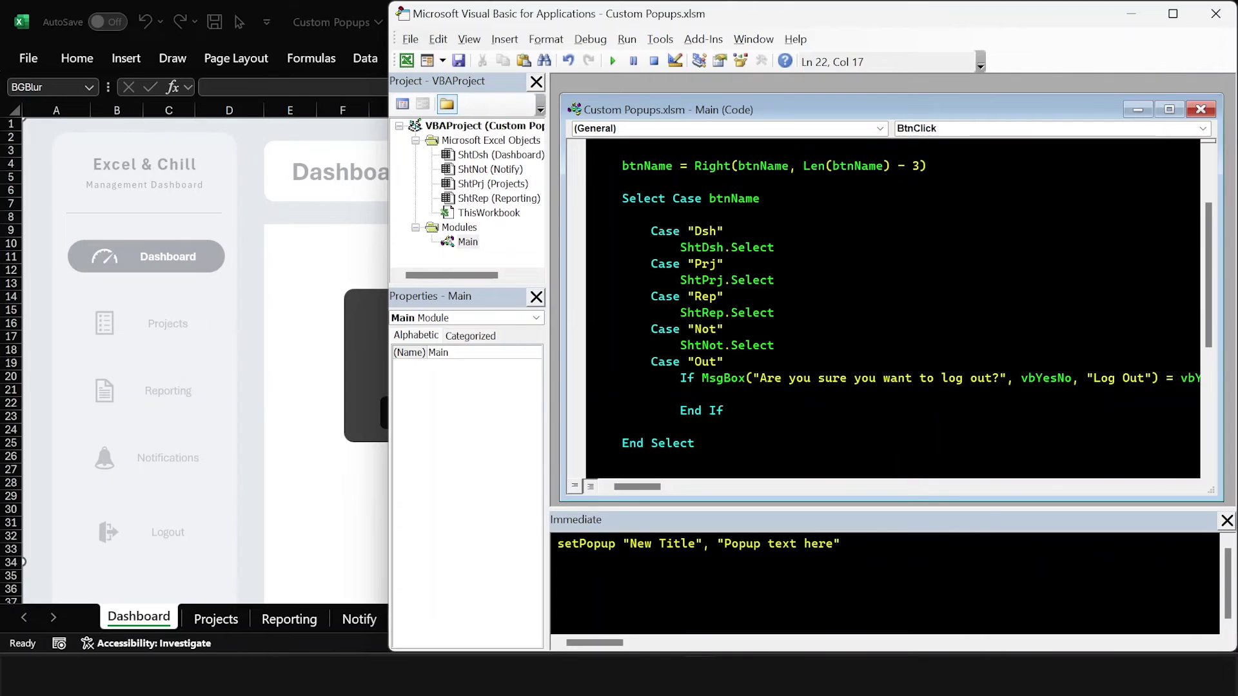
scroll(893, 309, right, 5)
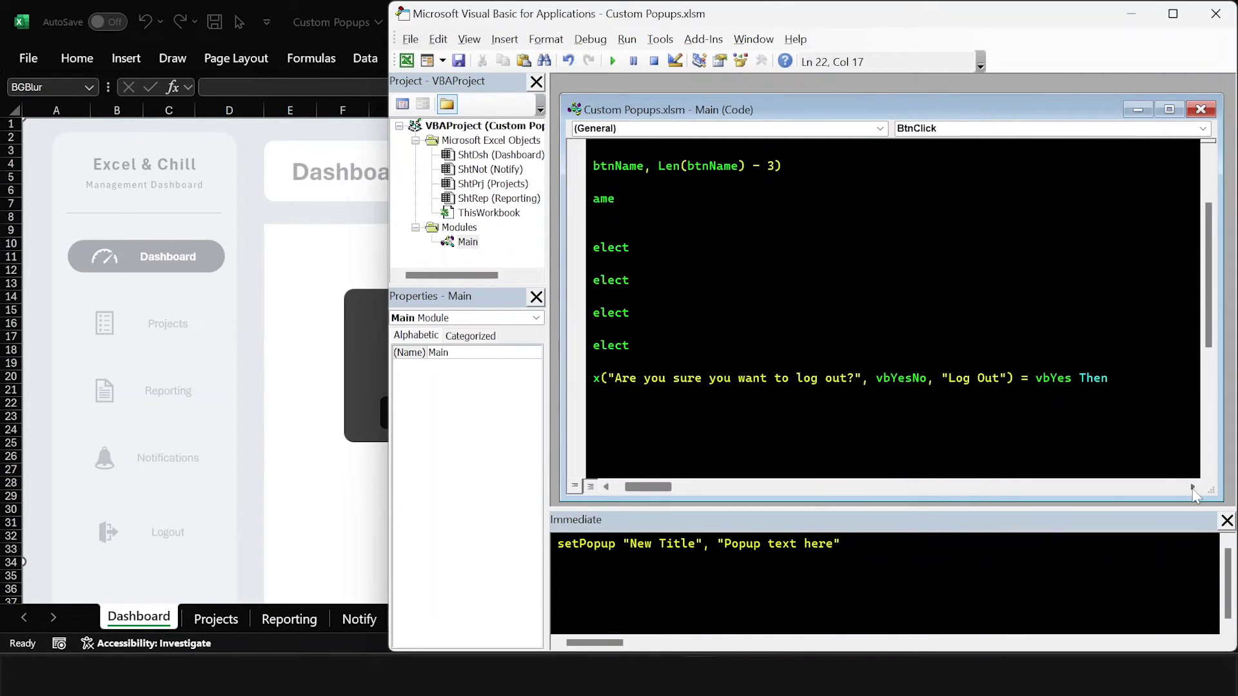
drag(662, 487, 641, 490)
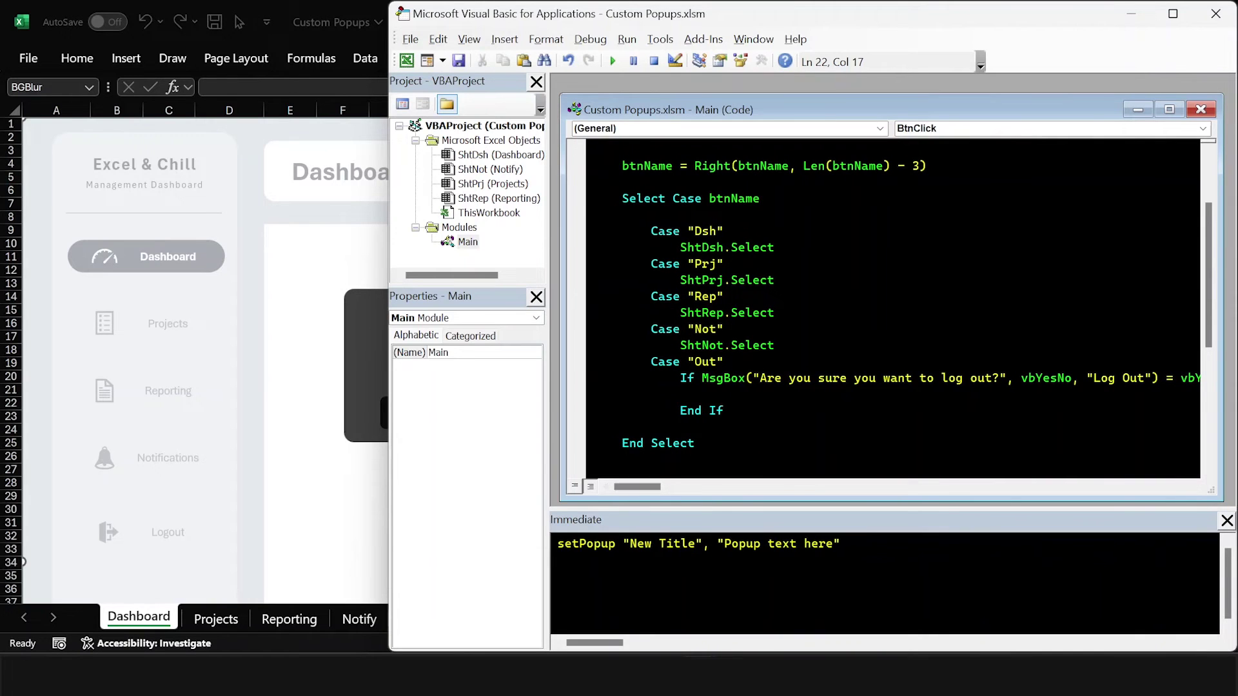
drag(724, 410, 680, 378)
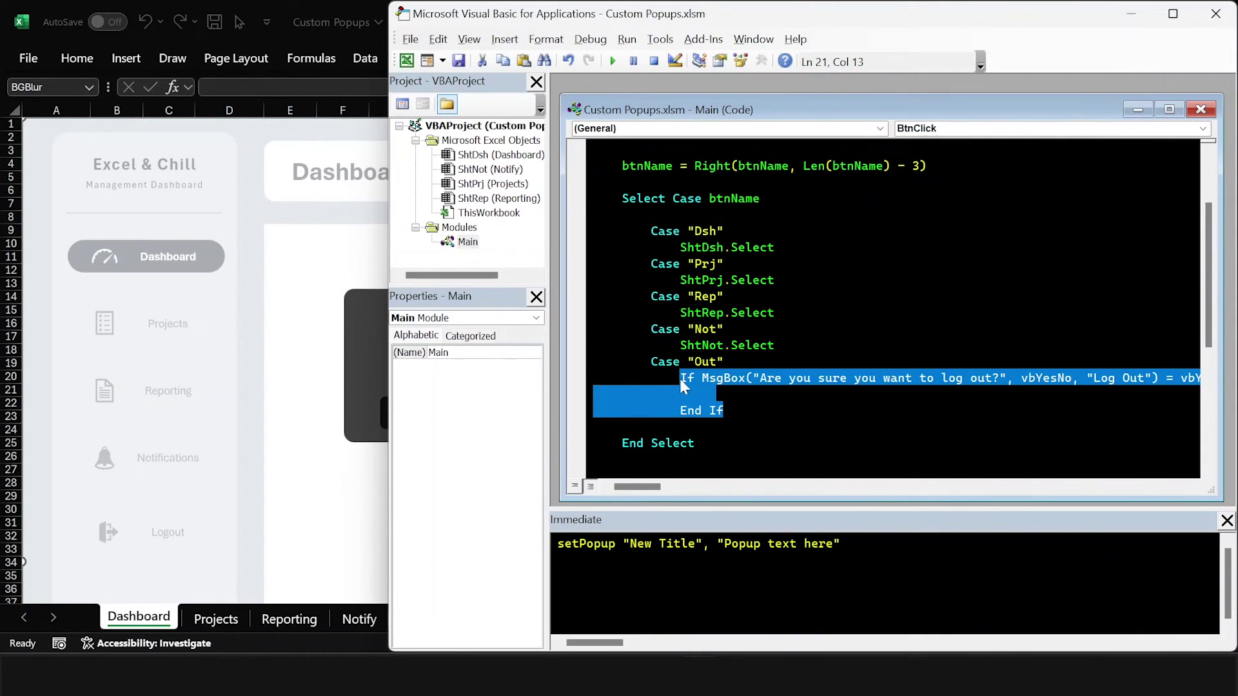
key(Delete)
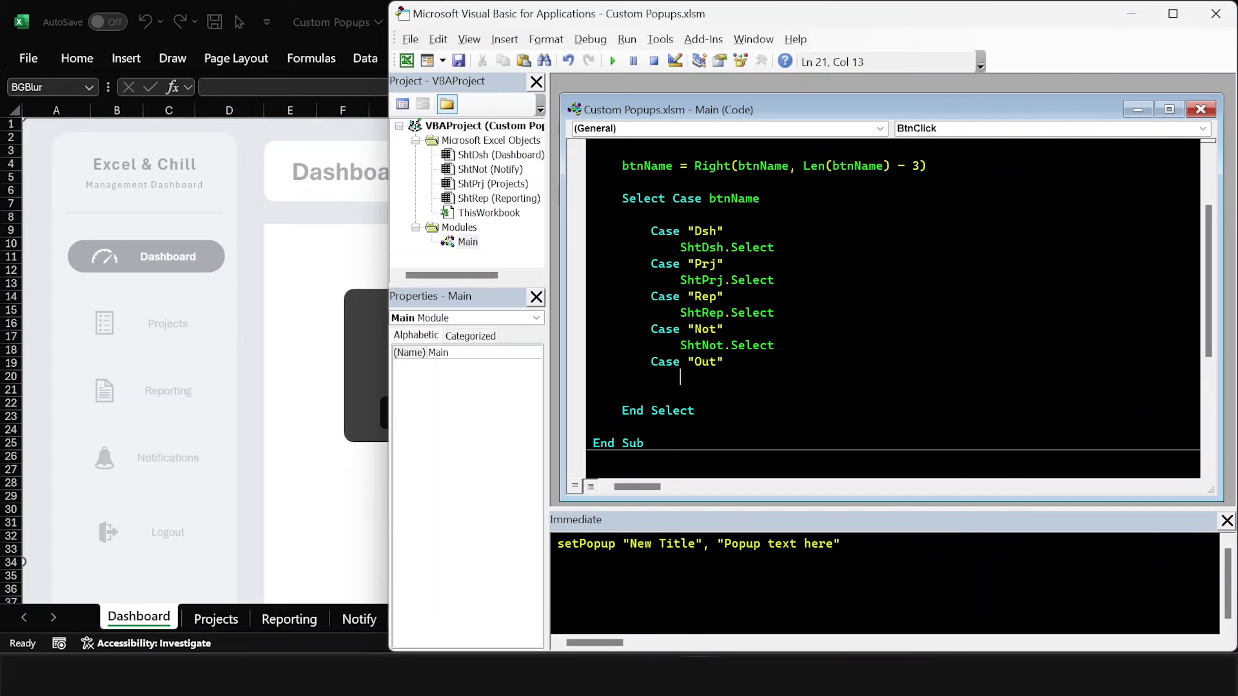
Under Case "Out", call setPopup with the title "Logging Out" and the text "Are you sure you want to log out?"
text(call setPopup(")
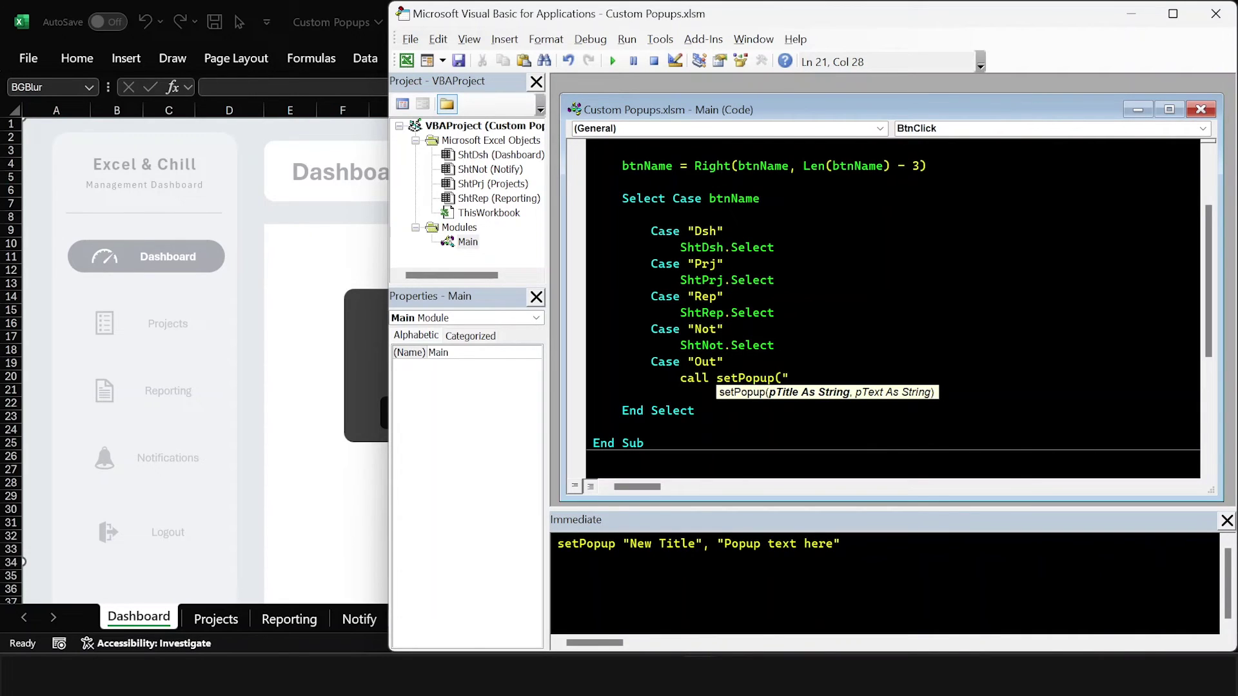
text(Logging Out", )
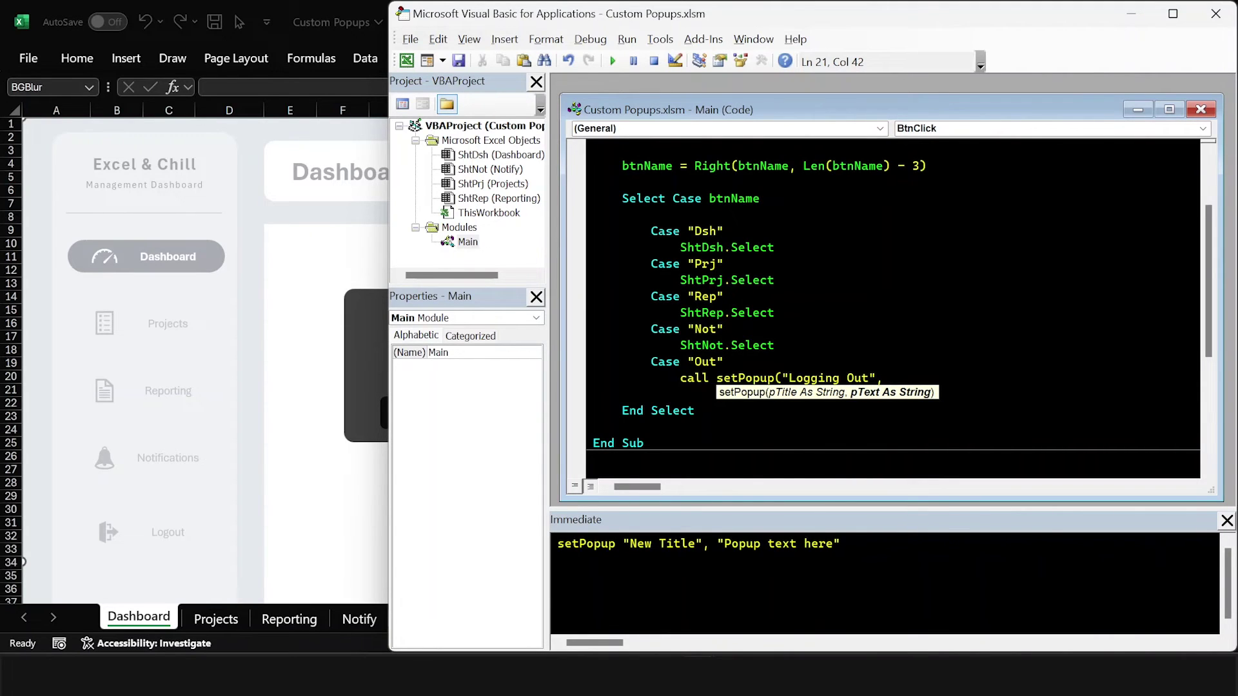
text("Are you sure you want to log )
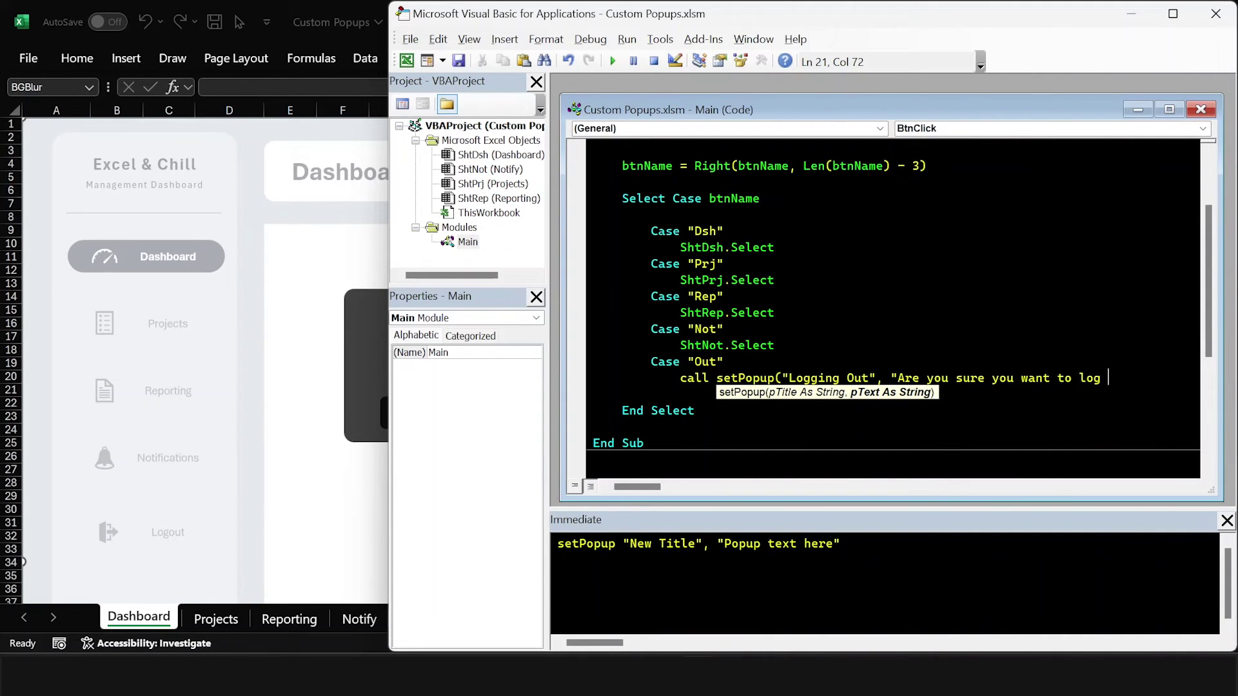
text(out?"))
click(724, 362)
Run hidePopup to clear the popup, and test the Logout button on the dashboard
scroll(893, 309, down, 5)
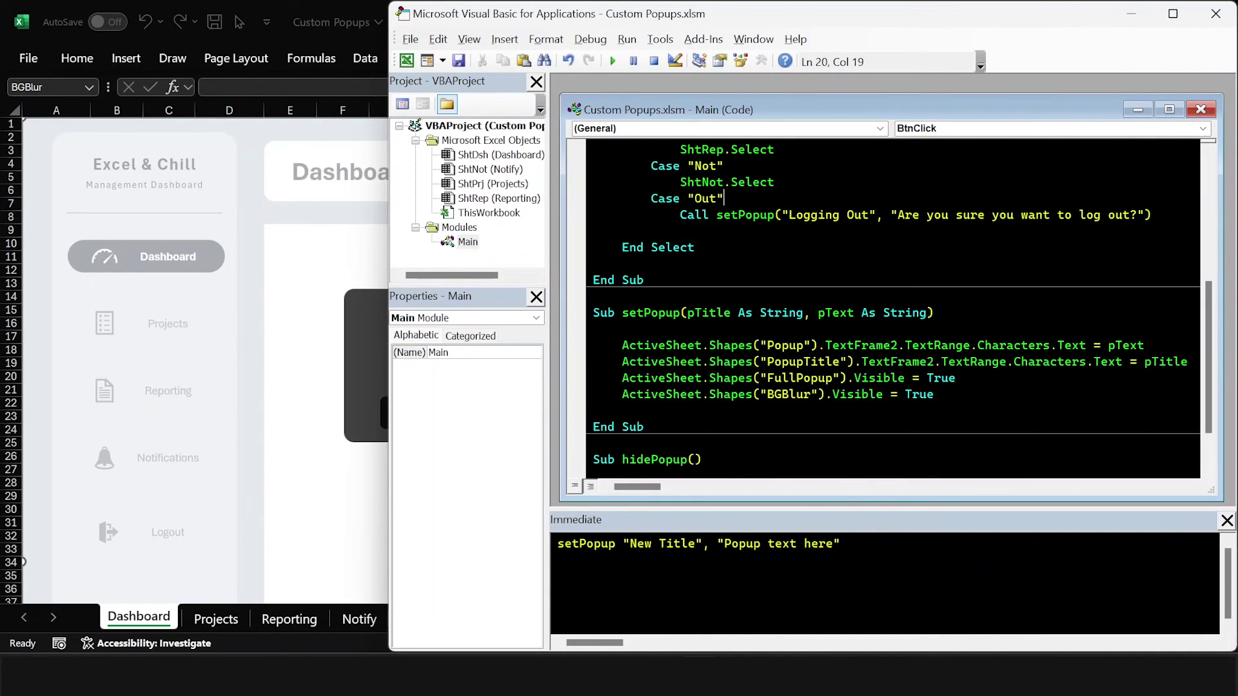
click(681, 394)
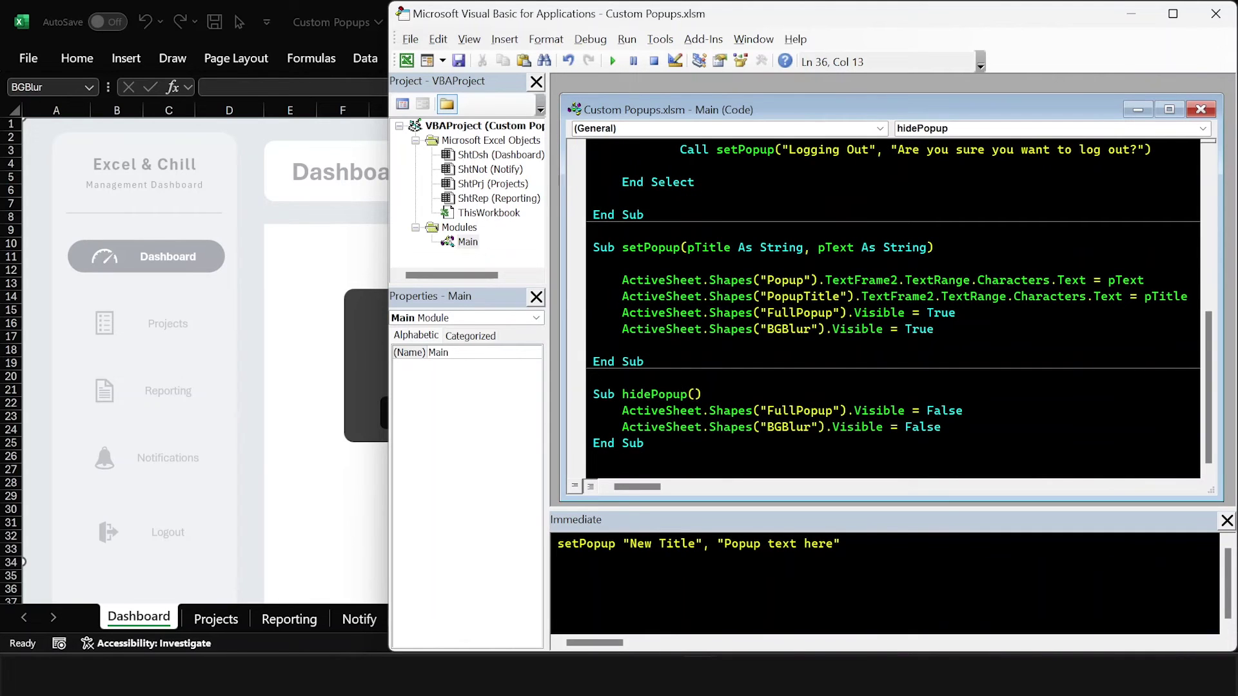
key(F5)
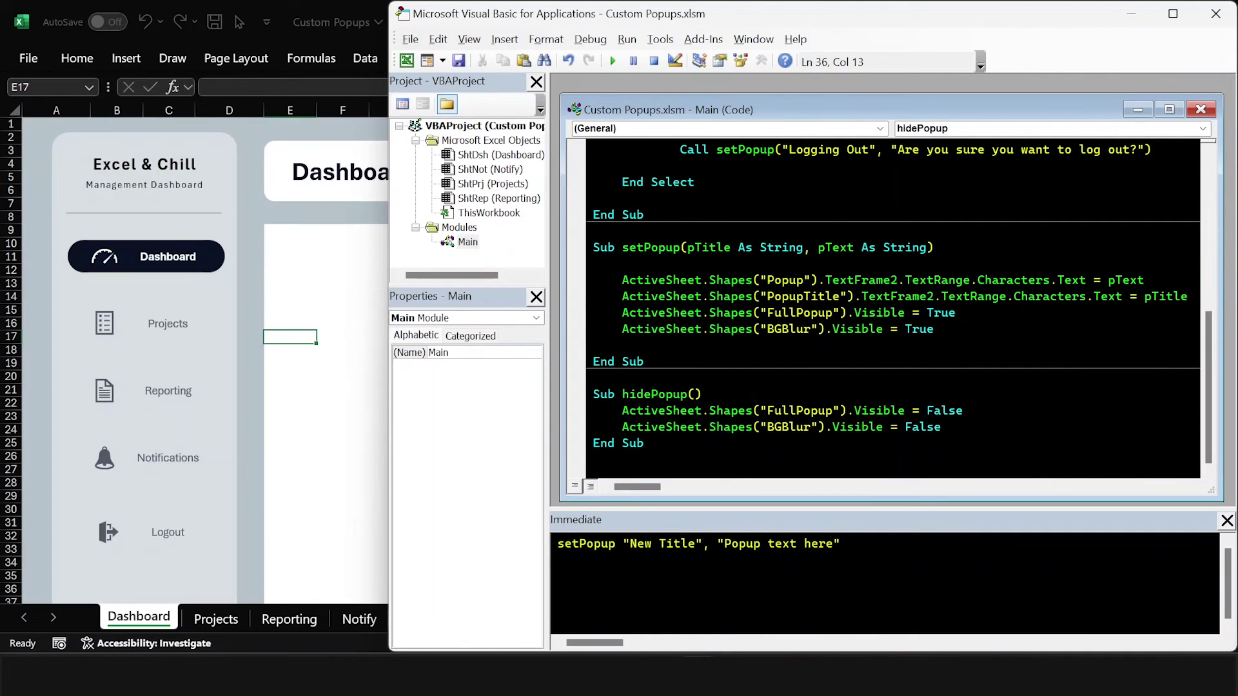
click(269, 446)
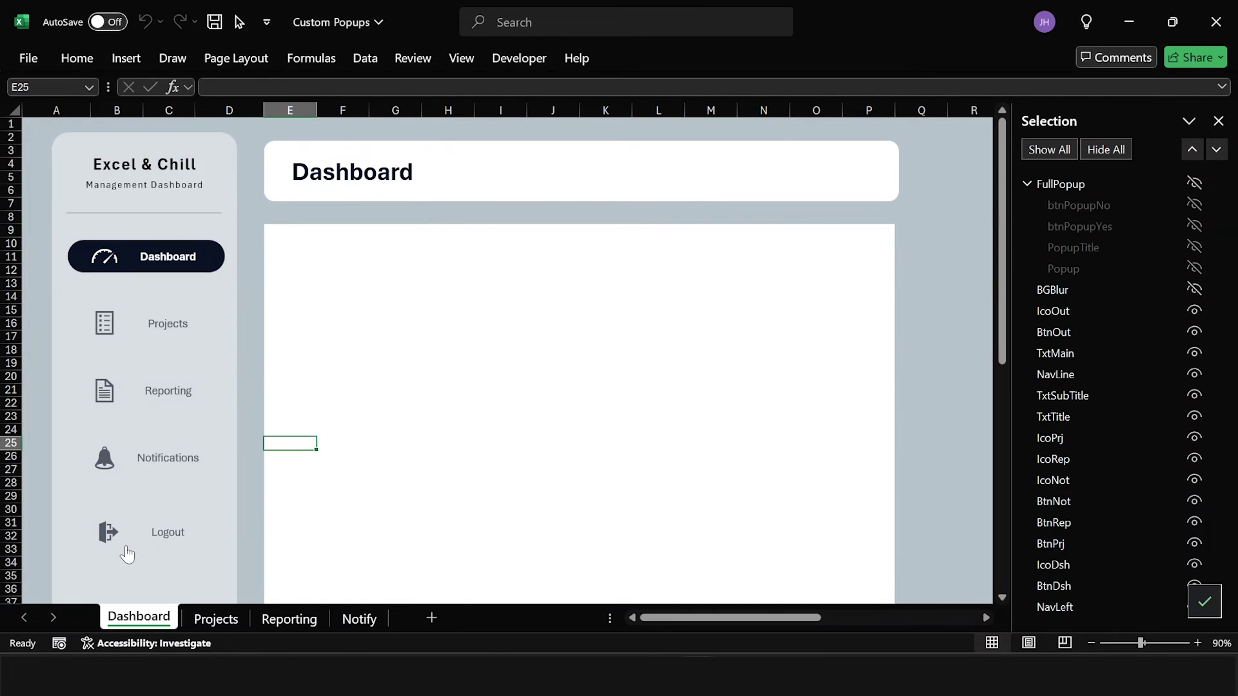
click(160, 543)
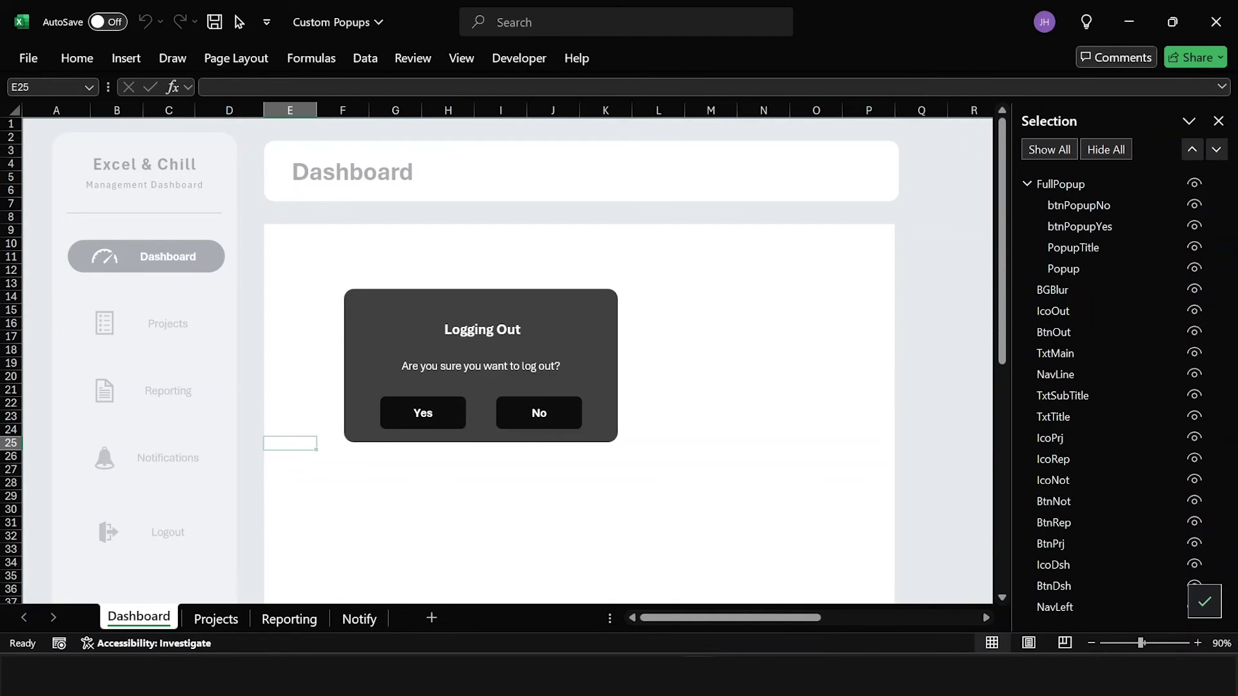
Check the shape names of the Yes and No buttons inside the dashboard popup
ctrl+click(571, 422)
click(459, 406)
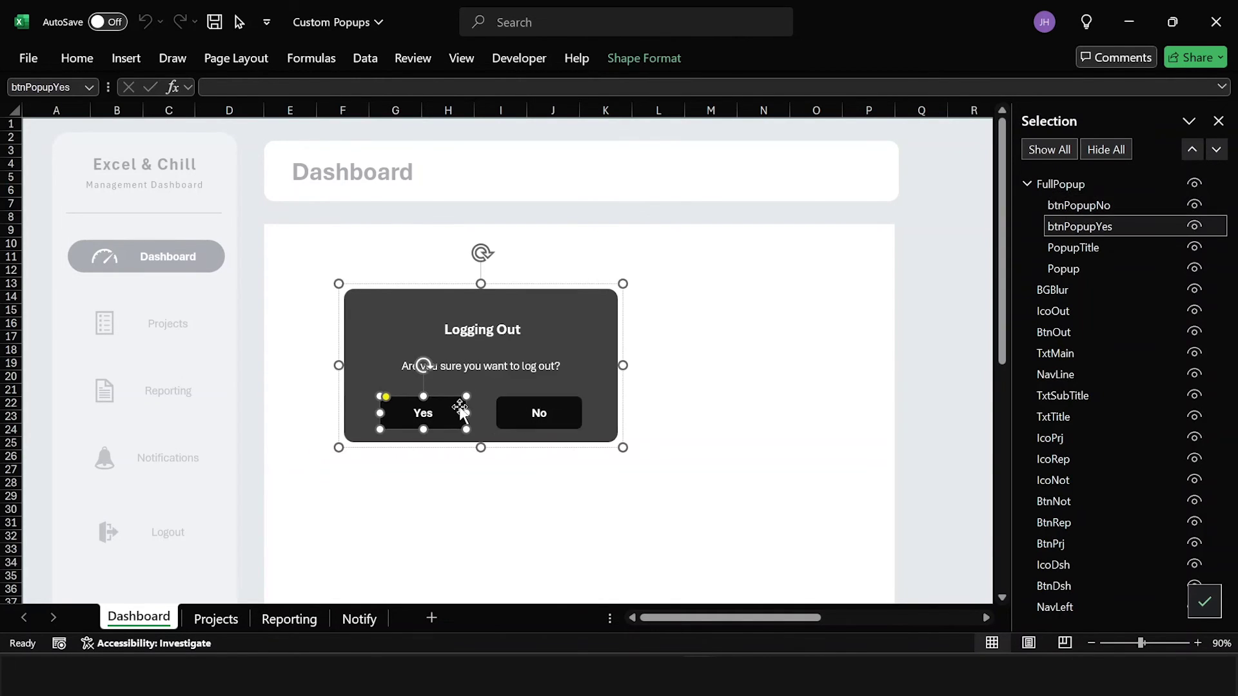
click(545, 416)
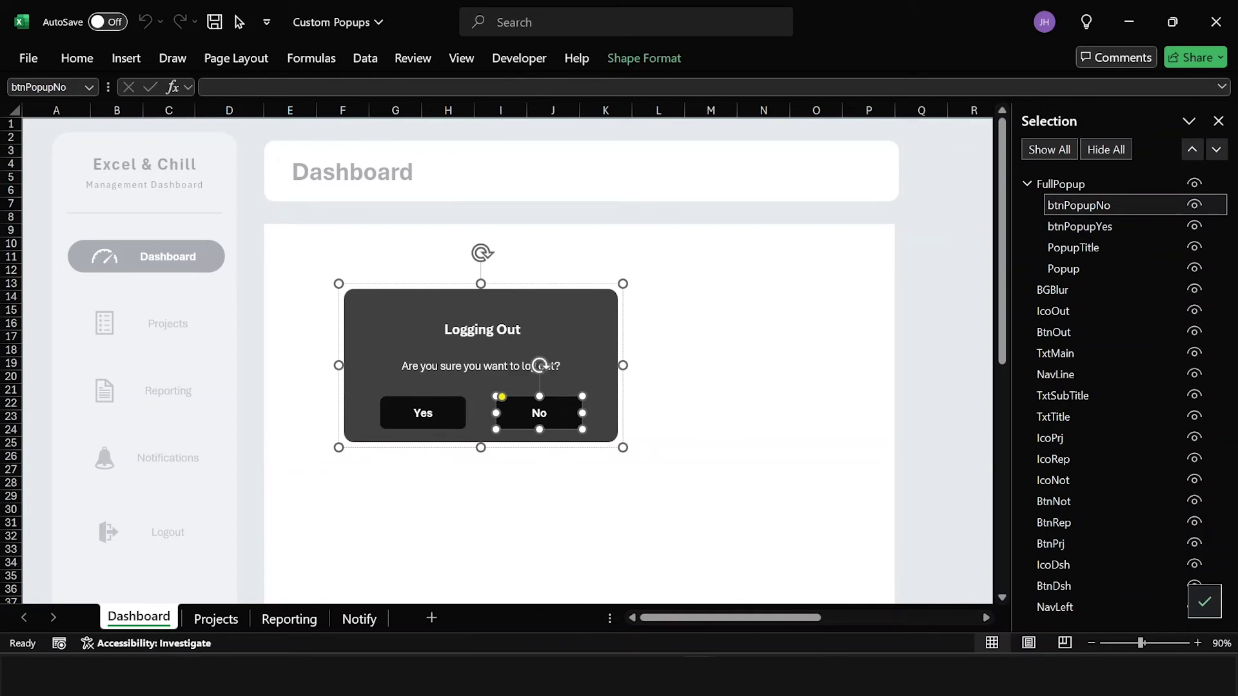
key(shift+Tab)
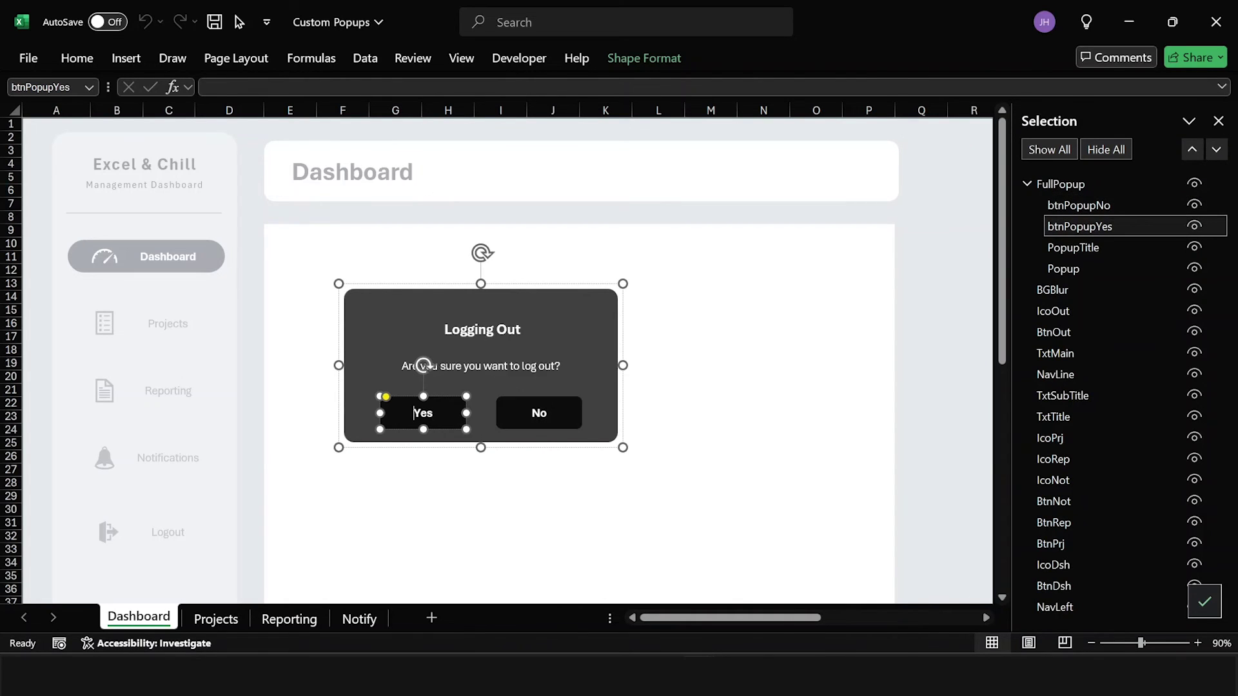
click(530, 490)
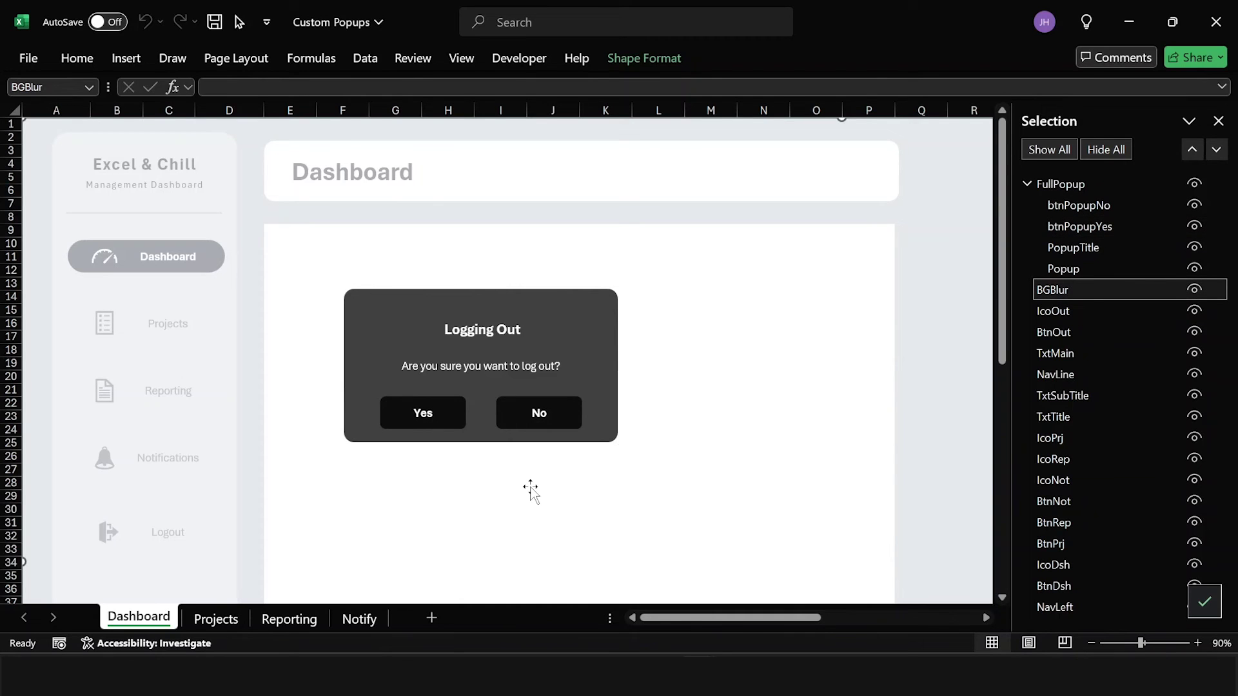
Switch to the VBA editor and review how BtnClick reads the caller's name and handles each case, along with the setPopup code
key(alt+F11)
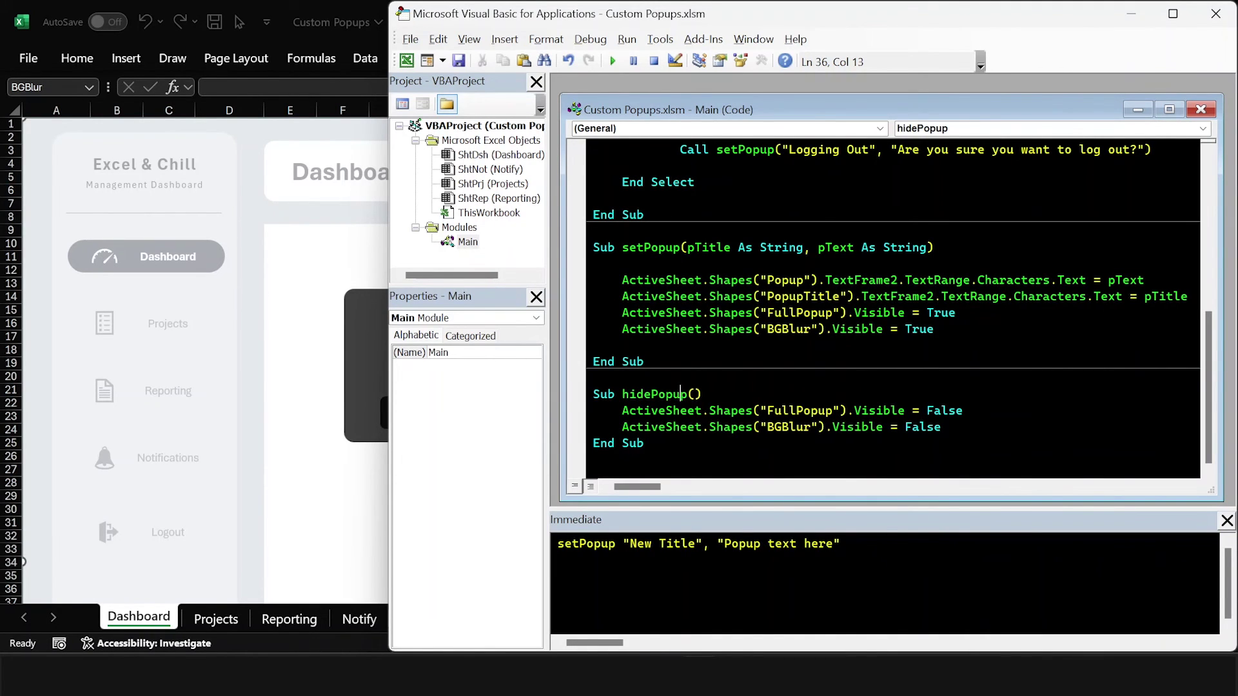
scroll(893, 310, up, 2)
scroll(893, 310, up, 2)
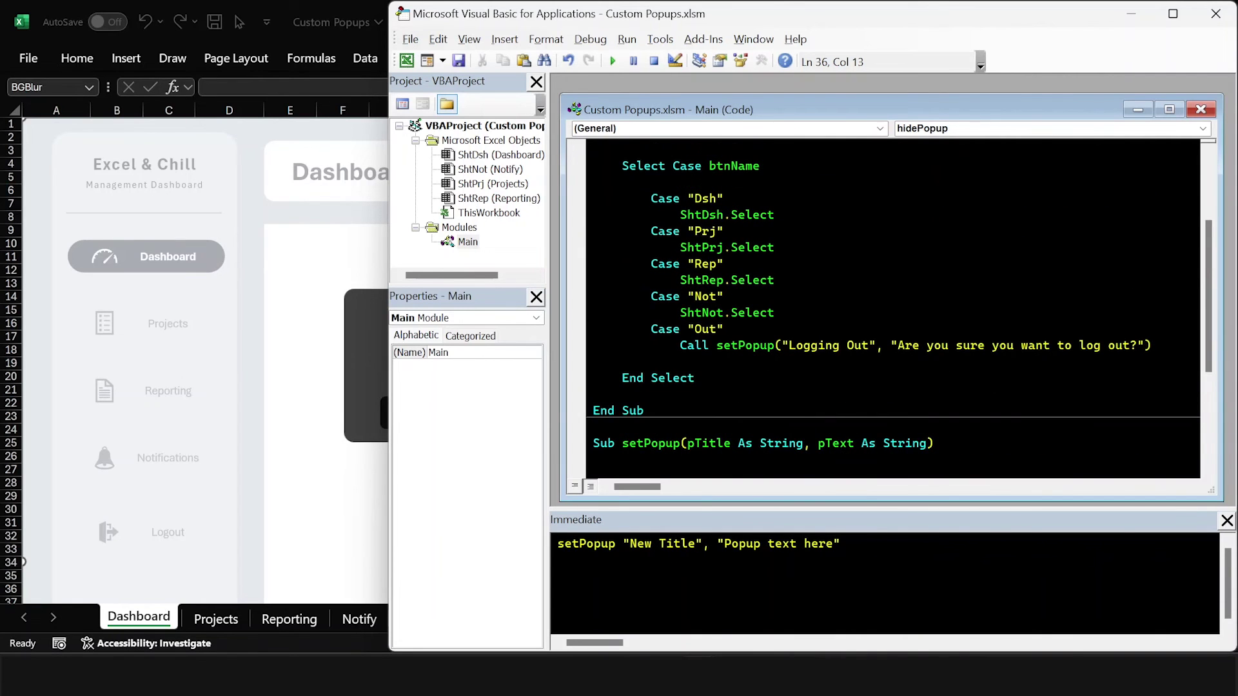
scroll(893, 310, up, 1)
scroll(893, 310, up, 1)
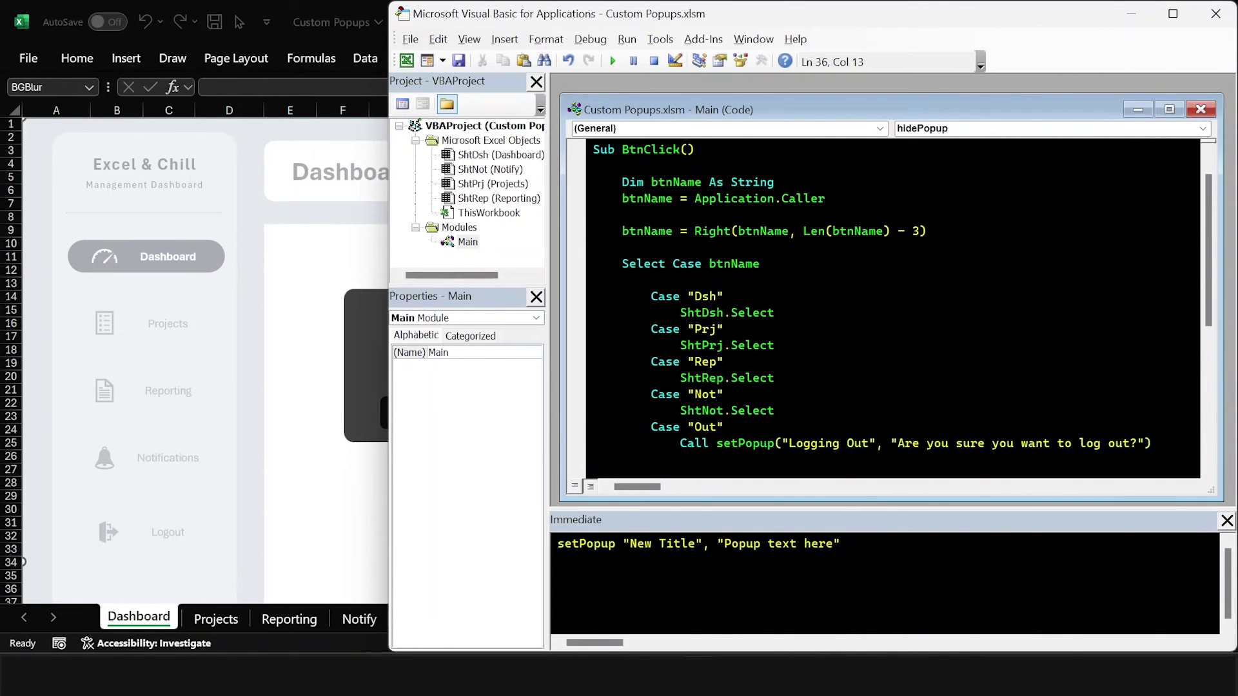
scroll(893, 310, down, 4)
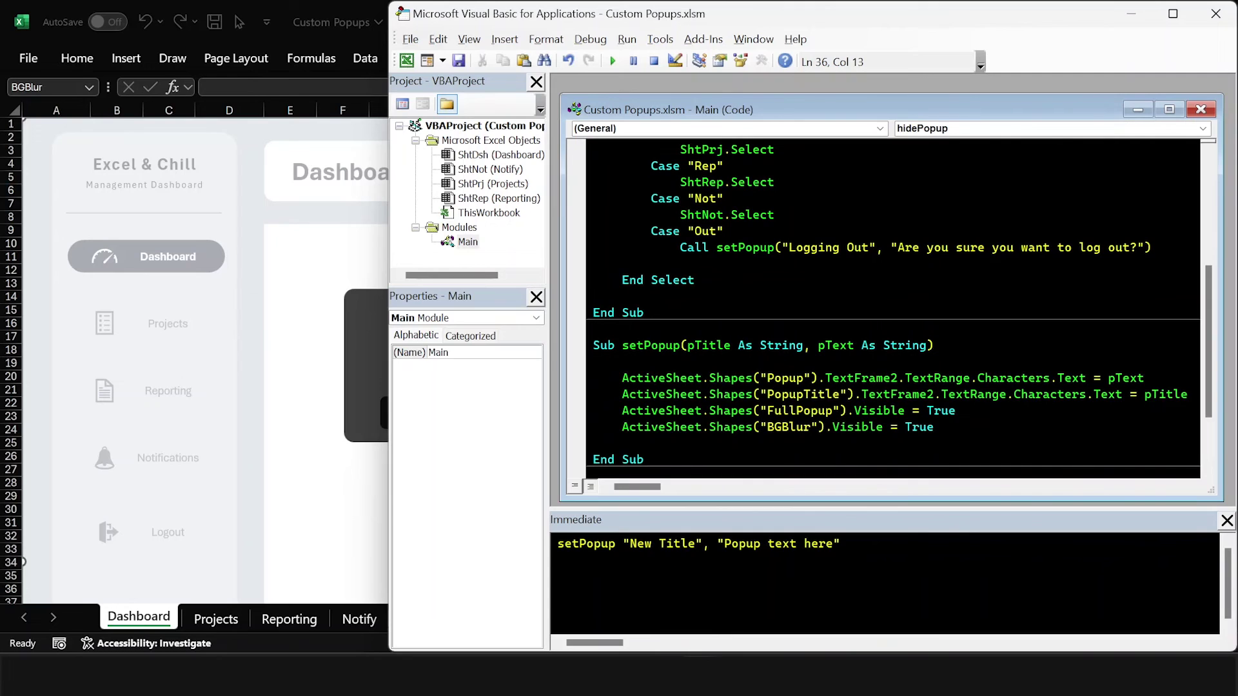
scroll(893, 310, up, 2)
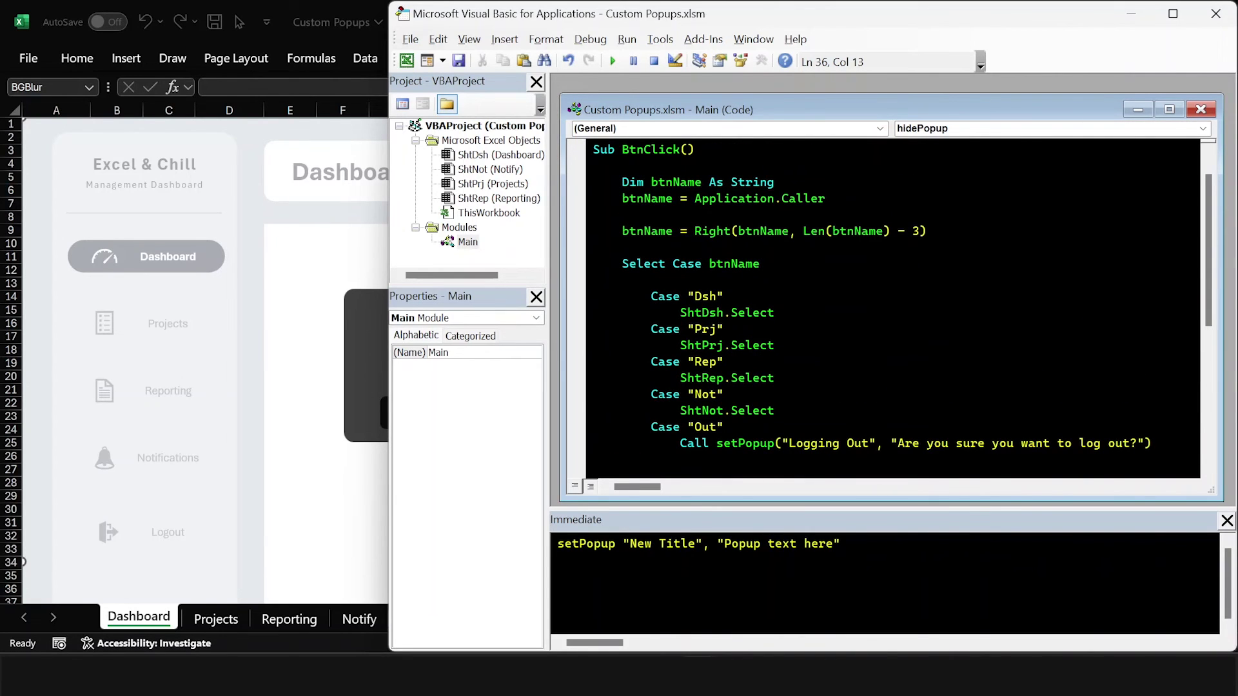
scroll(893, 310, down, 5)
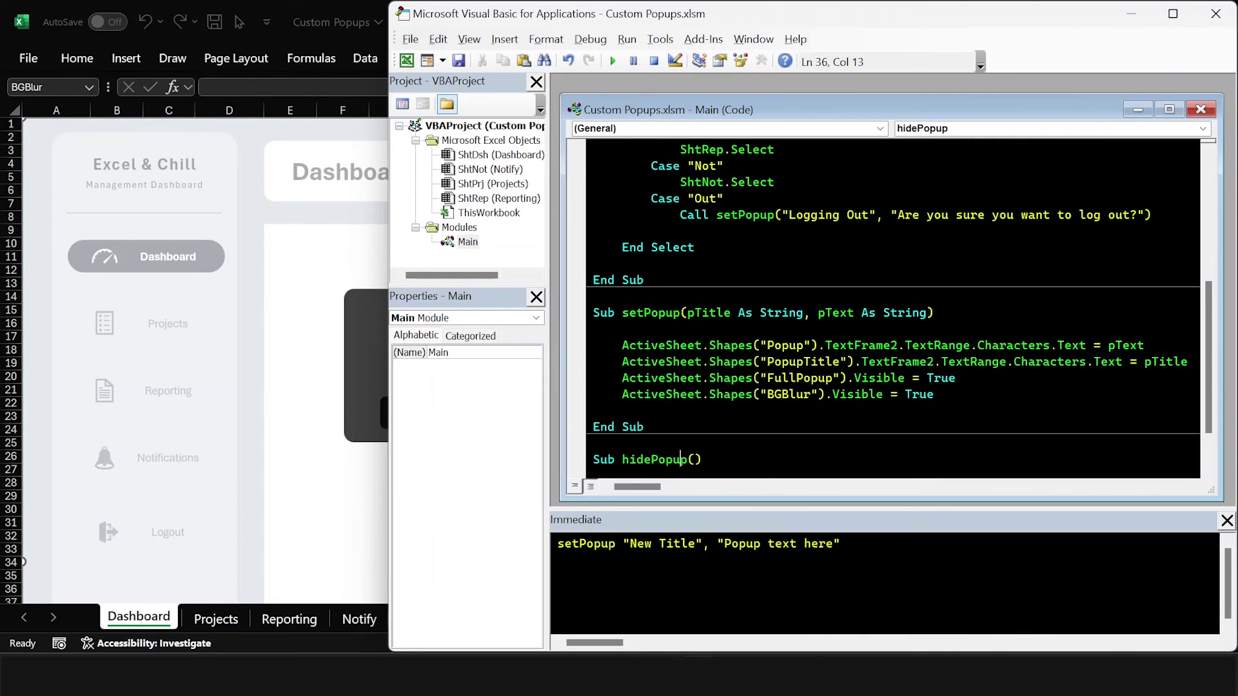
Add a new procedure named PopupBtnClick between BtnClick and setPopup in the Main module
click(593, 294)
key(Return)
text(sub bto)
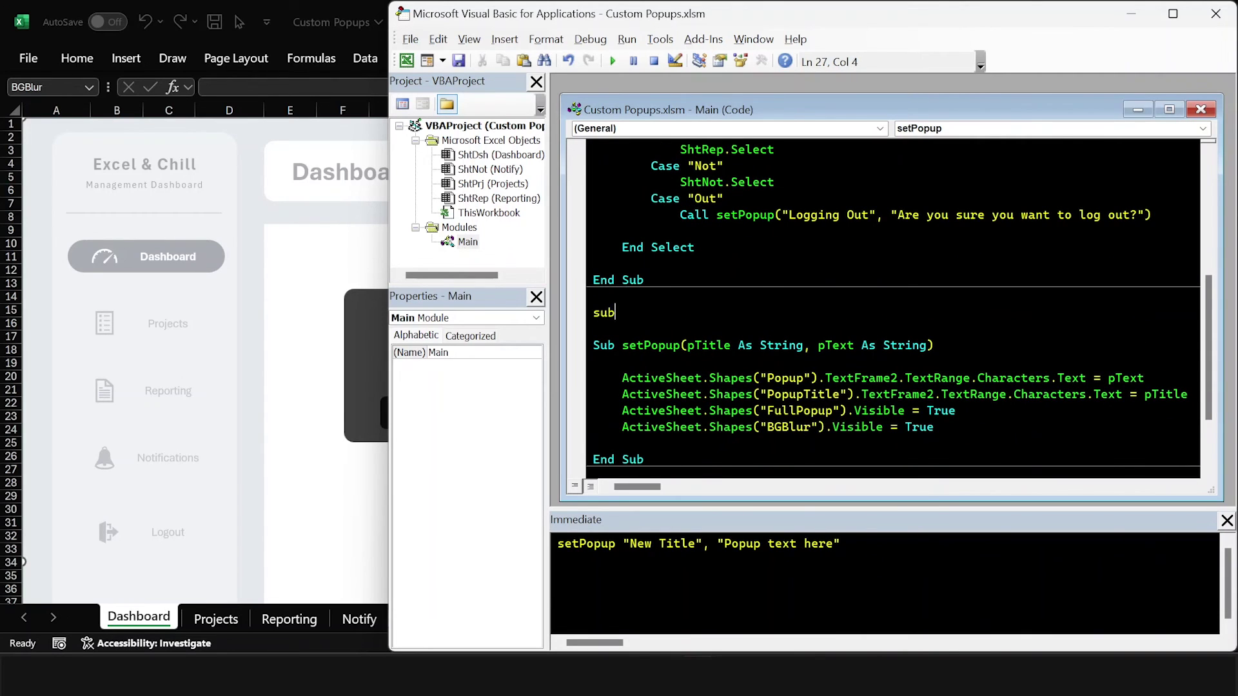
key(BackSpace)
key(BackSpace)
key(BackSpace)
text(PopupBtnClick)
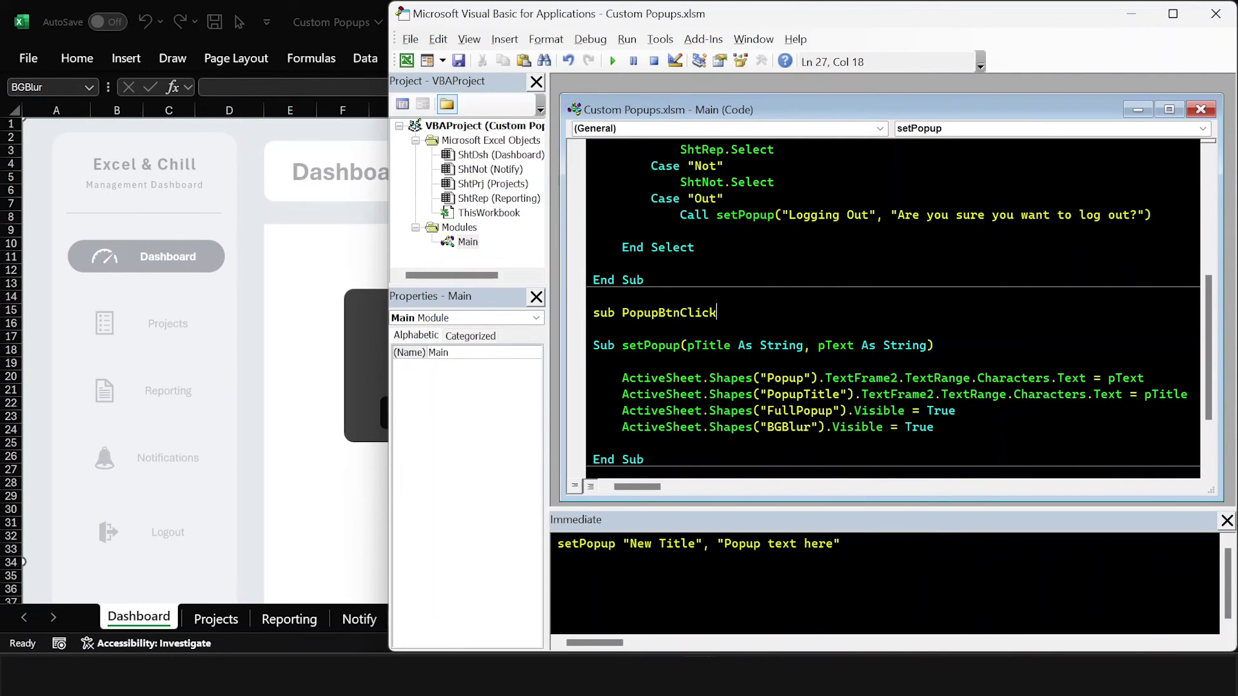
key(Return)
key(Return)
key(Tab)
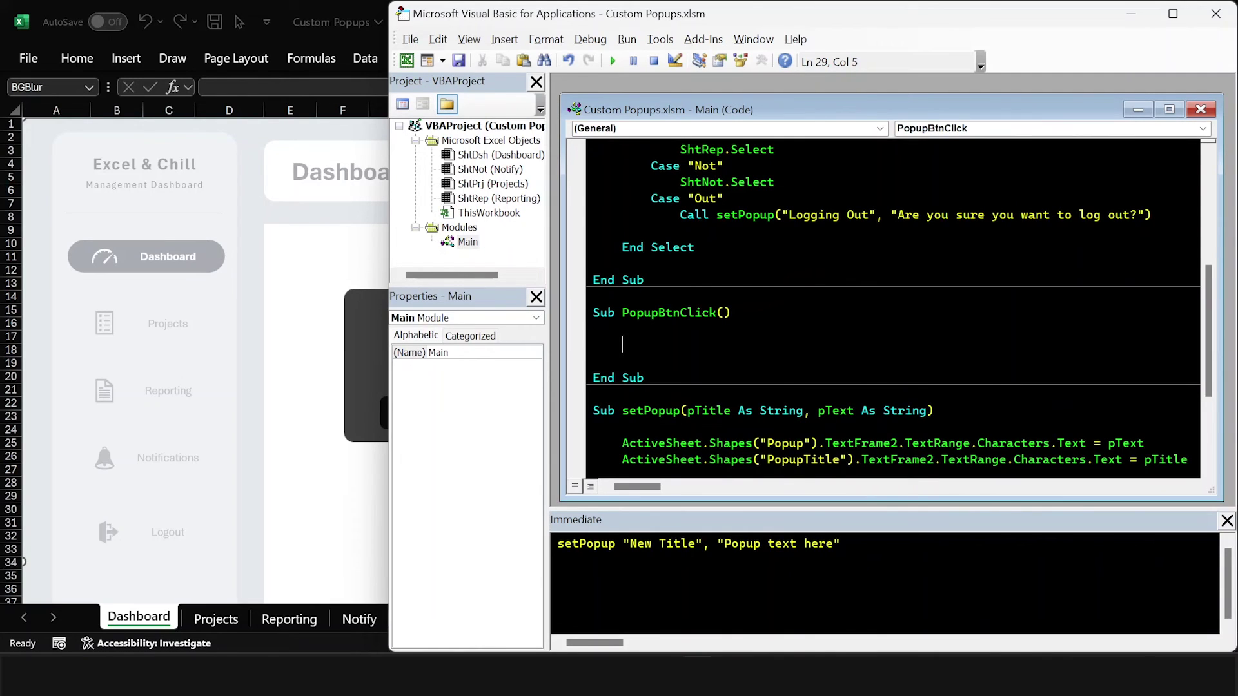
In PopupBtnClick, declare btnName as String and assign it Application.Caller
text(dim btnName as str)
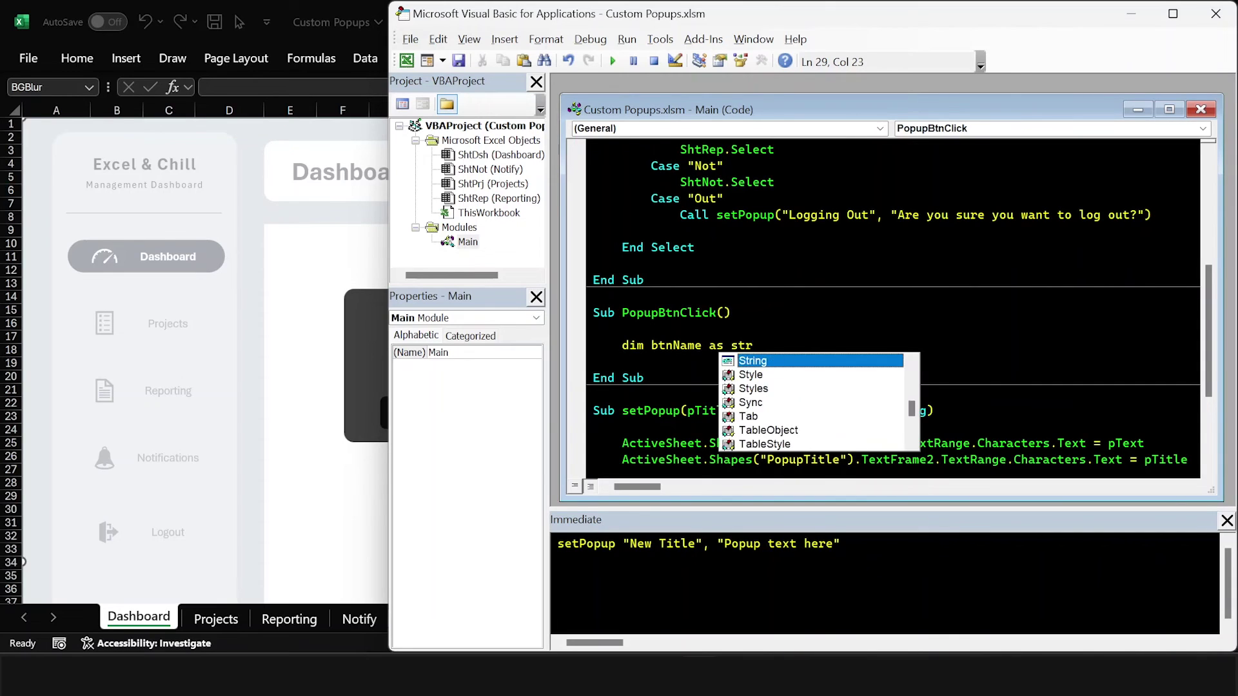
key(Return)
text(btnName )
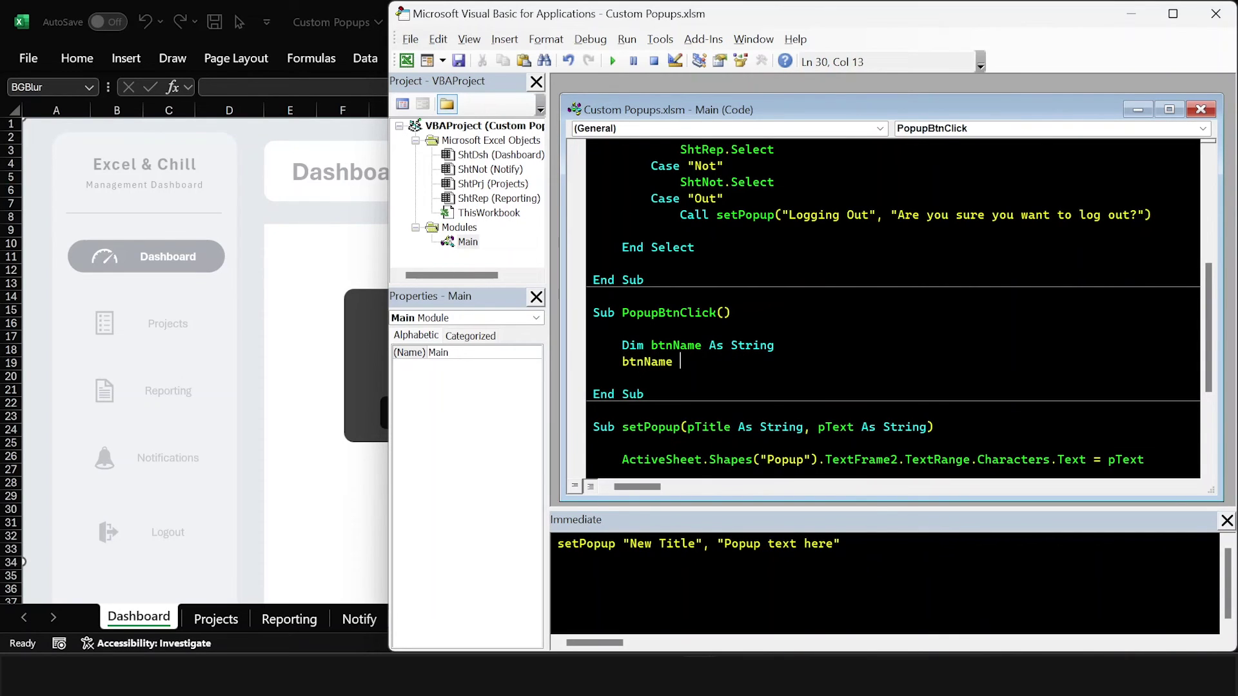
text(= applicati)
key(BackSpace)
key(BackSpace)
key(BackSpace)
key(BackSpace)
text(ication.call)
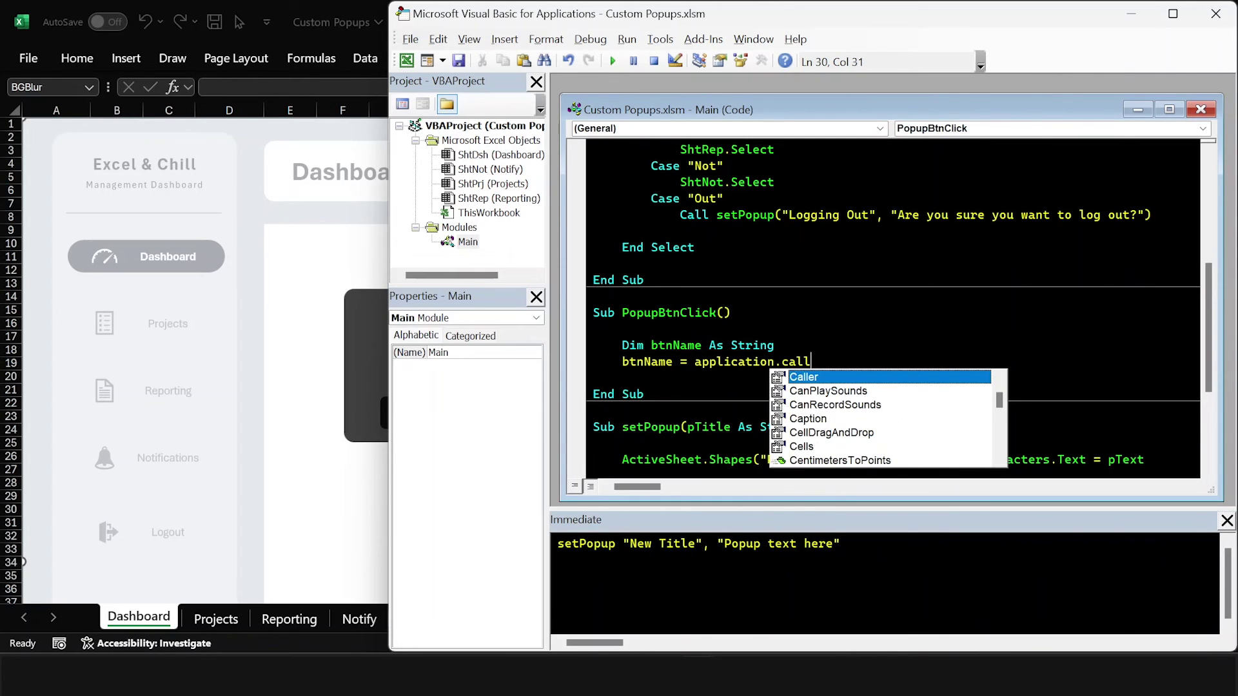
key(Tab)
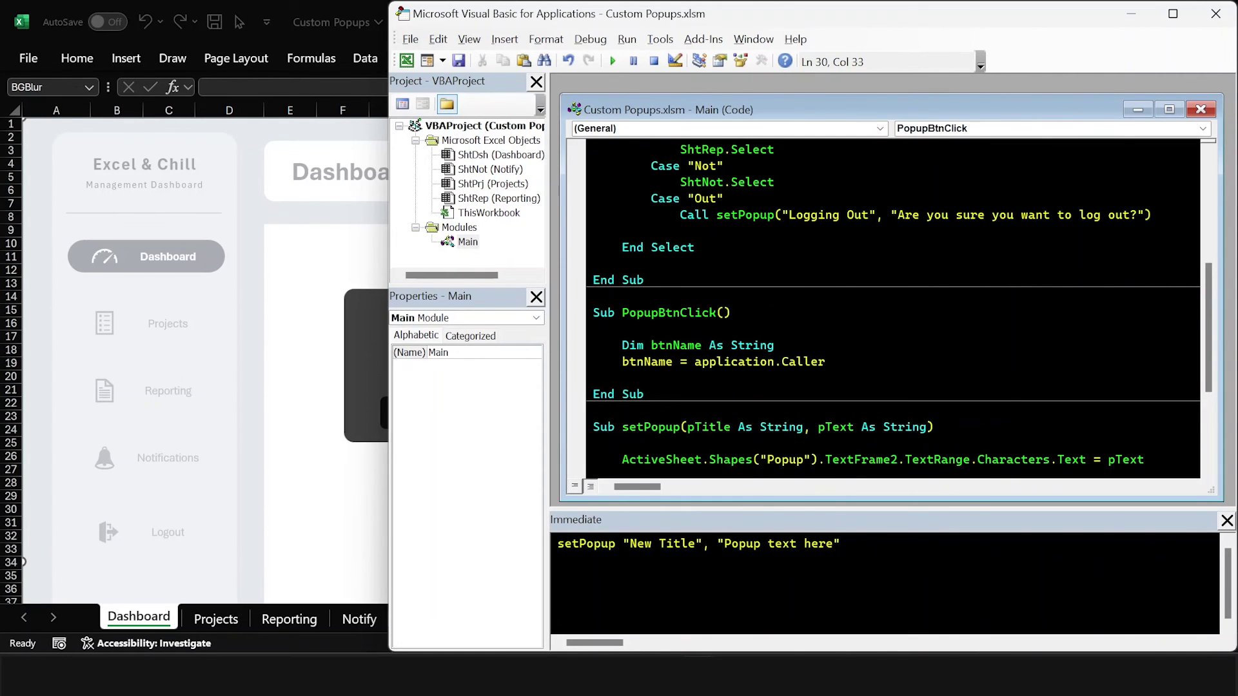
Add an If...Else...End If block to PopupBtnClick that tests whether btnName equals "btnPopupYes"
key(Return)
key(Return)
text(if)
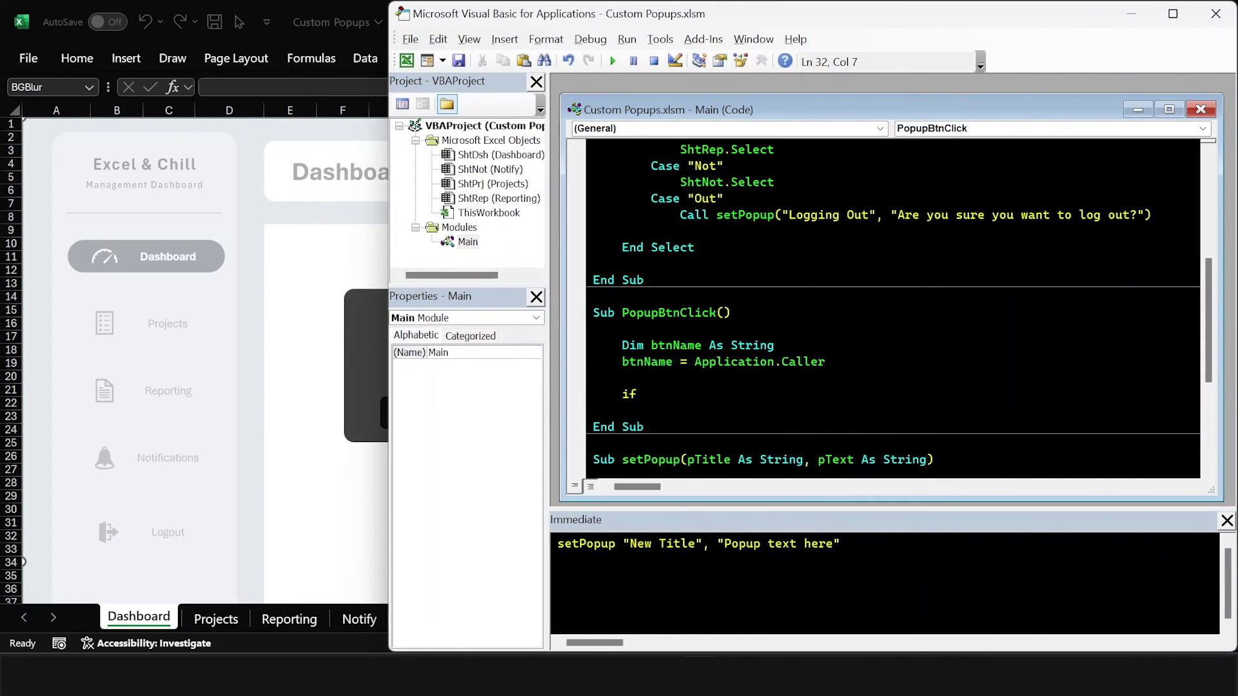
text( btnName =)
key(alt+F11)
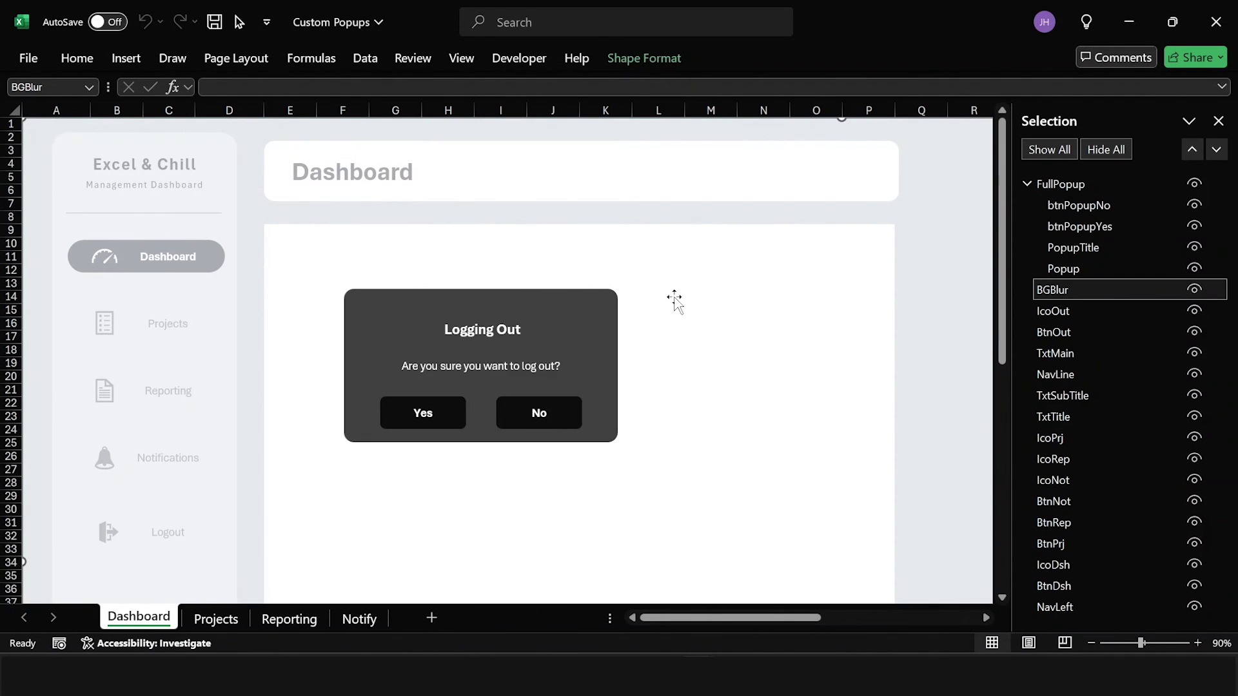
key(alt+F11)
text("")
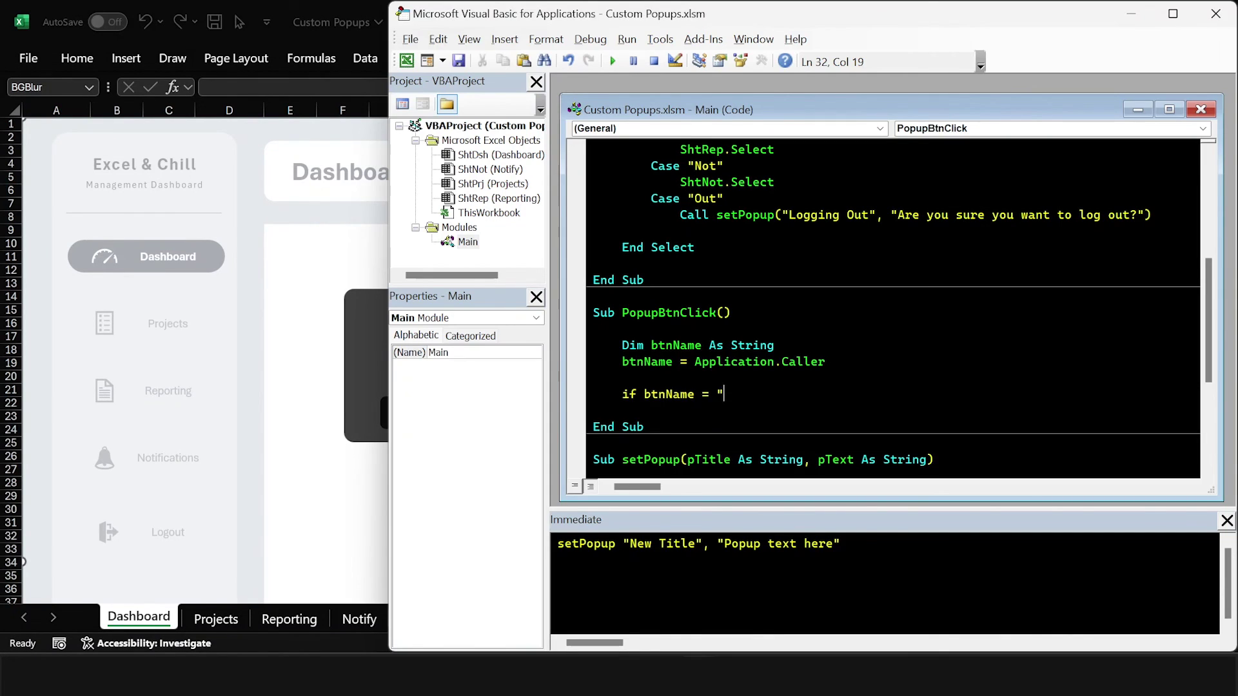
key(Left)
text(btnPopupYes)
key(Right)
text(then)
key(Return)
key(Return)
text(else)
key(Return)
key(Return)
text(end if)
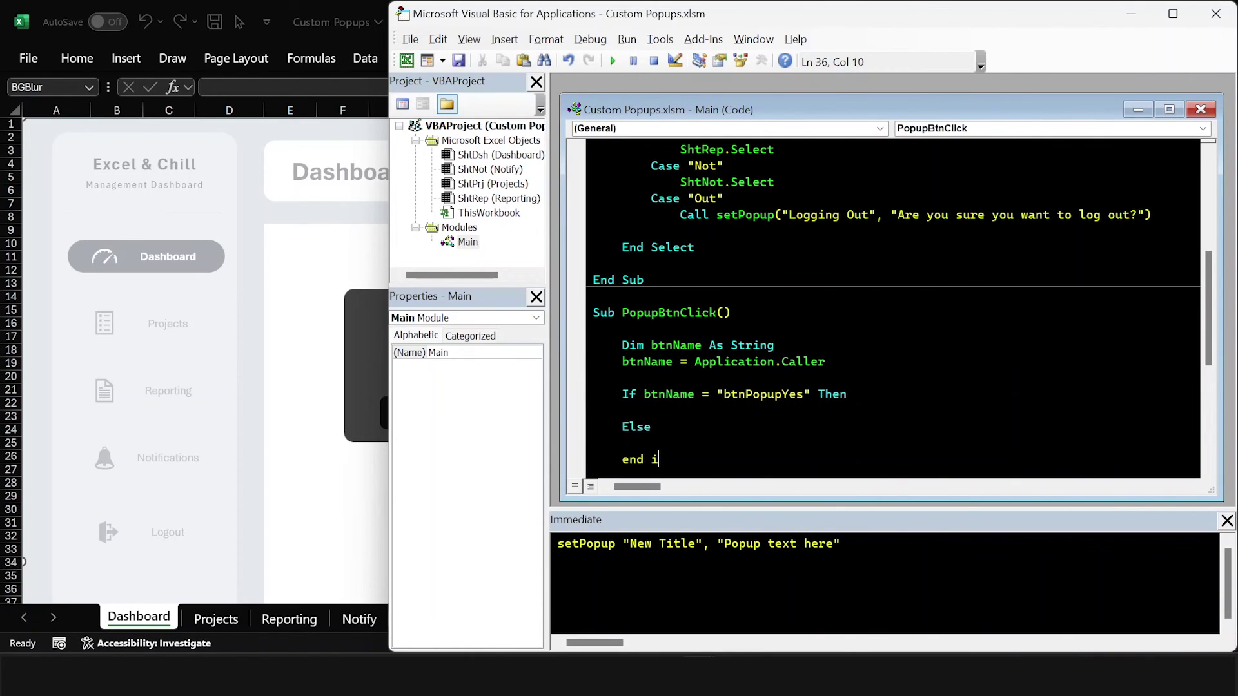
Add the comment 'Action to log out in the If branch and 'Action to cancel in the Else branch
click(651, 427)
text('Action to log out)
click(623, 442)
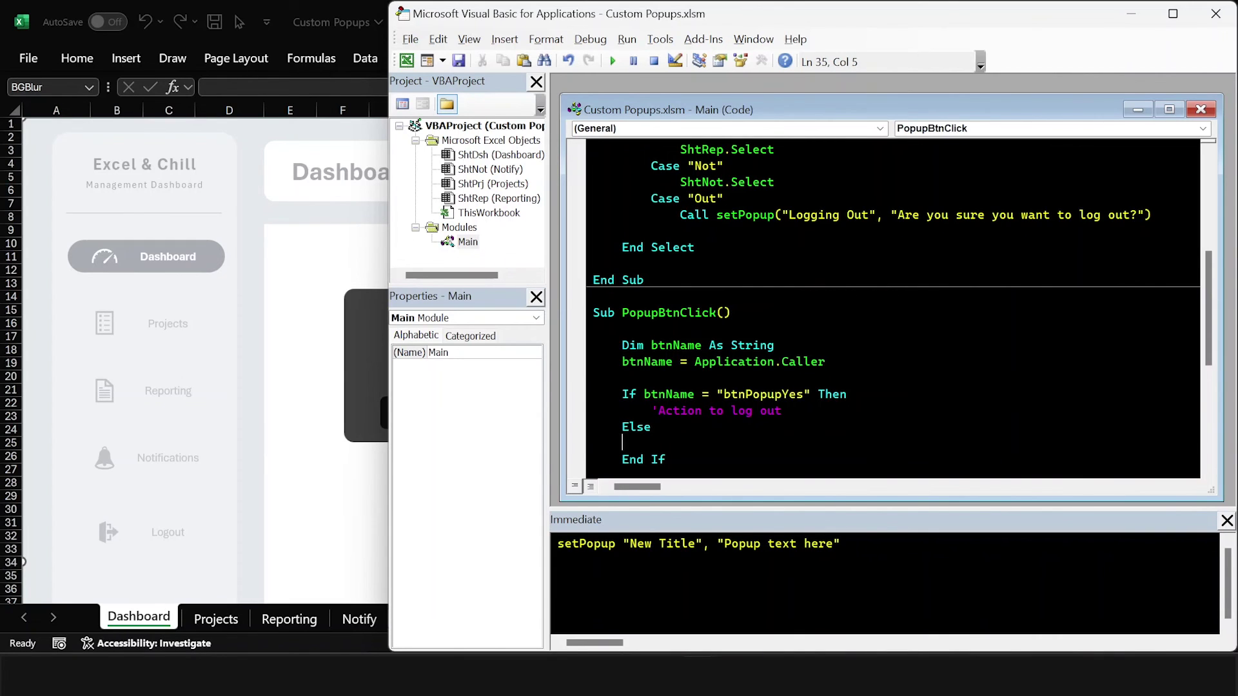
text('Action to cancel)
Add Call hidePopup beneath the comment in both the Else branch and the If branch of PopupBtnClick
key(Return)
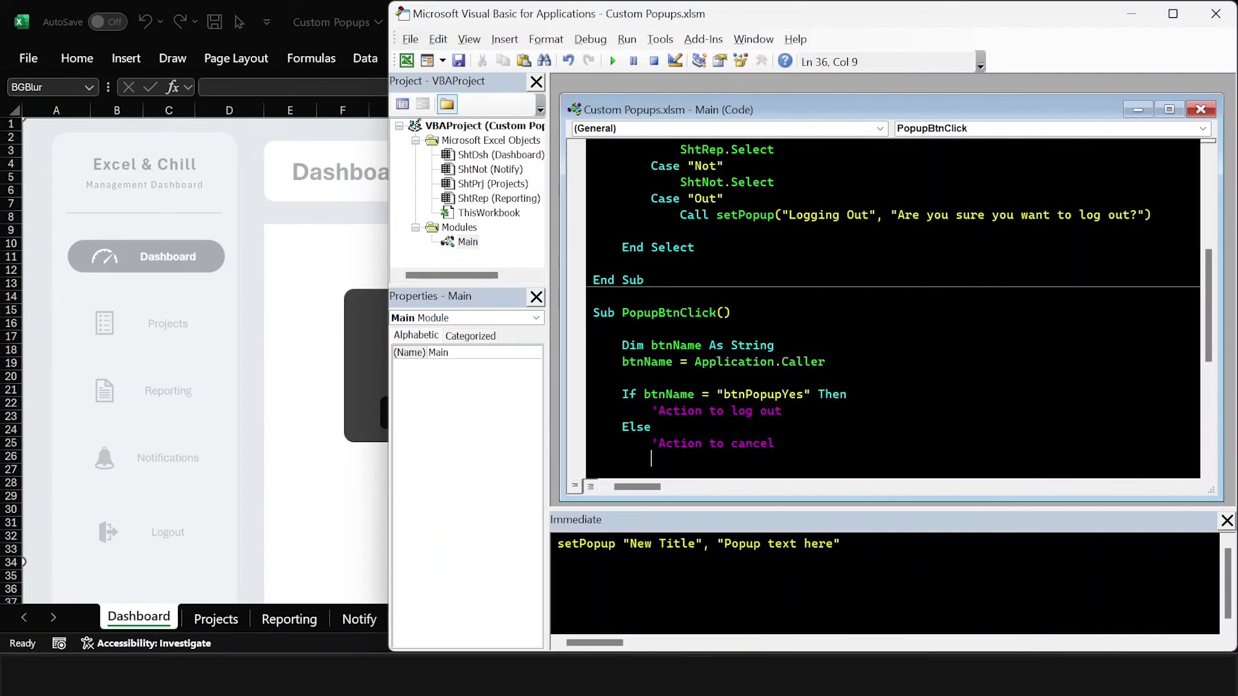
text(call hidePopup)
key(Up)
key(Up)
key(Up)
key(Return)
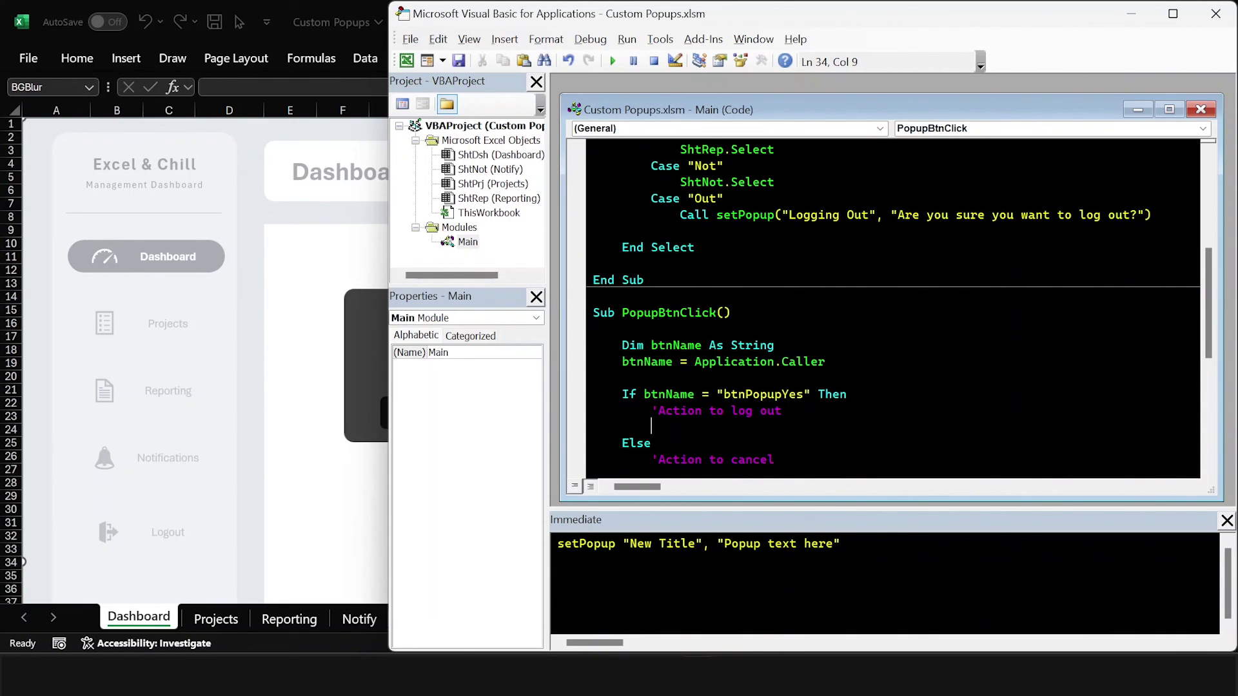
text(m)
key(BackSpace)
text(call hidePopup)
Below the hidePopup call in the If branch, add a MsgBox showing "Logging you out..."
key(Return)
text(msgbox)
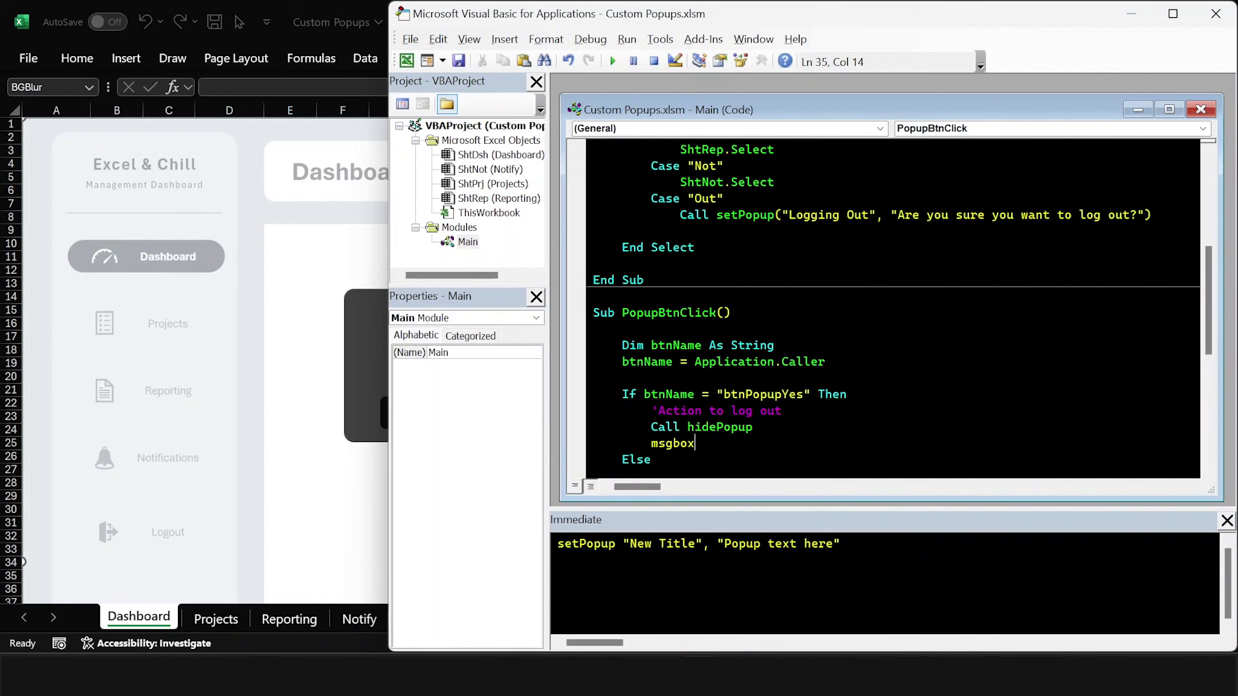
text( @)
key(BackSpace)
text(")
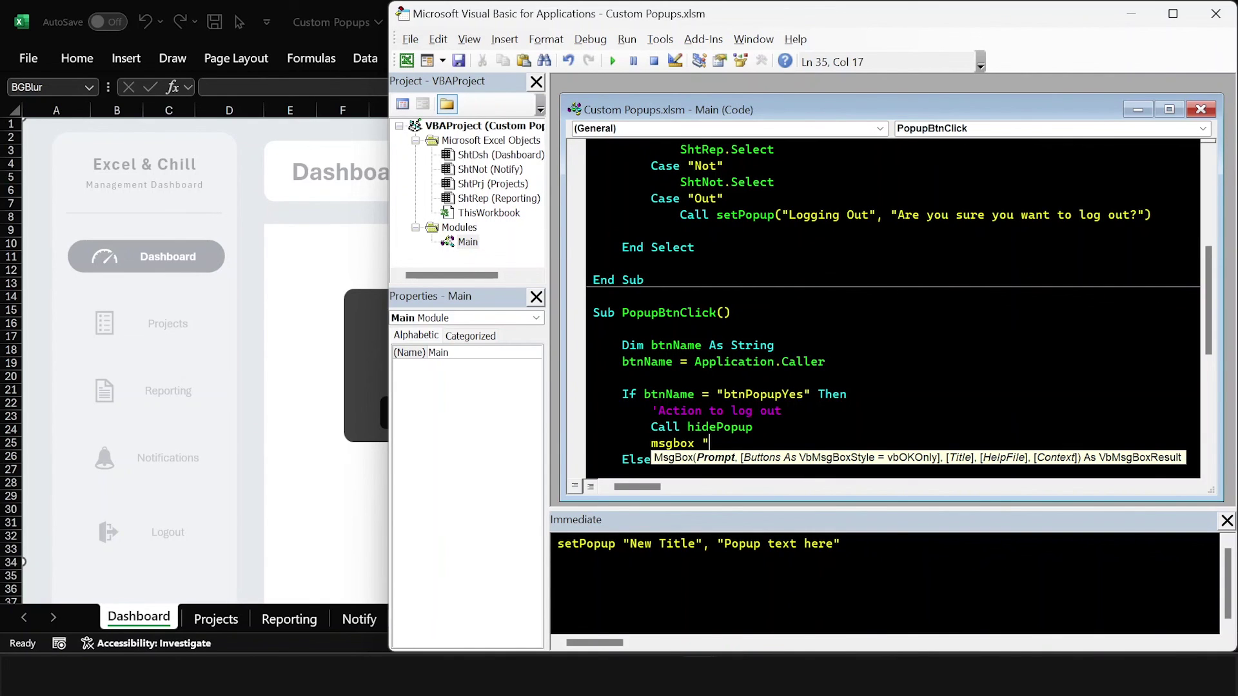
text(Logging you out...)
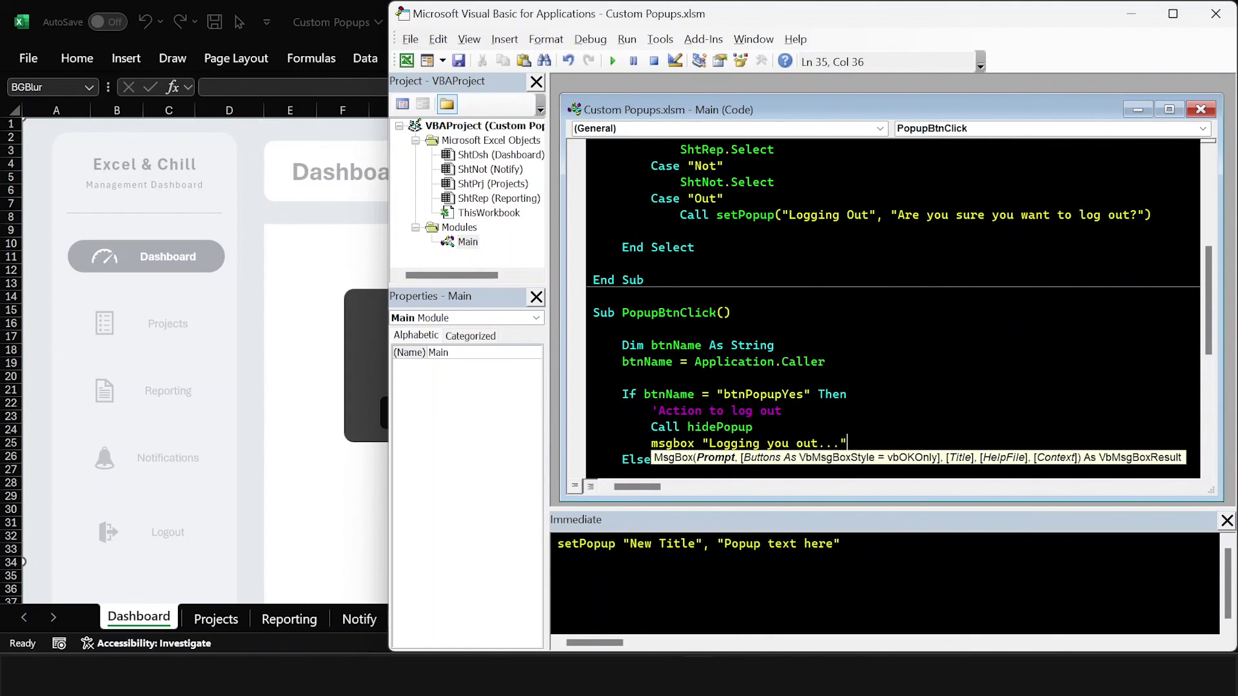
text(")
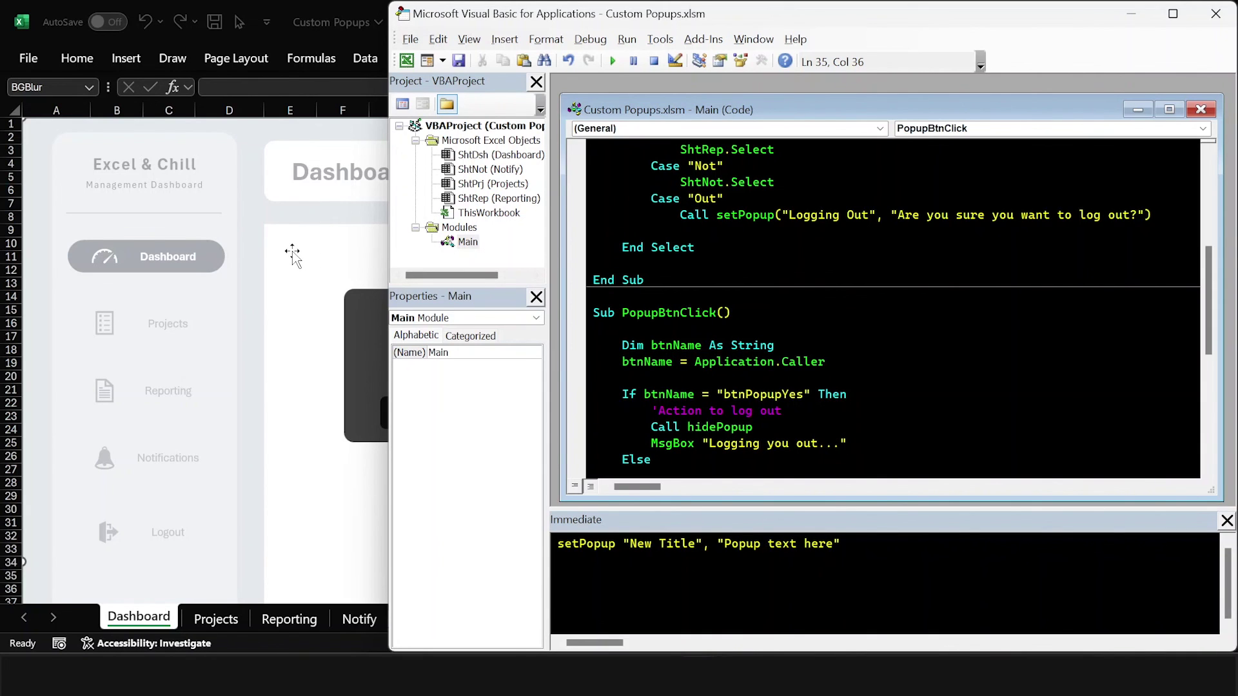
Return to the dashboard and assign the PopupBtnClick macro to the popup's Yes button
click(369, 331)
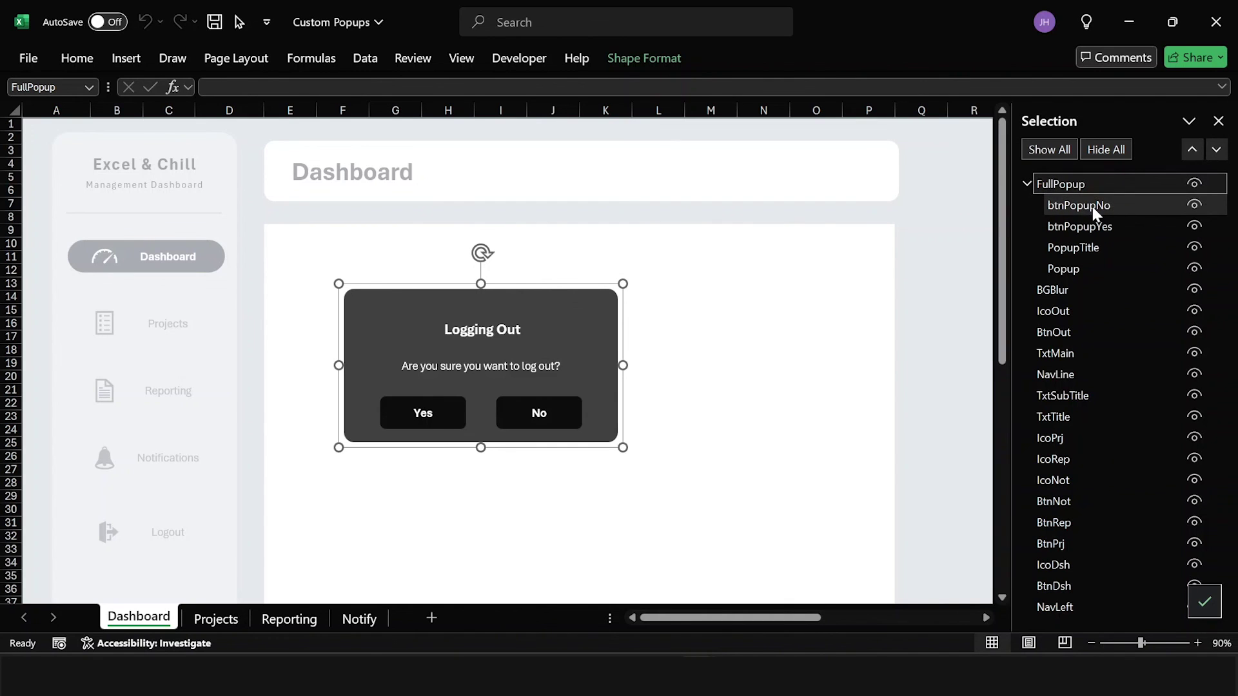
click(432, 420)
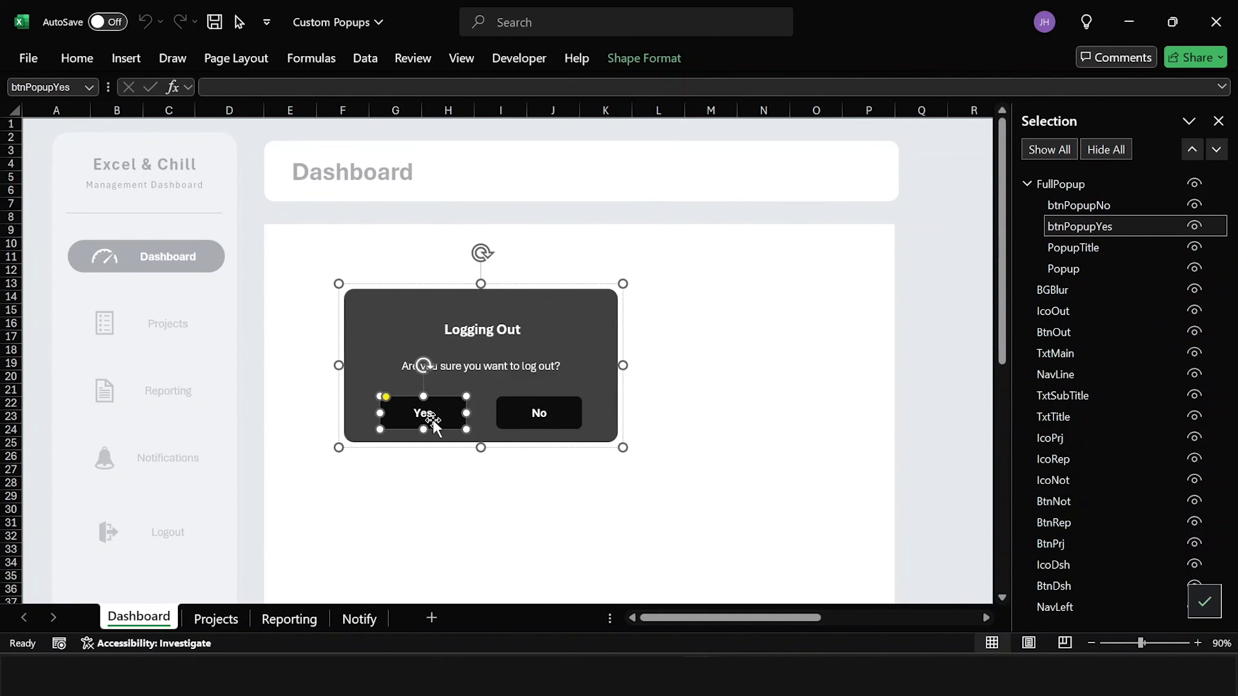
right_click(432, 420)
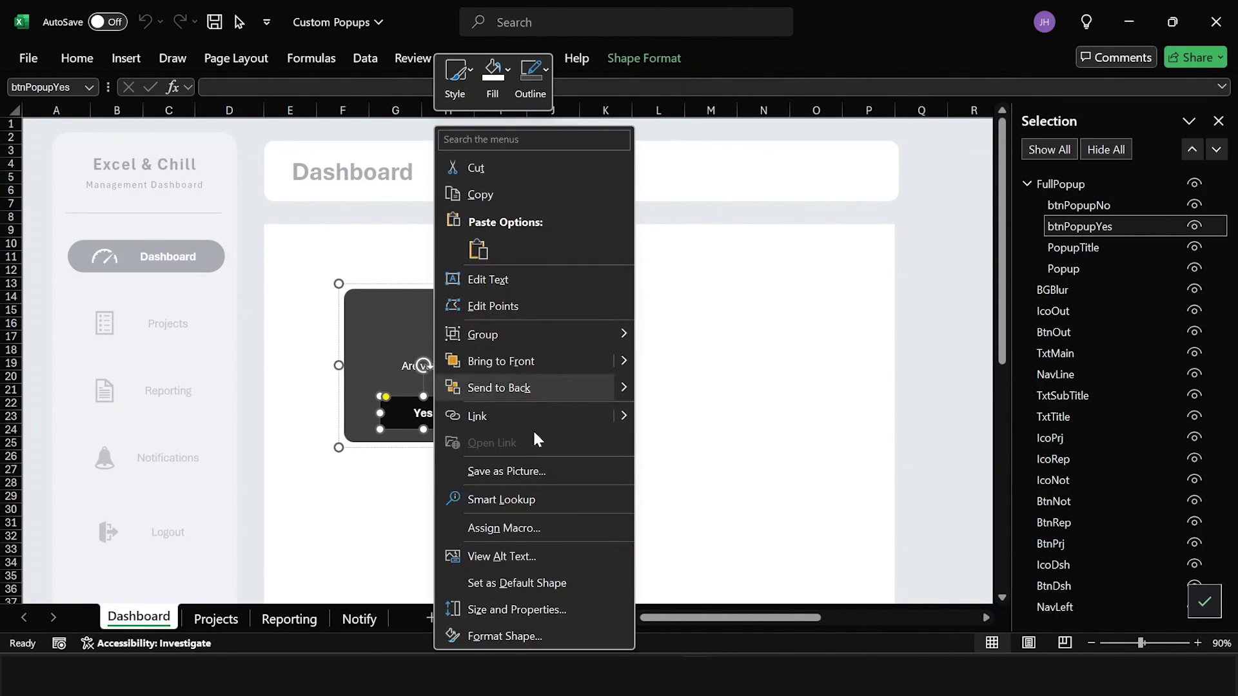
click(519, 528)
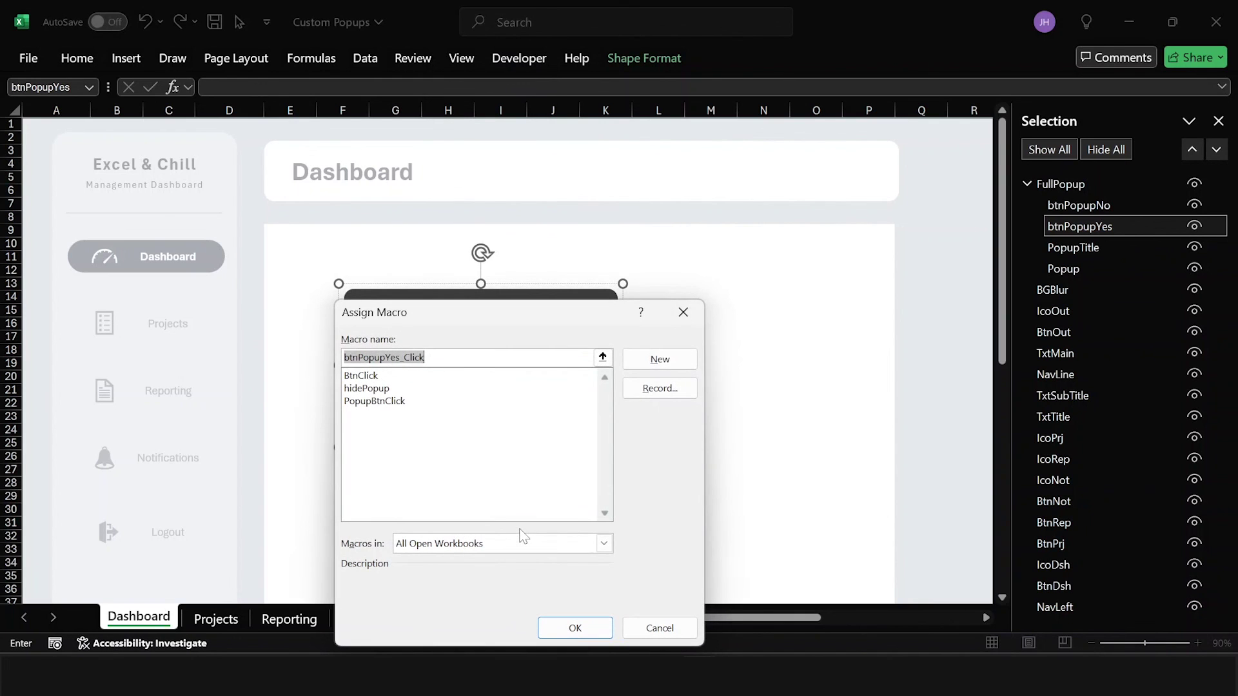
double_click(370, 401)
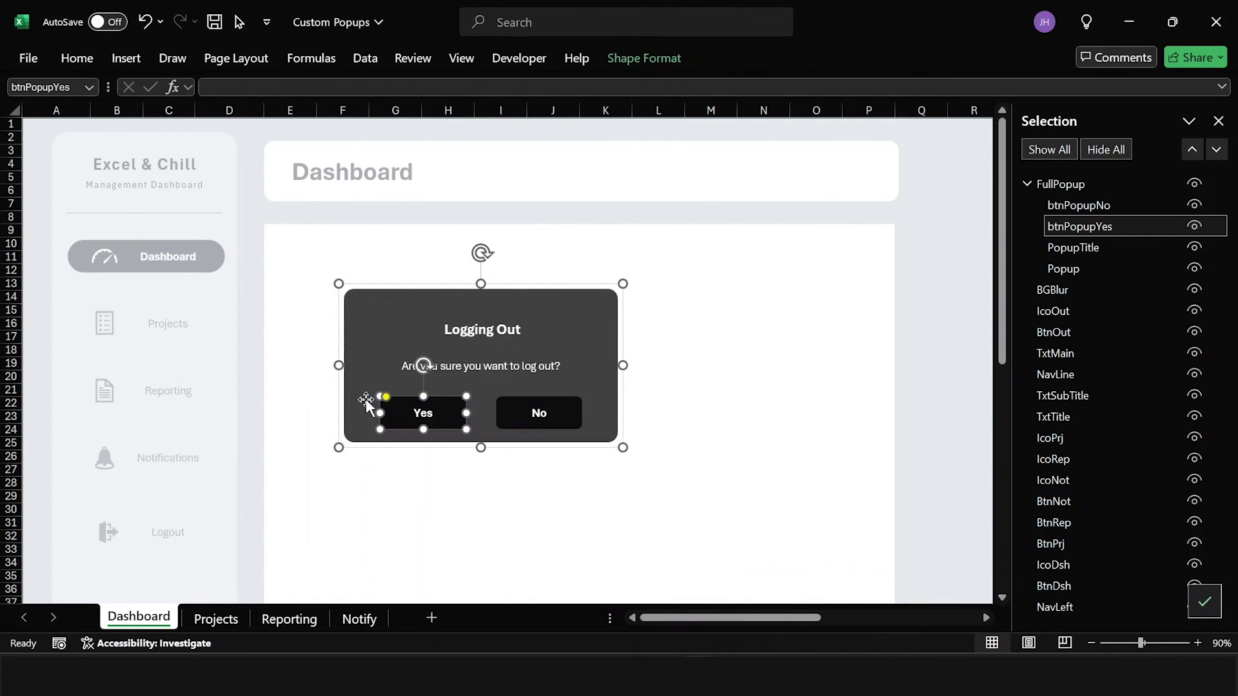
Assign the PopupBtnClick macro to the popup's No button and deselect the button
click(529, 422)
right_click(529, 422)
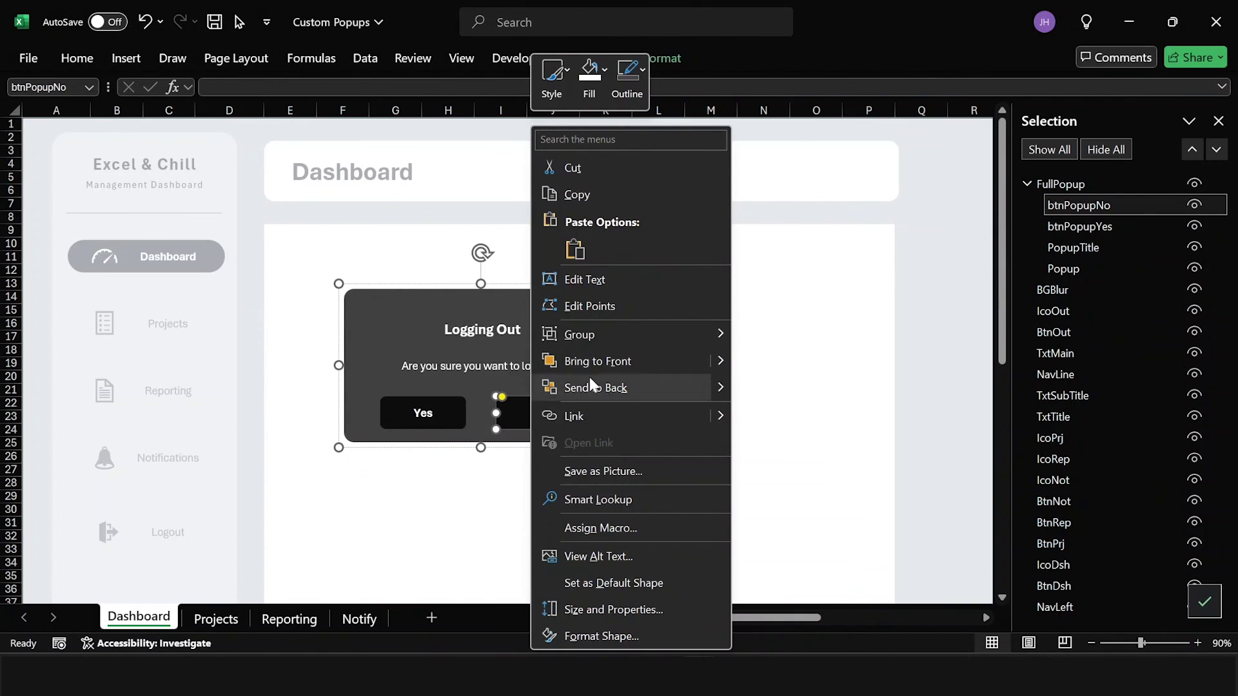
click(594, 525)
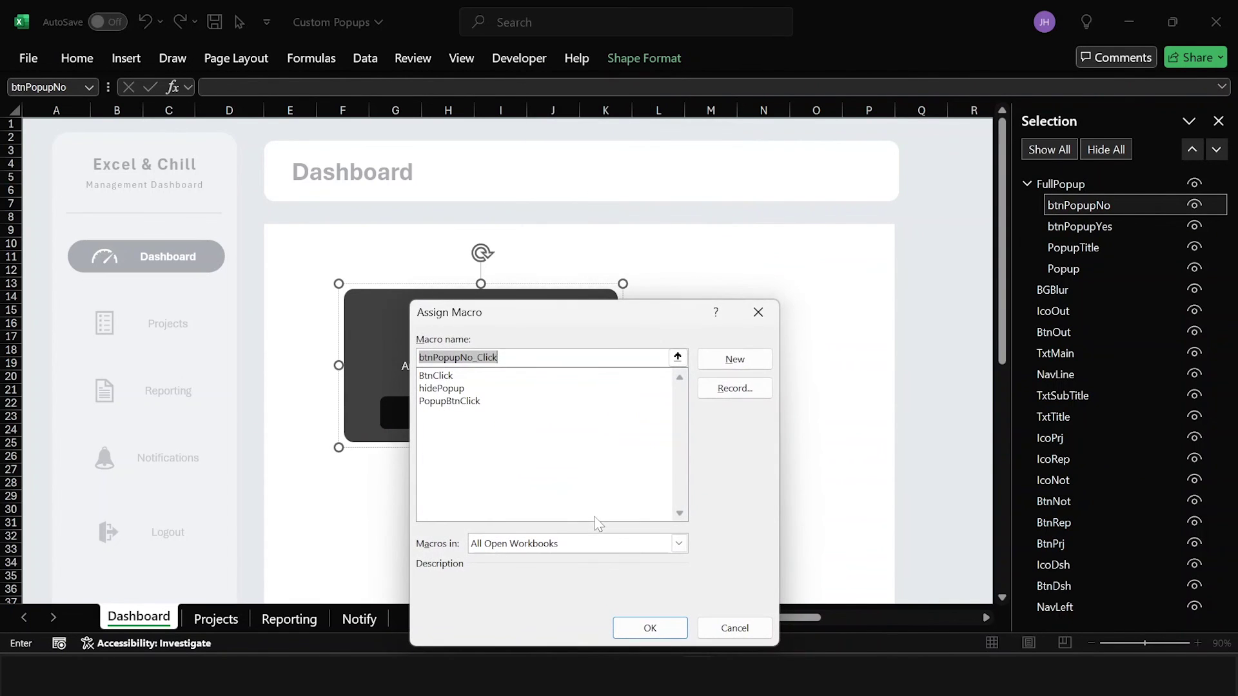
double_click(446, 401)
click(782, 409)
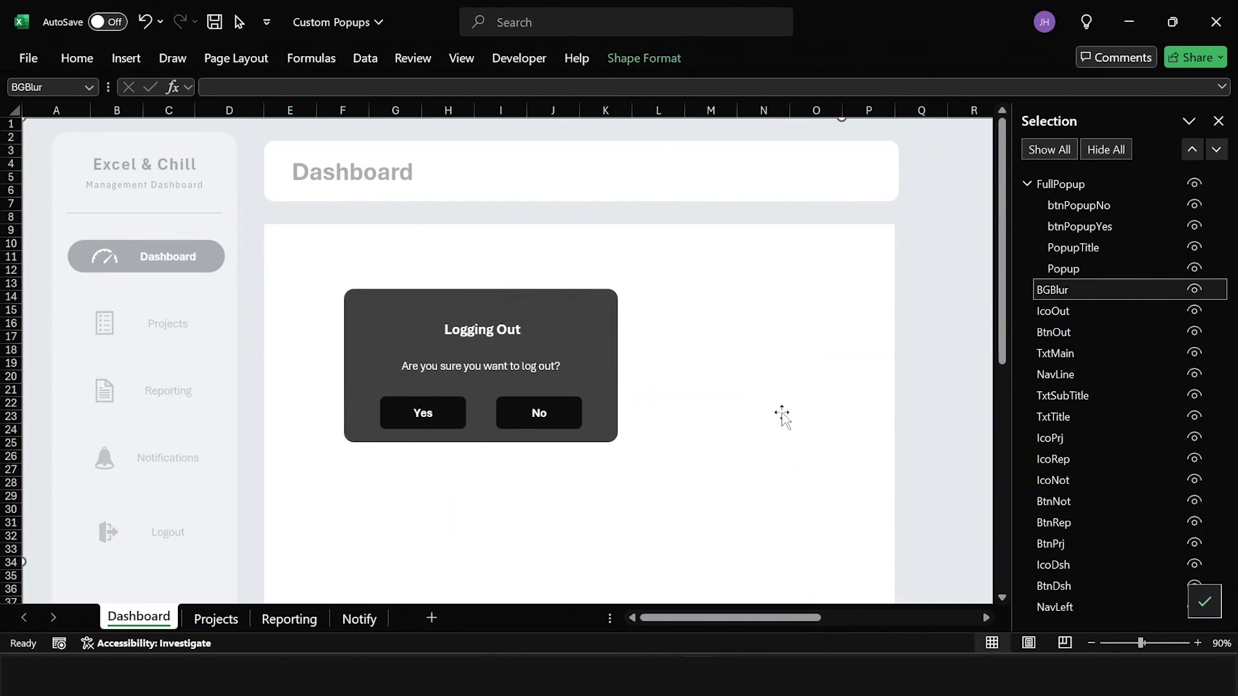
Test the popup's No button, then reopen the popup through Logout and cancel it with No again
click(526, 425)
click(526, 422)
click(414, 352)
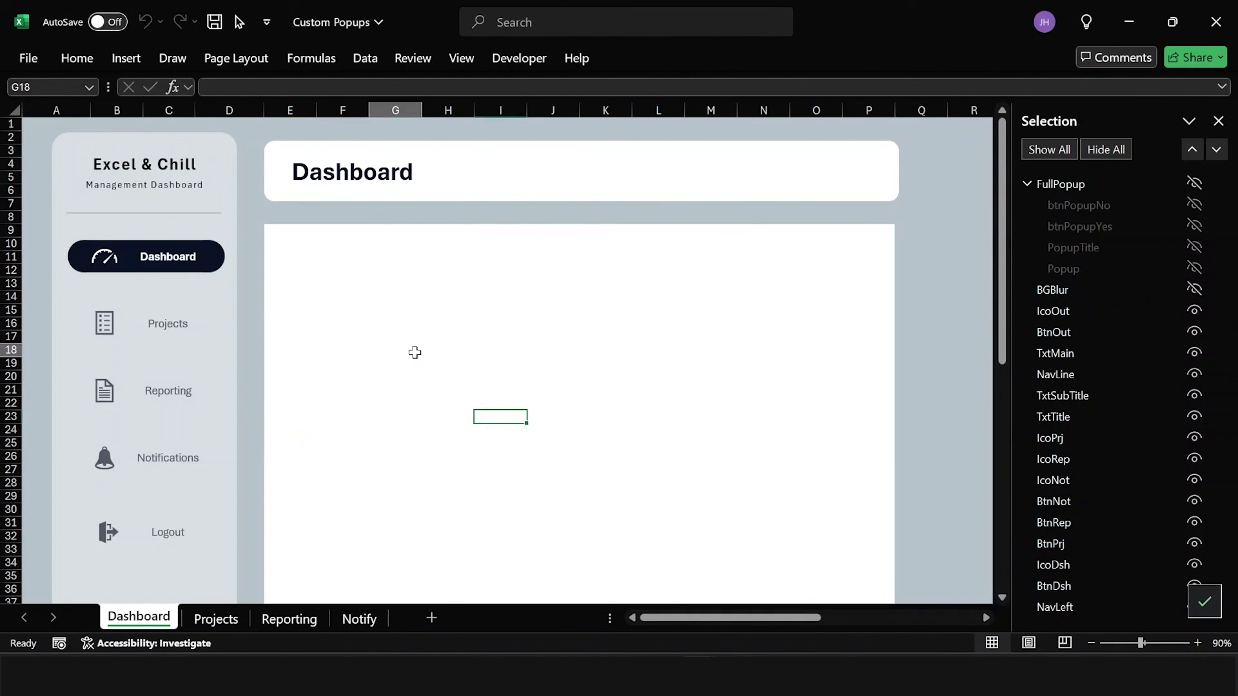
click(173, 536)
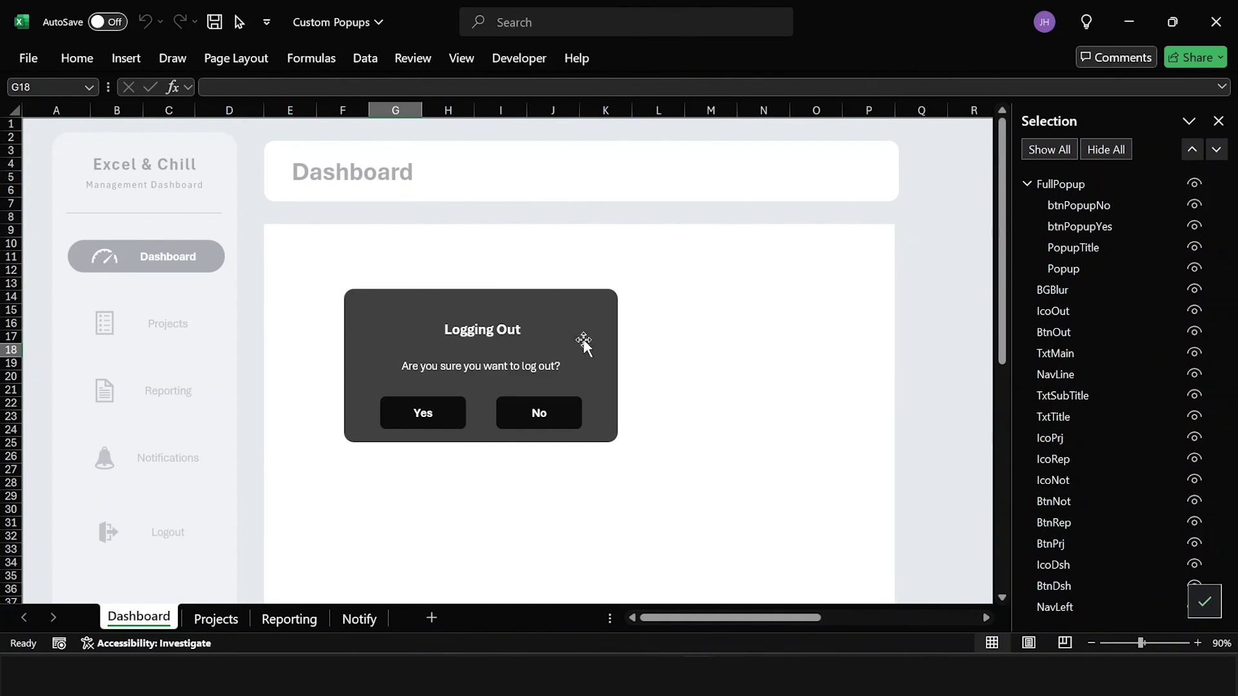
click(537, 418)
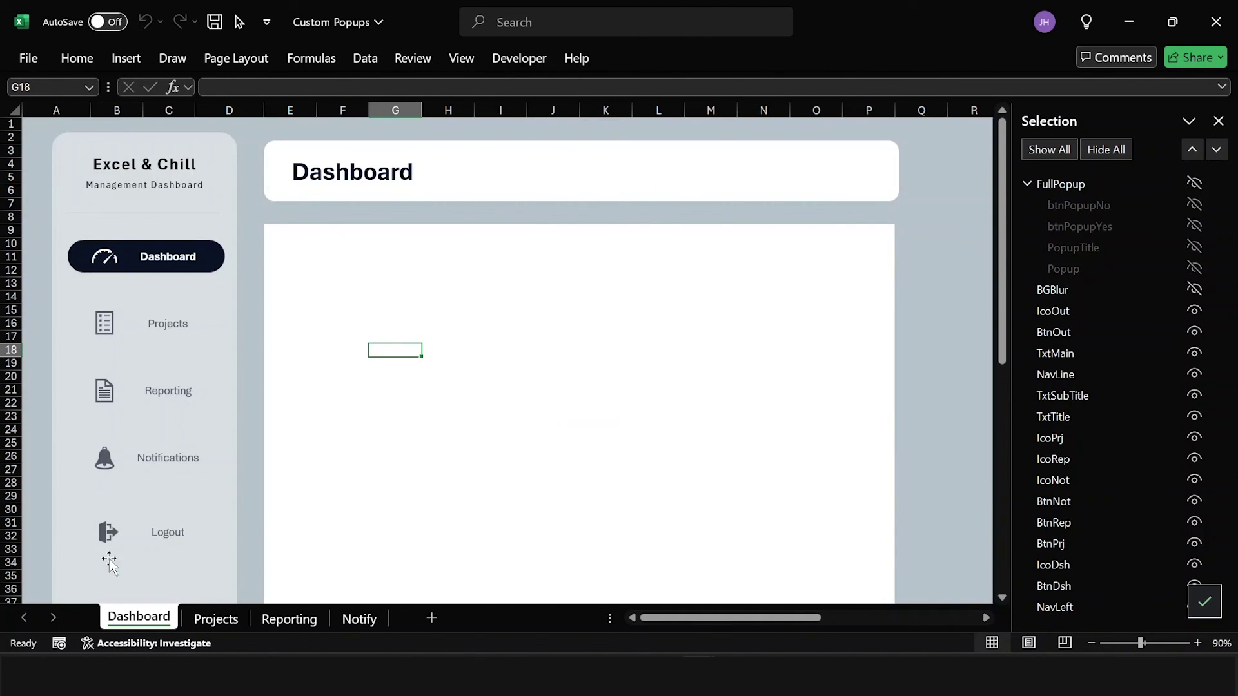
Reopen the popup through Logout, test its Yes button and dismiss the log-out message
click(158, 539)
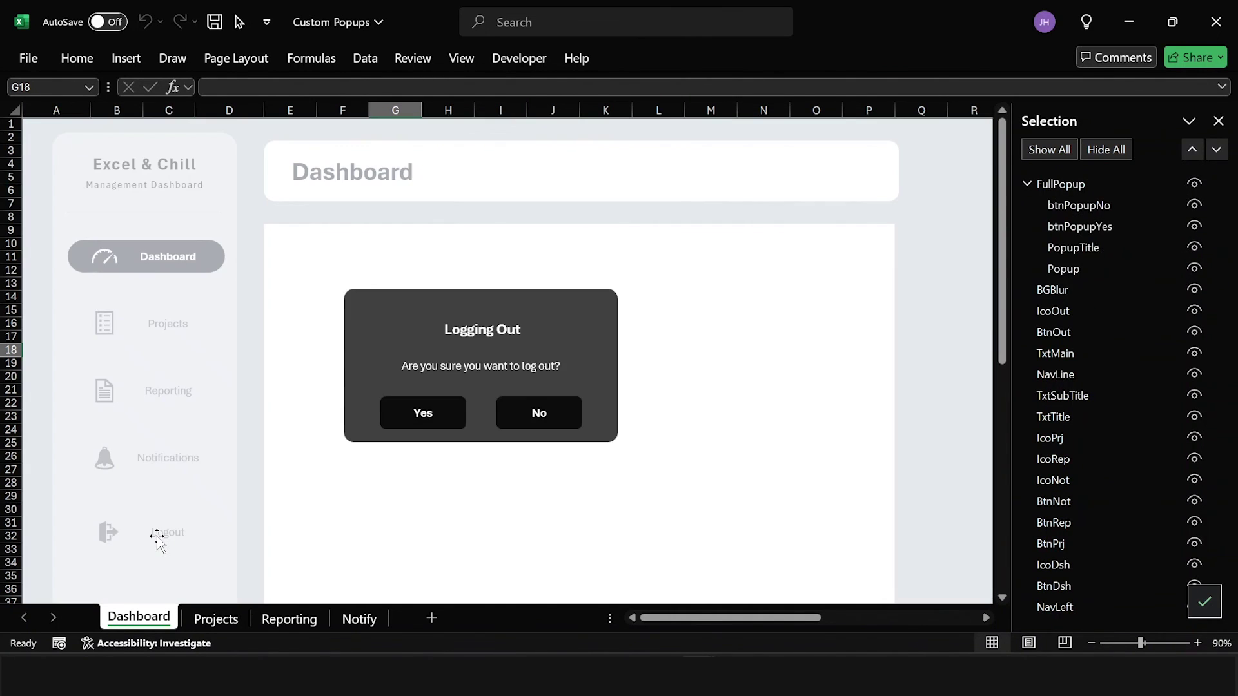
click(426, 417)
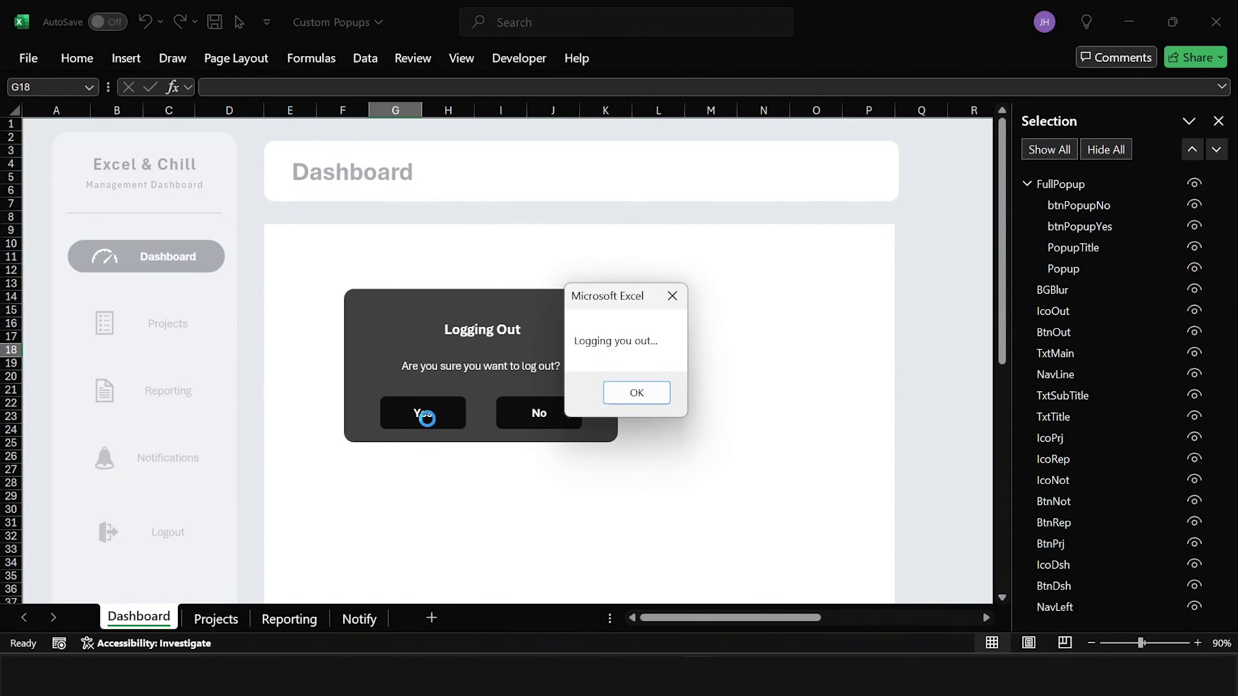
click(642, 395)
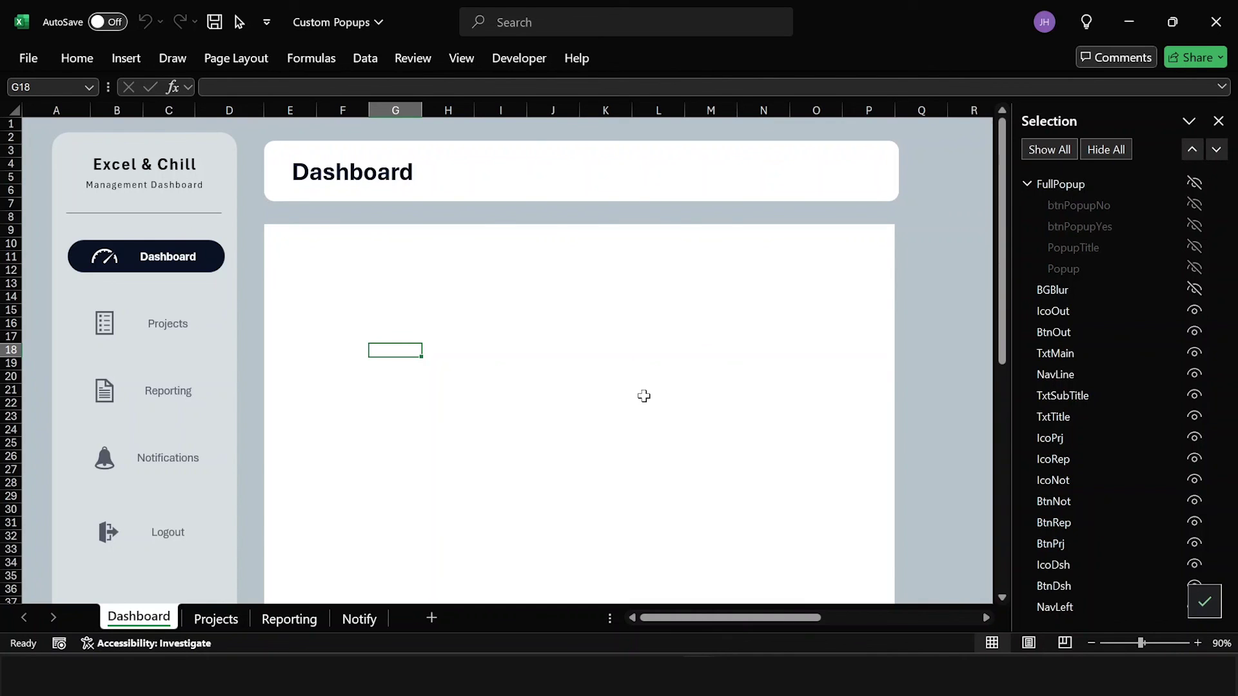
Close the list of sheet shapes and bring up the log-out popup on the uncluttered dashboard
click(1218, 122)
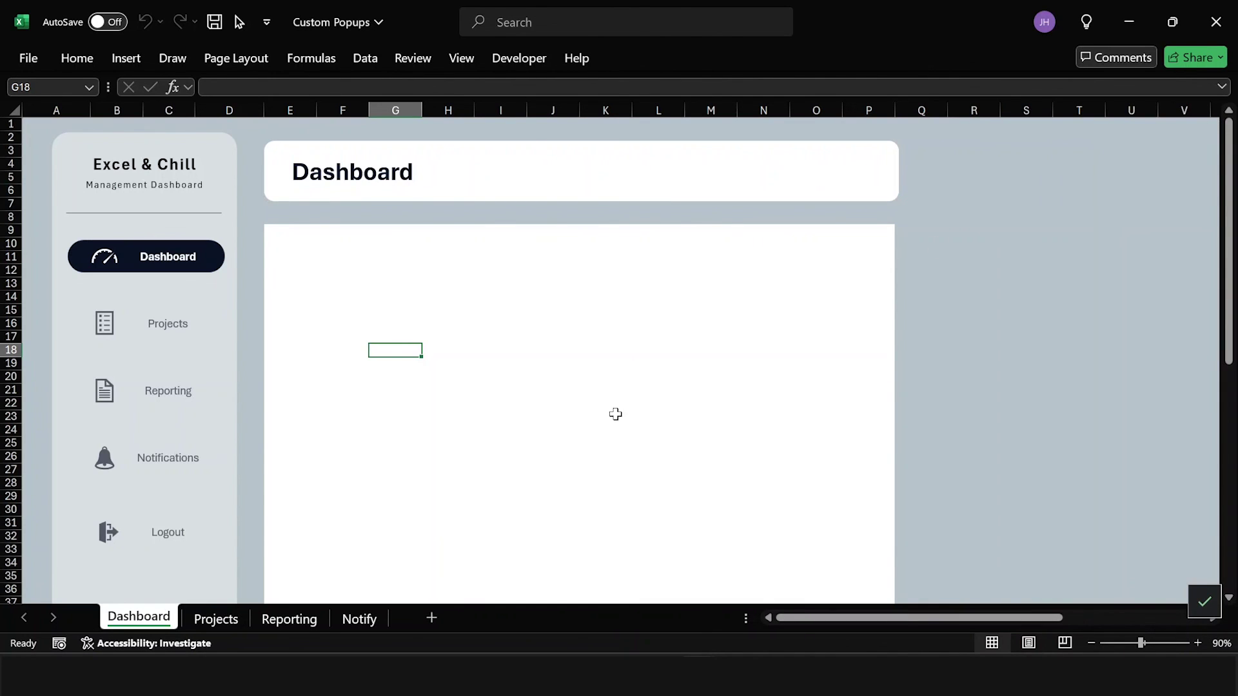
click(163, 549)
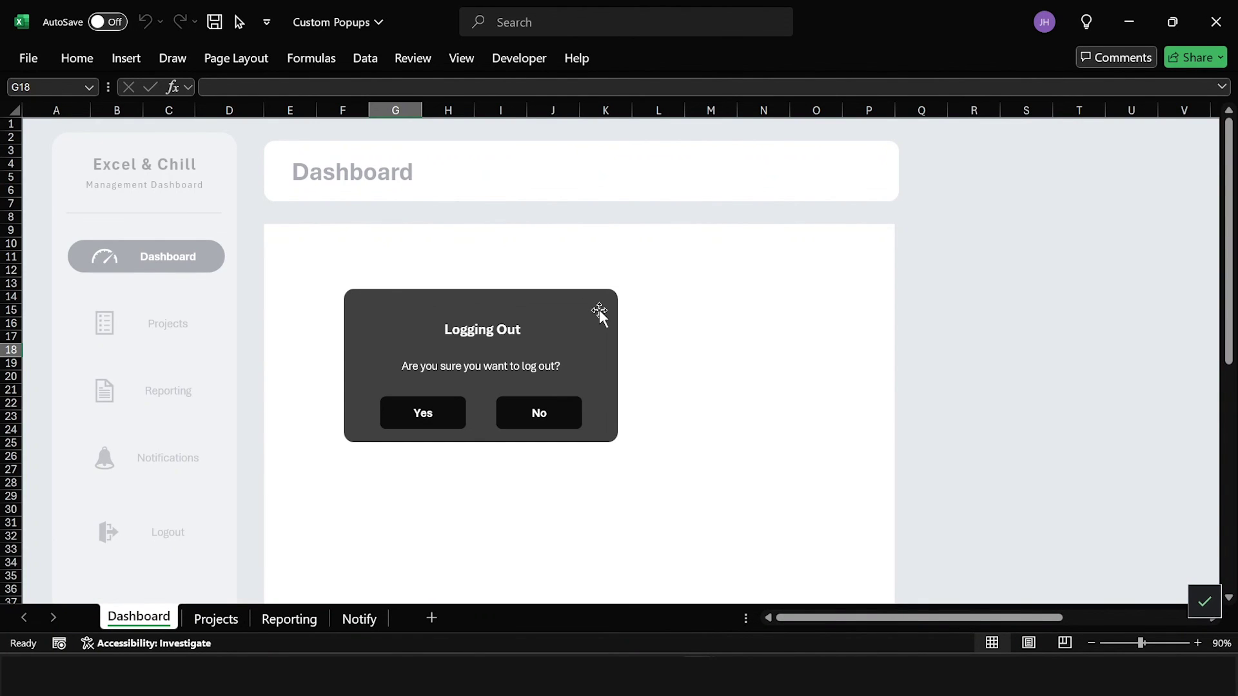